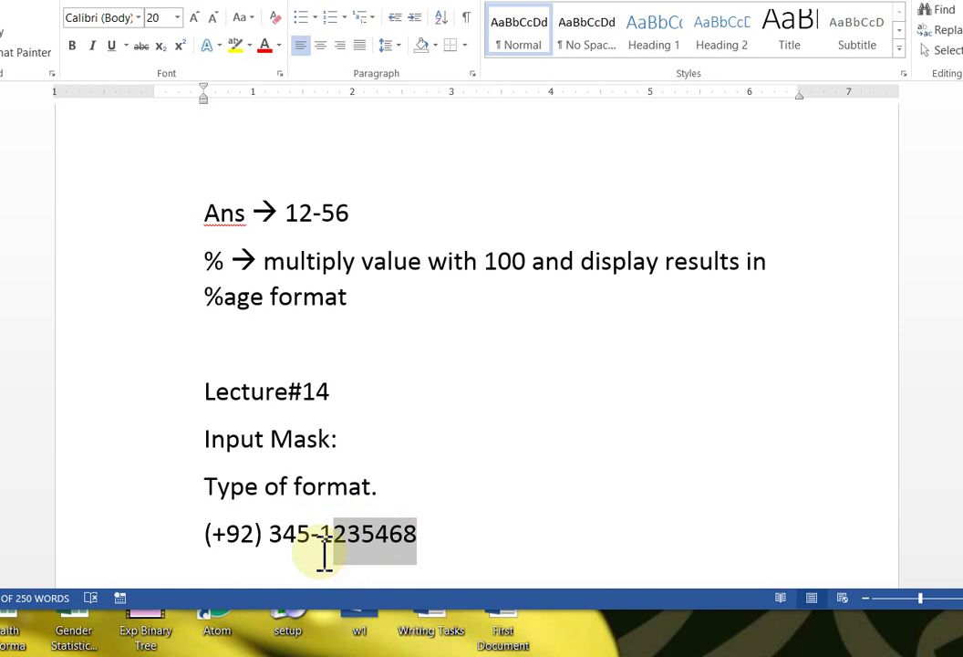
- Add a line reading "A → letter or digit" below the sample phone number
left_click(458, 506)
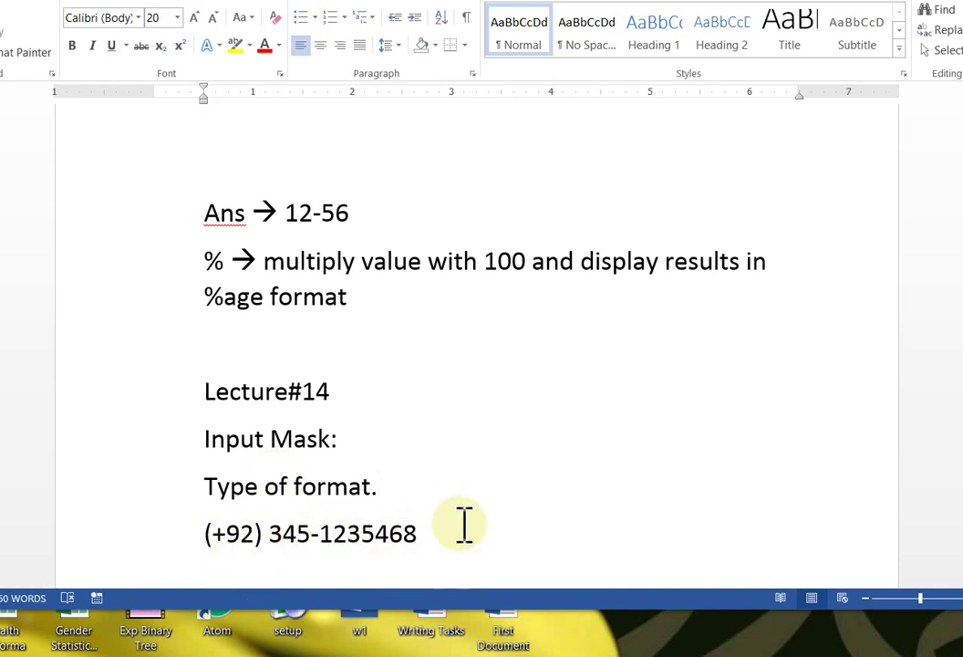
left_click(464, 524)
key("Return")
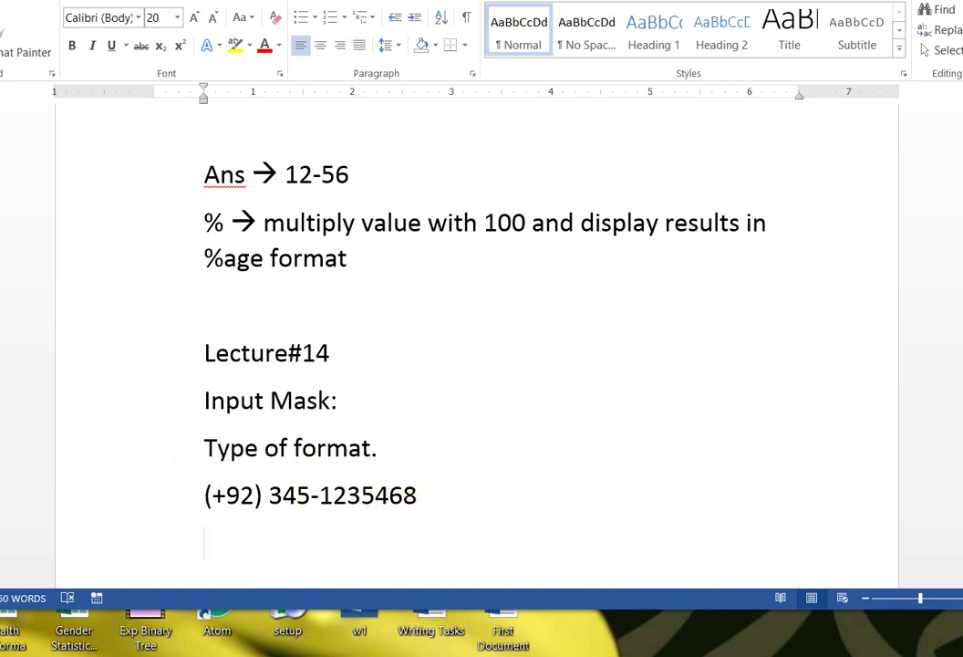
type("A --")
type("> ")
type("letter")
type(" or d")
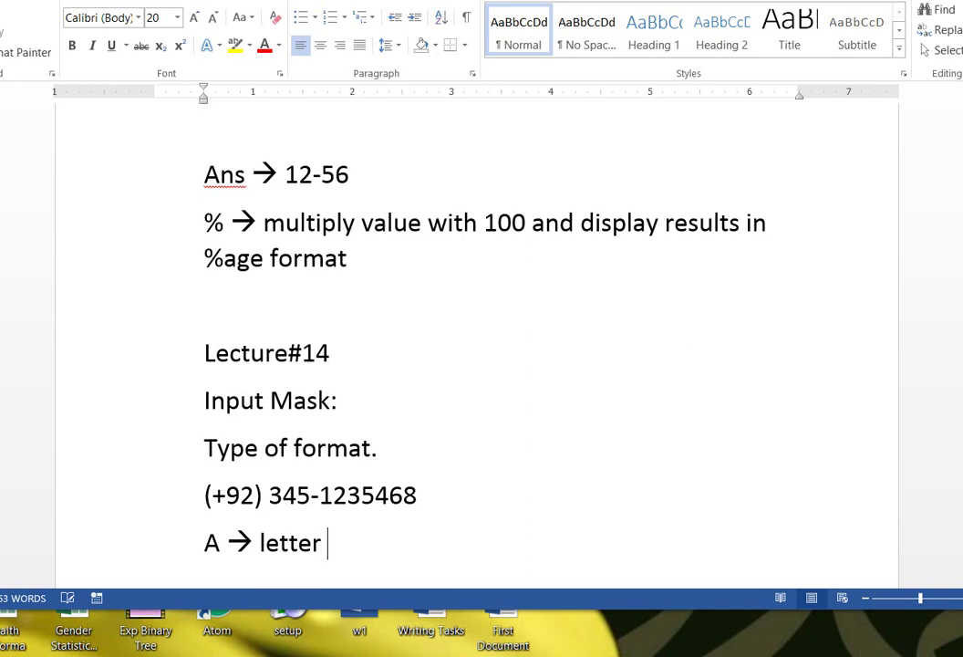
type("igit")
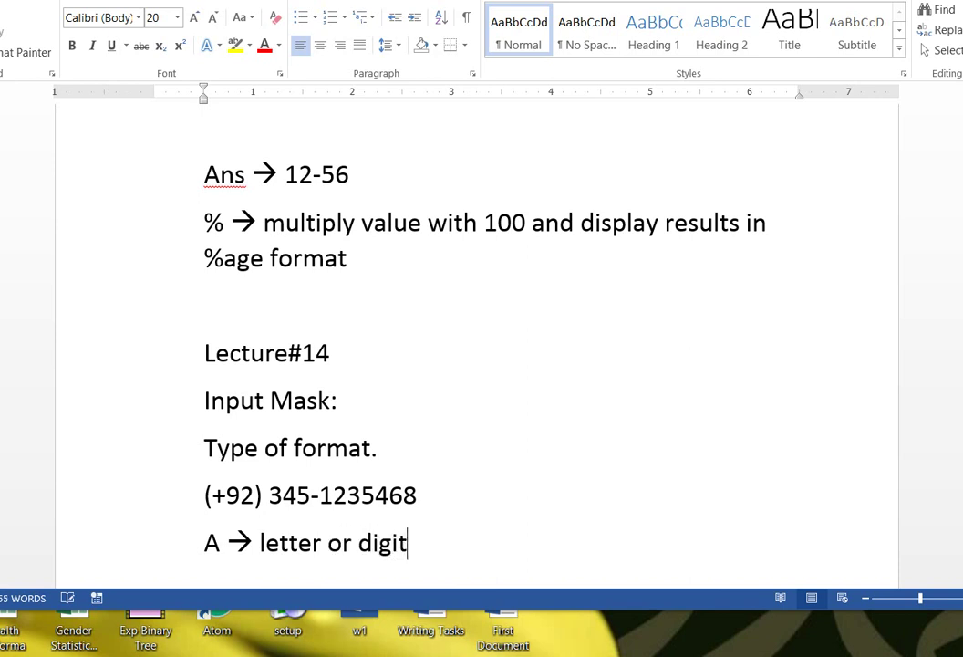
- Begin the example input mask on a new line with "(+AA) 000-"
key("Return")
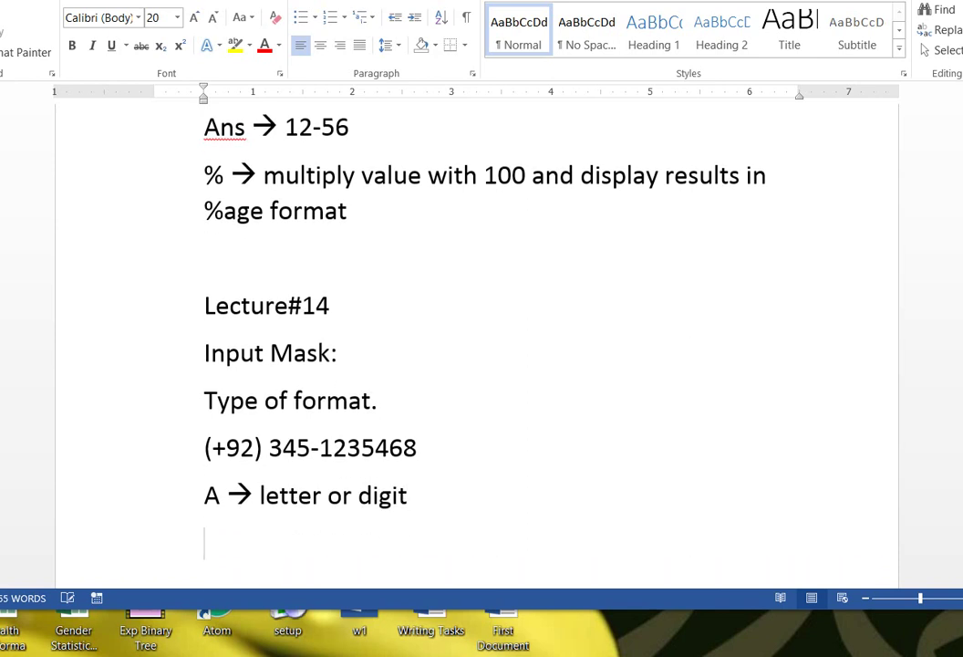
type("(+AA)")
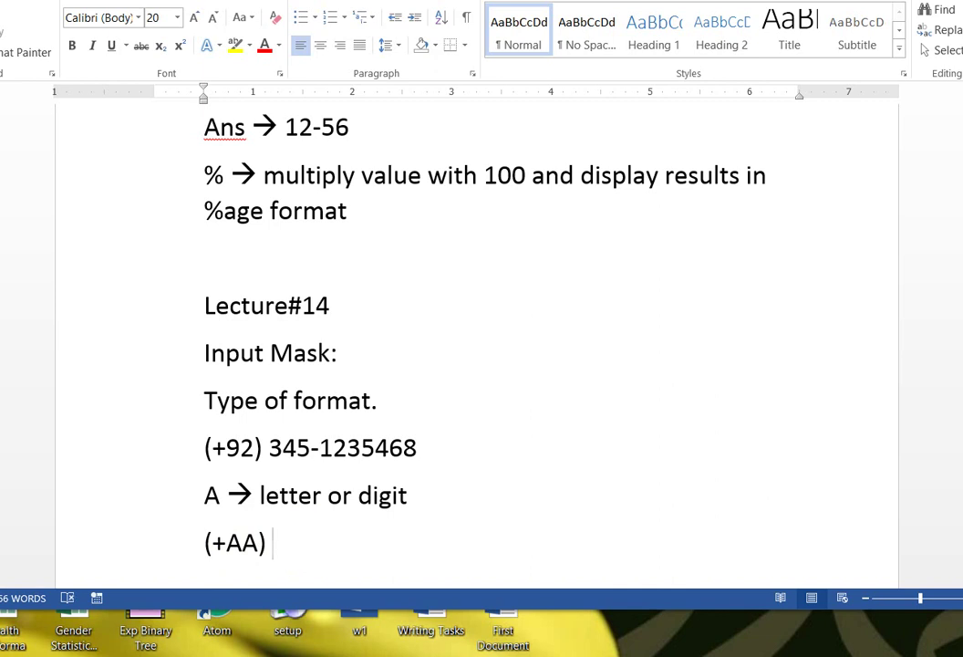
type("000-")
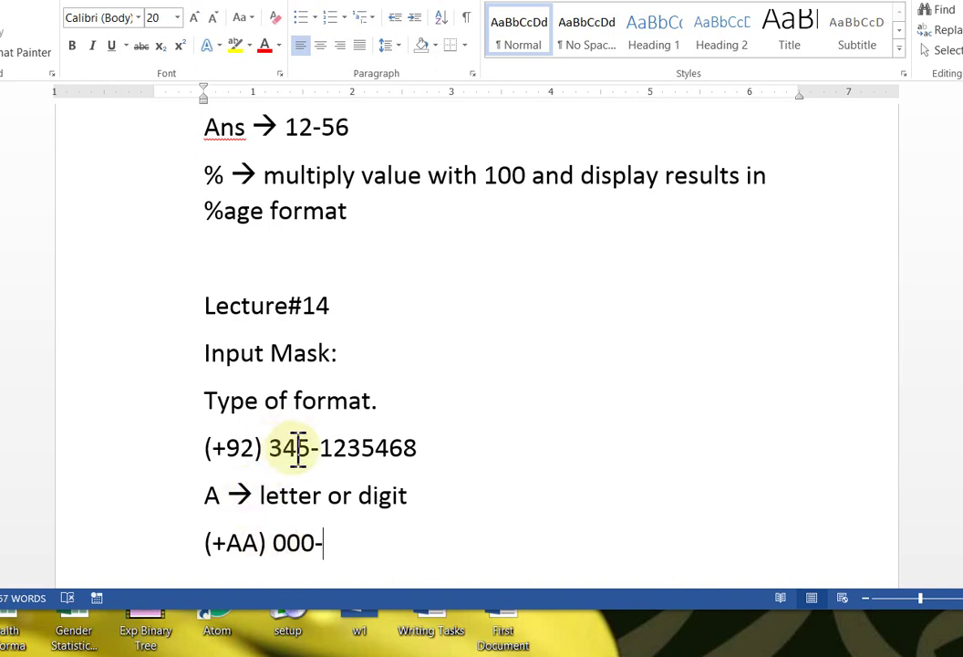
- Insert the line "0 → digit but without sign +,-" between the A definition and the example mask
left_click(428, 493)
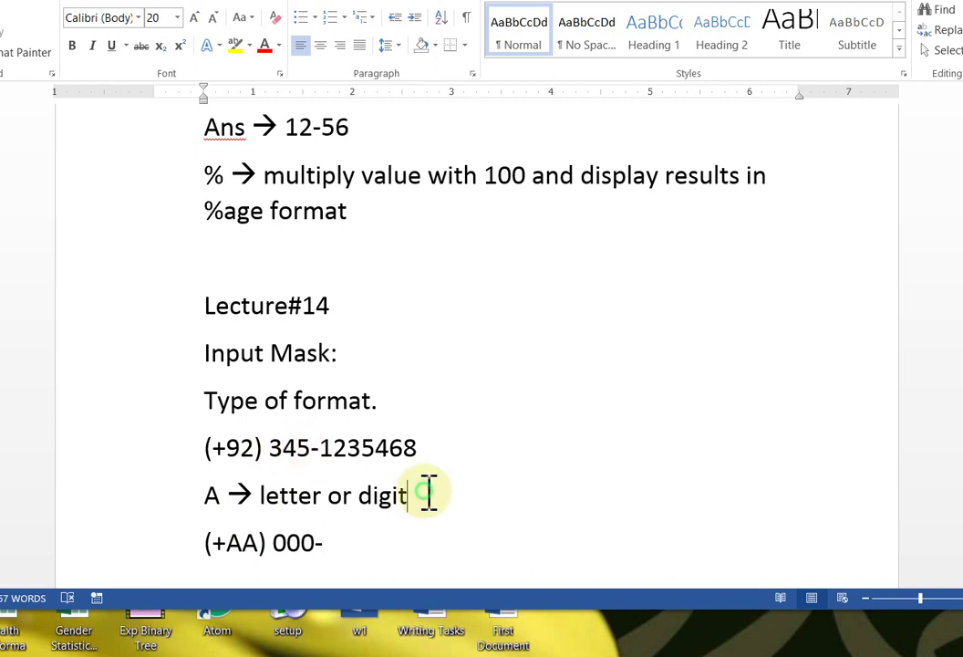
key("Return")
type("0 -->")
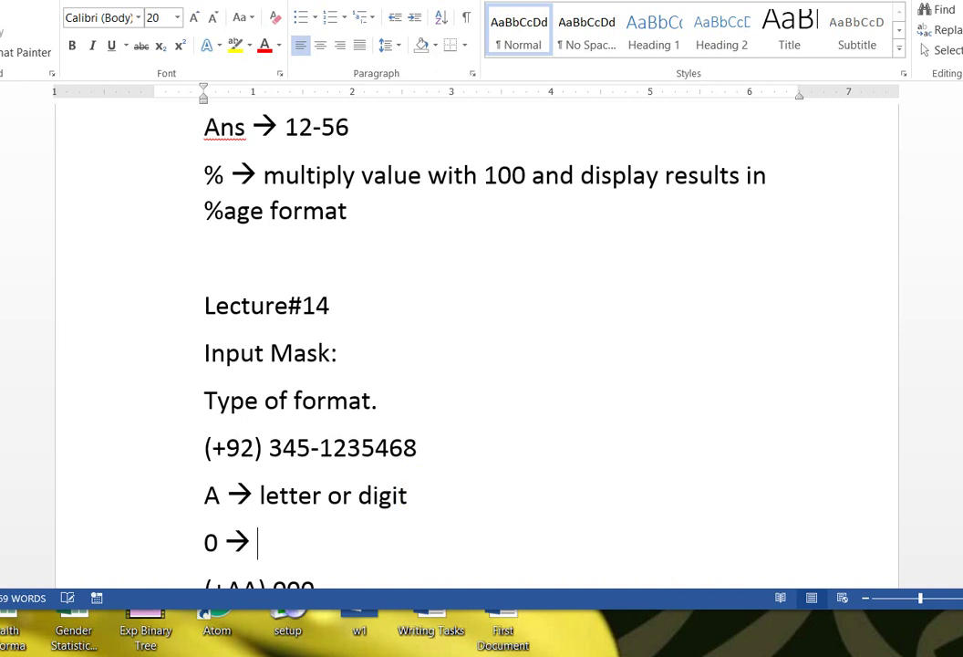
type(" digit bu")
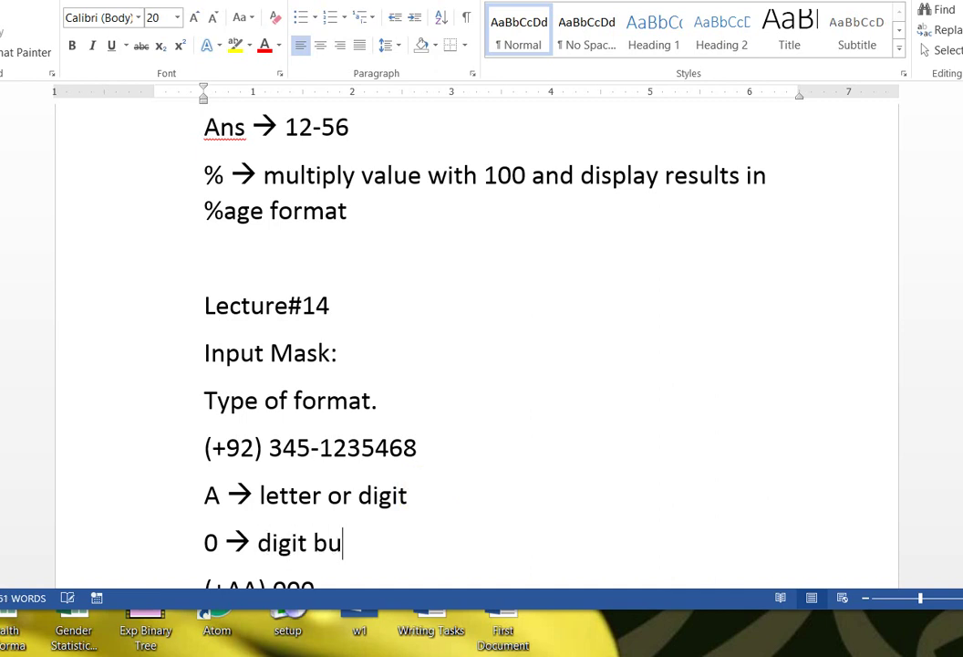
type("t without")
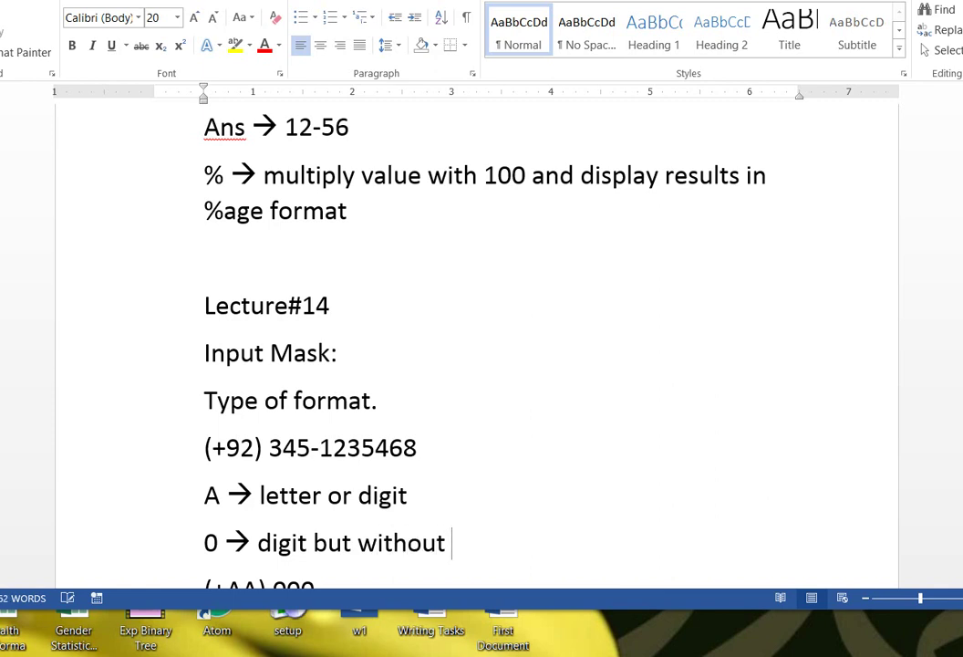
type(" sign")
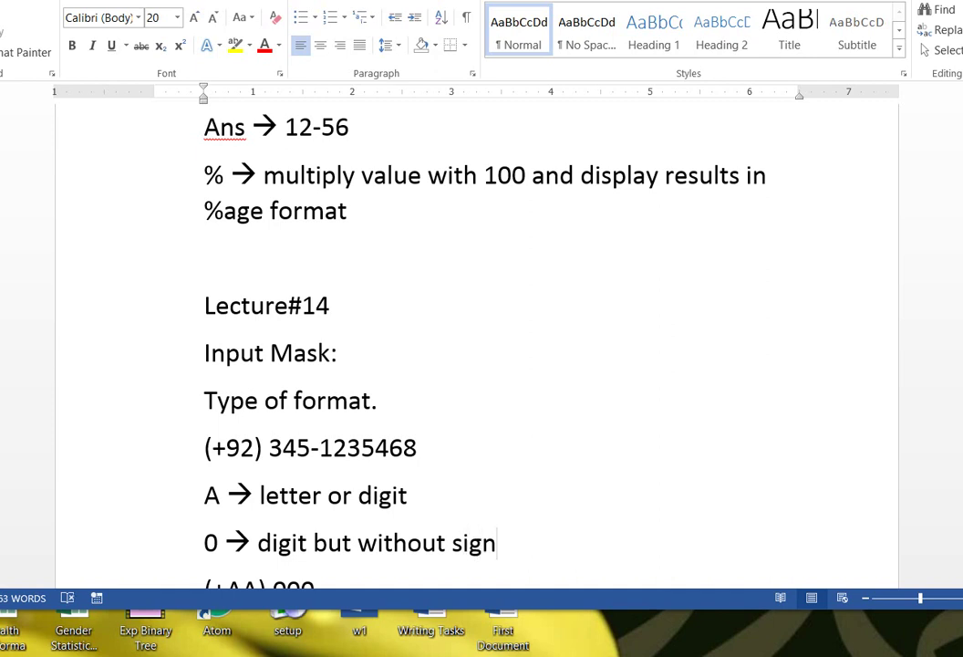
type(" +,-")
- Insert the line "9 → digit but it add spaces" below the 0 definition
scroll(290, 365, "down", 5)
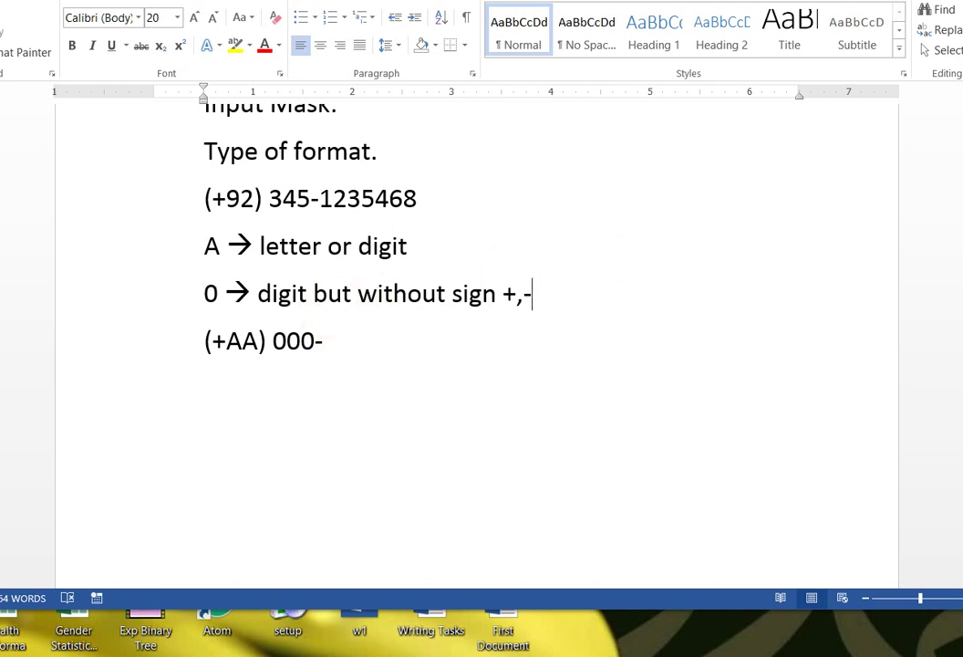
key("Return")
type("9")
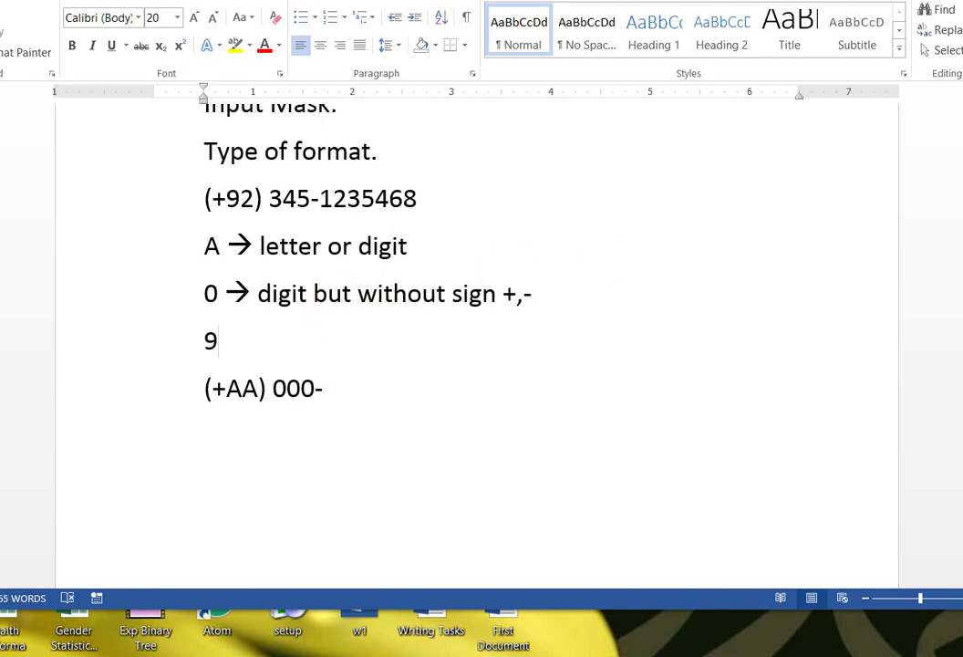
type(" --> dig")
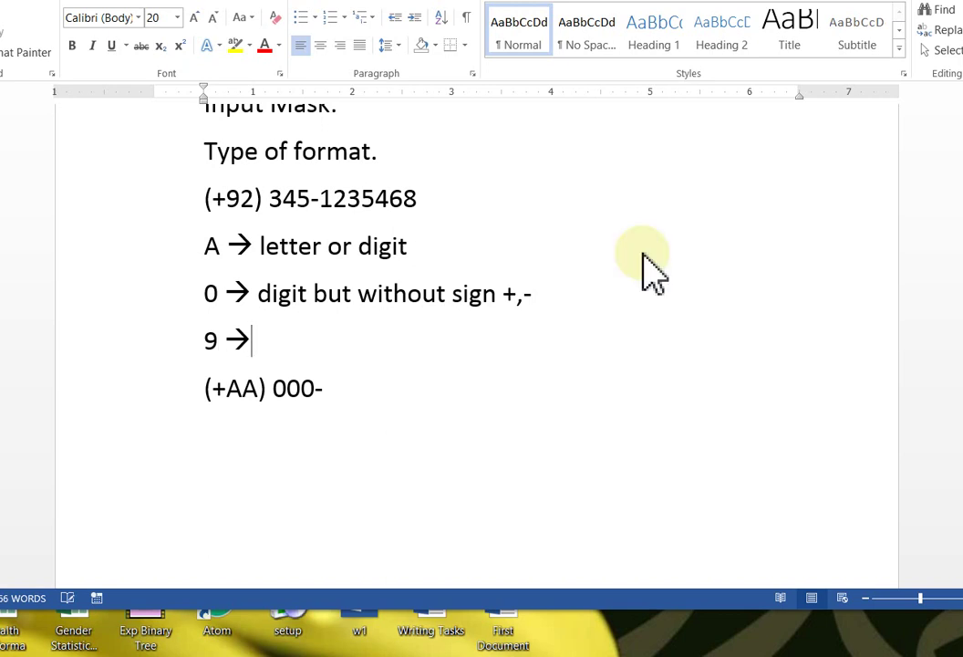
type("it ")
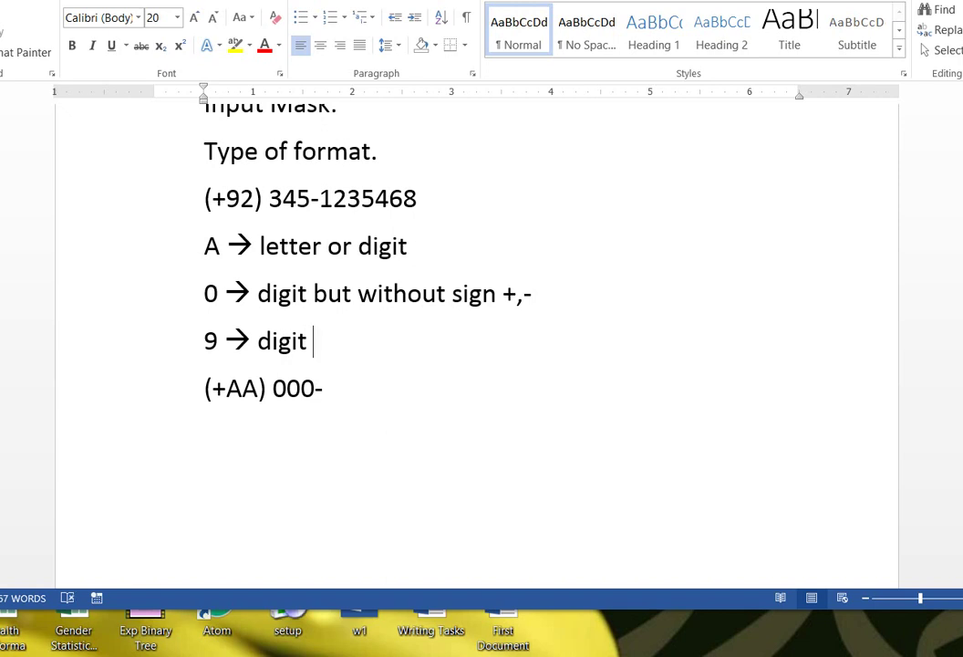
type("b")
key("BackSpace")
type("ut")
key("BackSpace")
key("BackSpace")
key("BackSpace")
type("but it a")
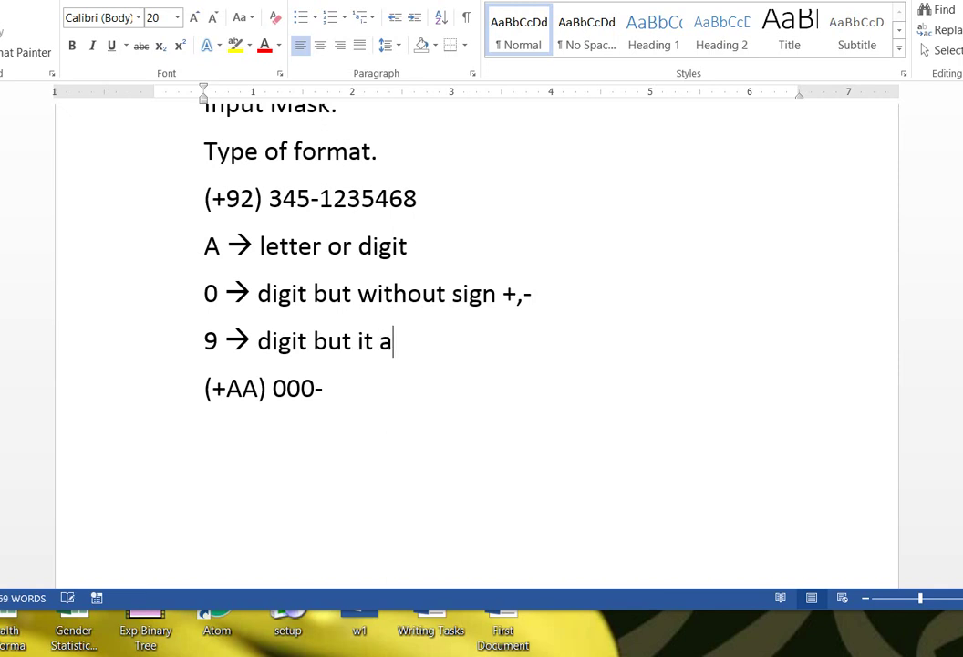
type("dd spaces")
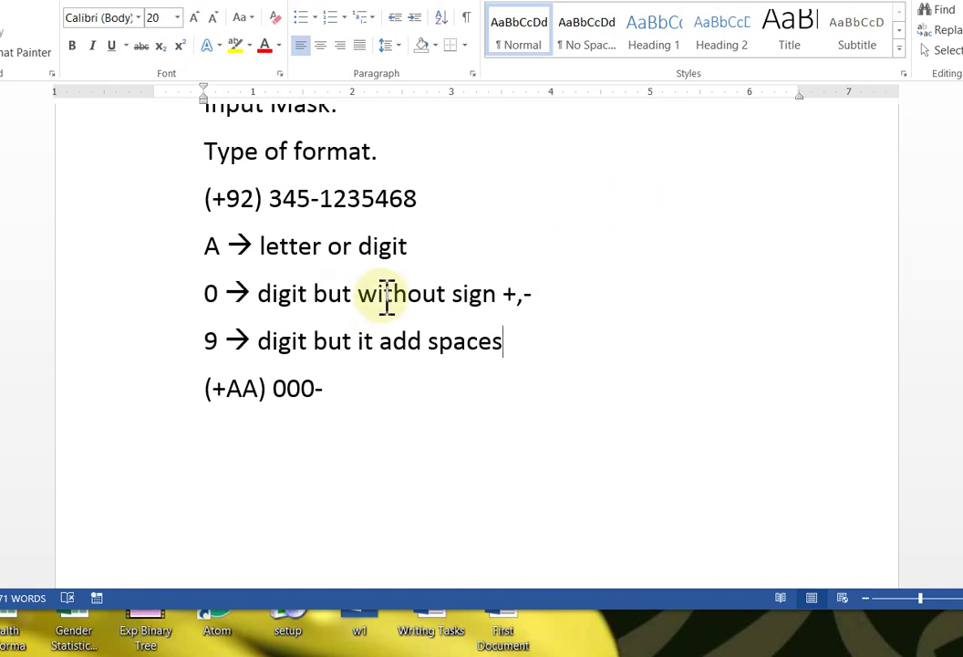
- Extend the 0 definition with ",type 0 instead space" at its end
left_click(555, 298)
type(",")
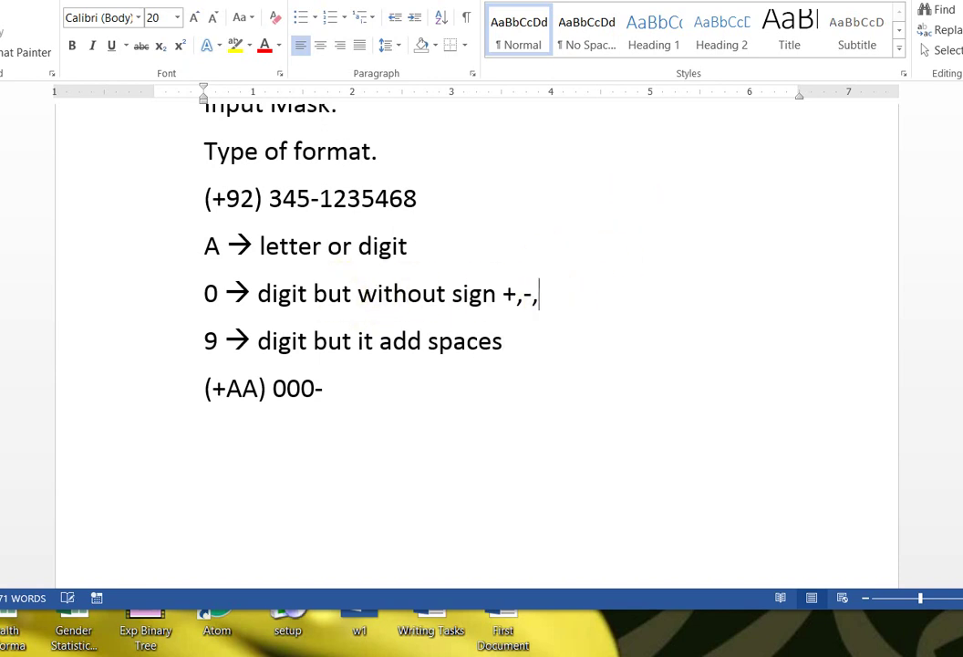
type("type 0 instead")
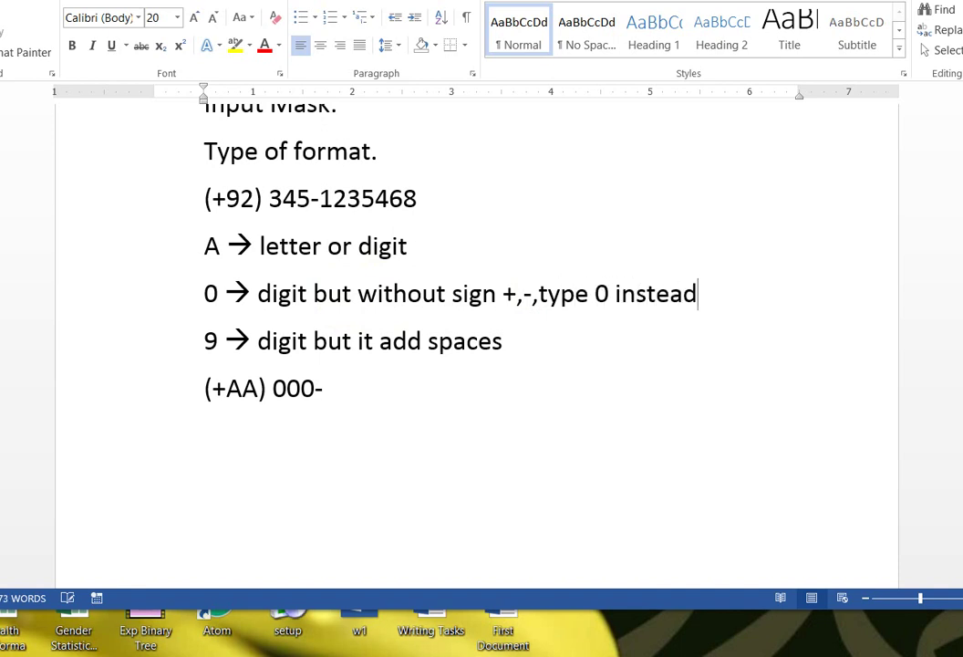
type(" space")
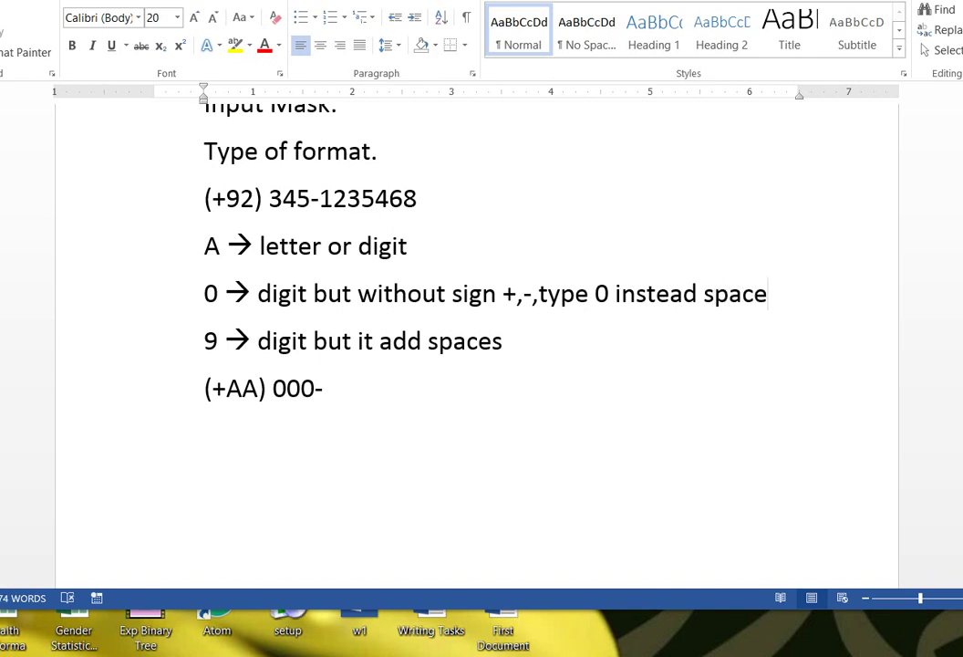
- Append "9000" to the example mask so it reads "(+AA) 000-9000"
left_click(338, 390)
type("000-9000")
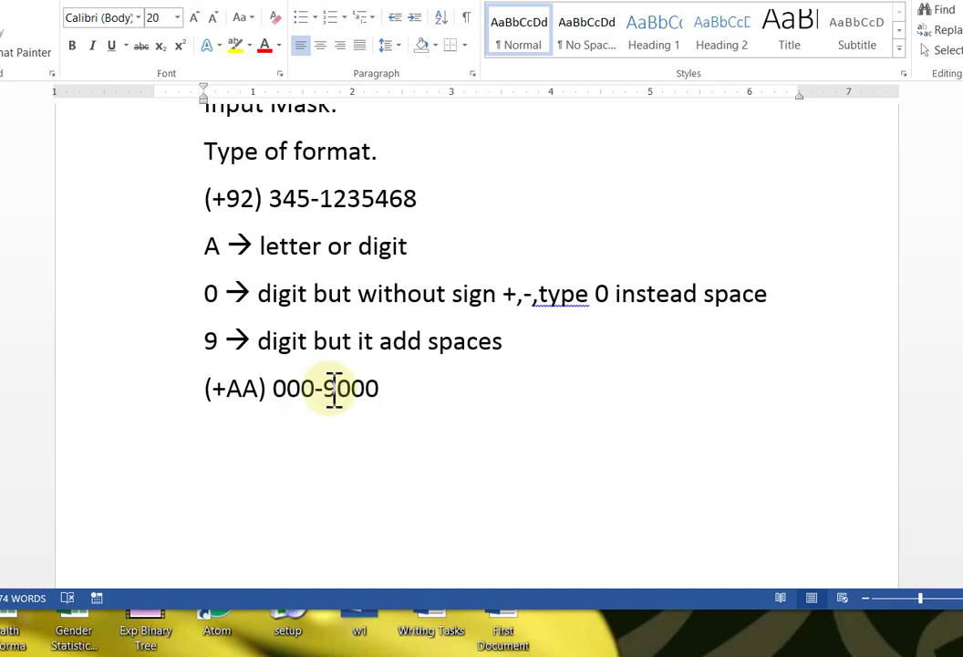
left_click_drag(344, 391, 384, 390)
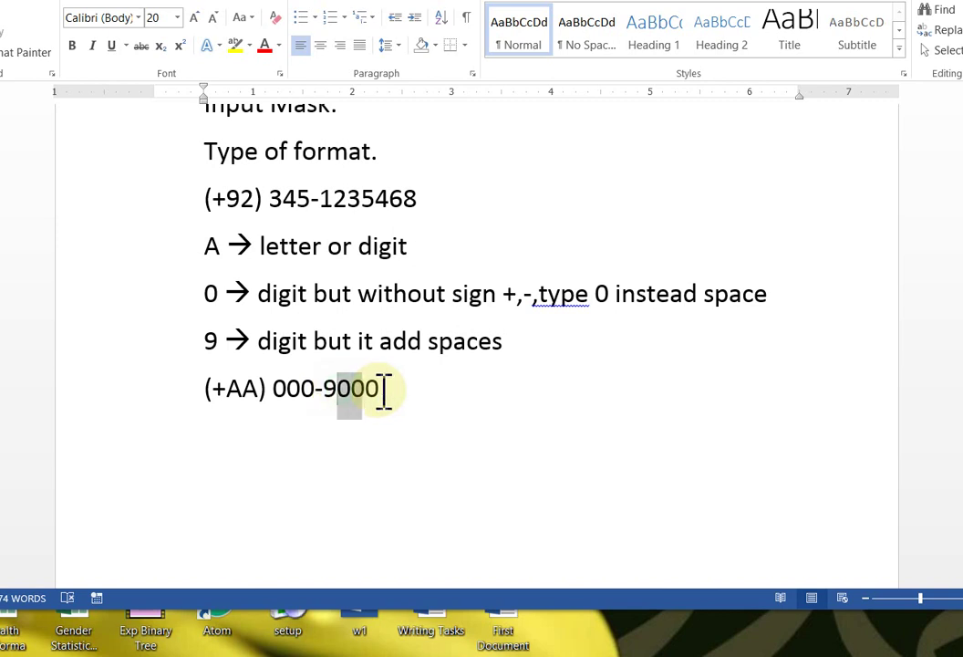
left_click(387, 390)
- Insert the line "# →digits ,same as 9 but it displays sign" directly above the example mask
key("Home")
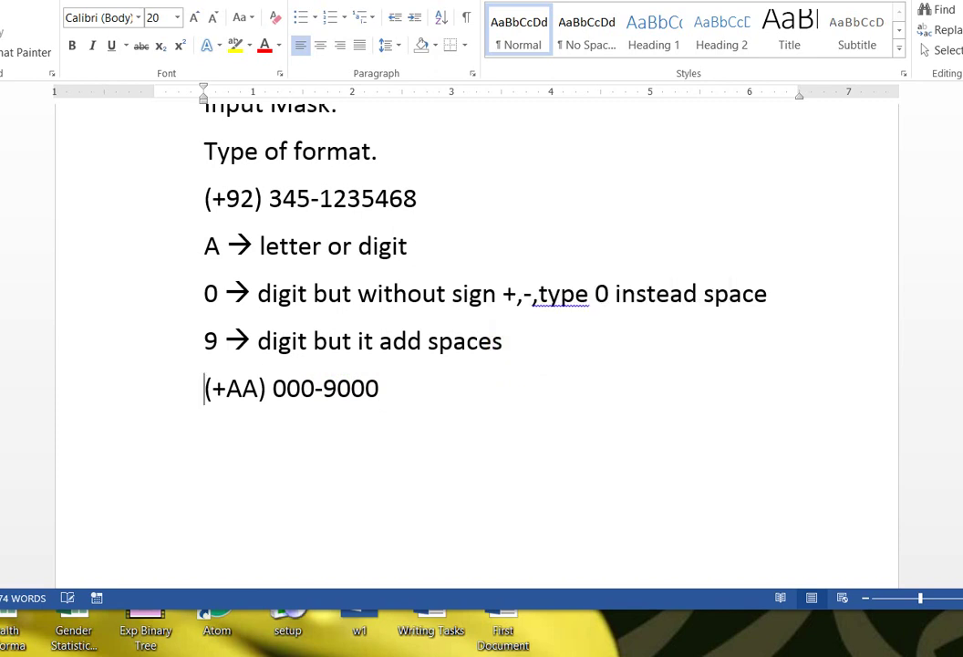
type("#")
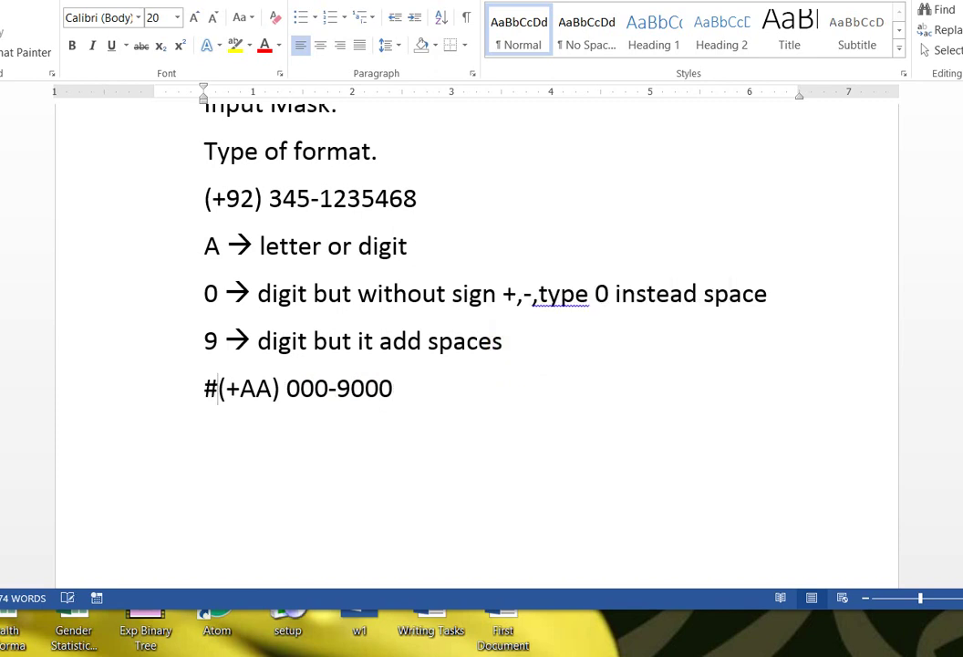
type(" -->")
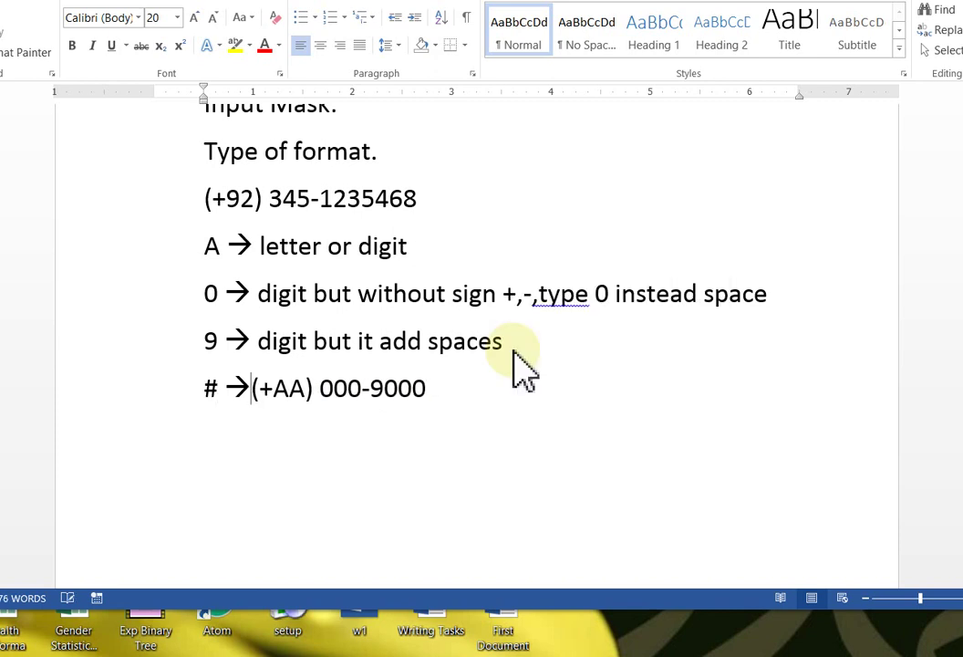
type("d")
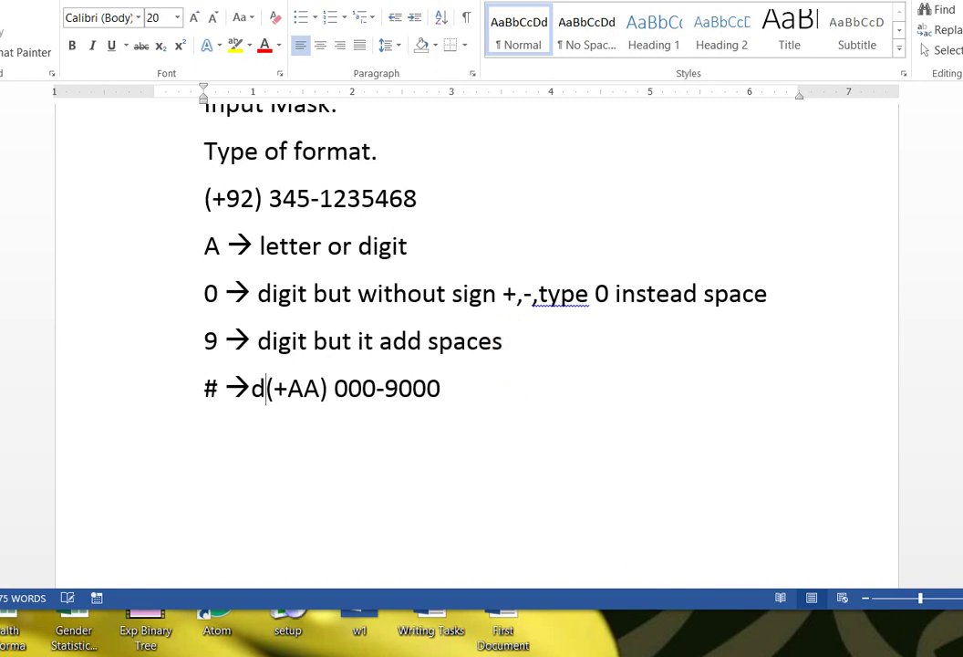
type("igits")
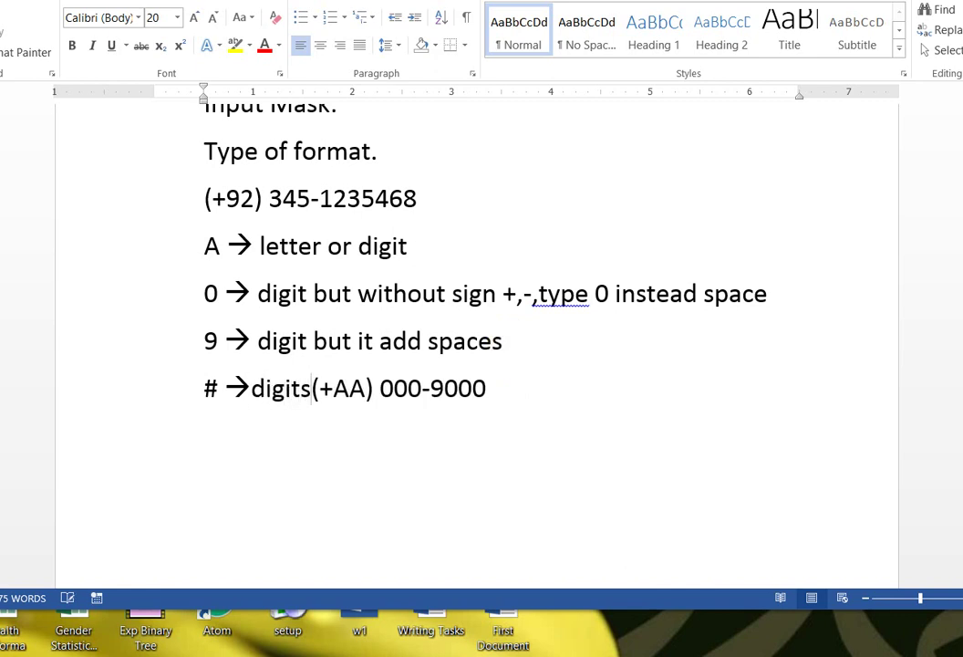
type(" ,")
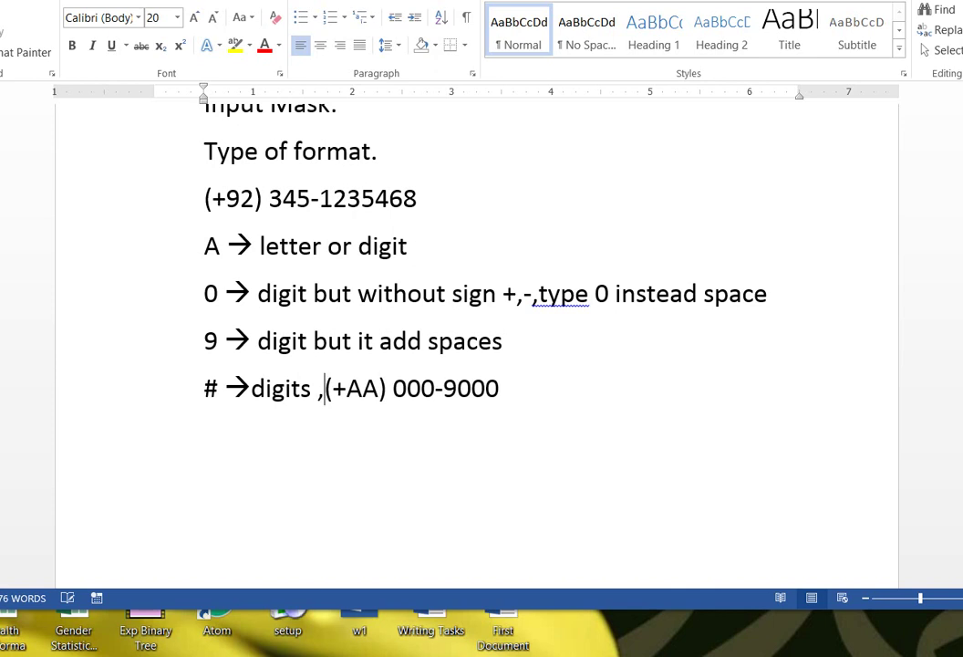
type("same as ")
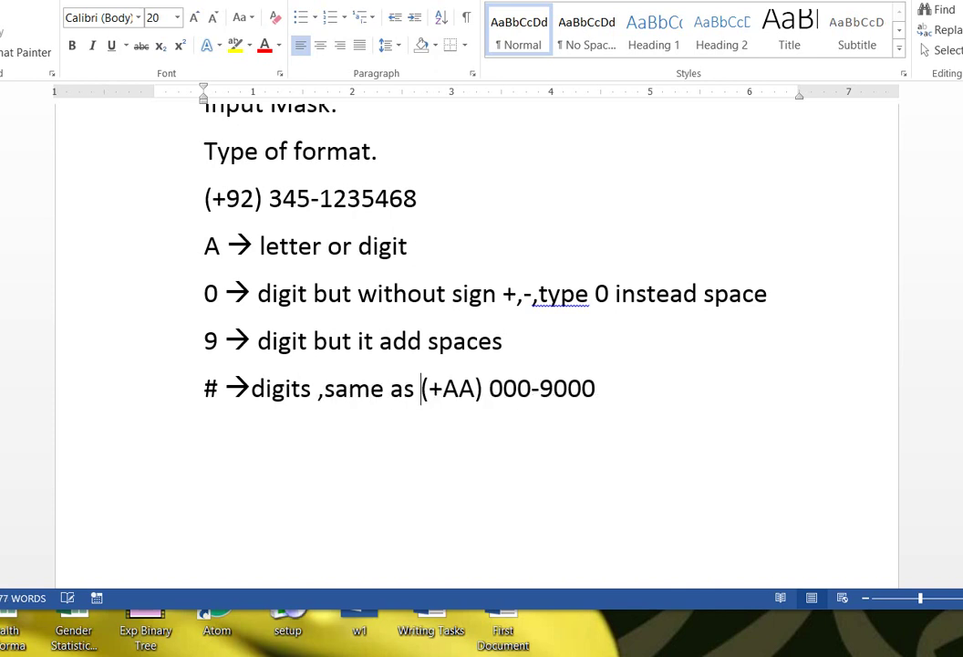
type("9 but ")
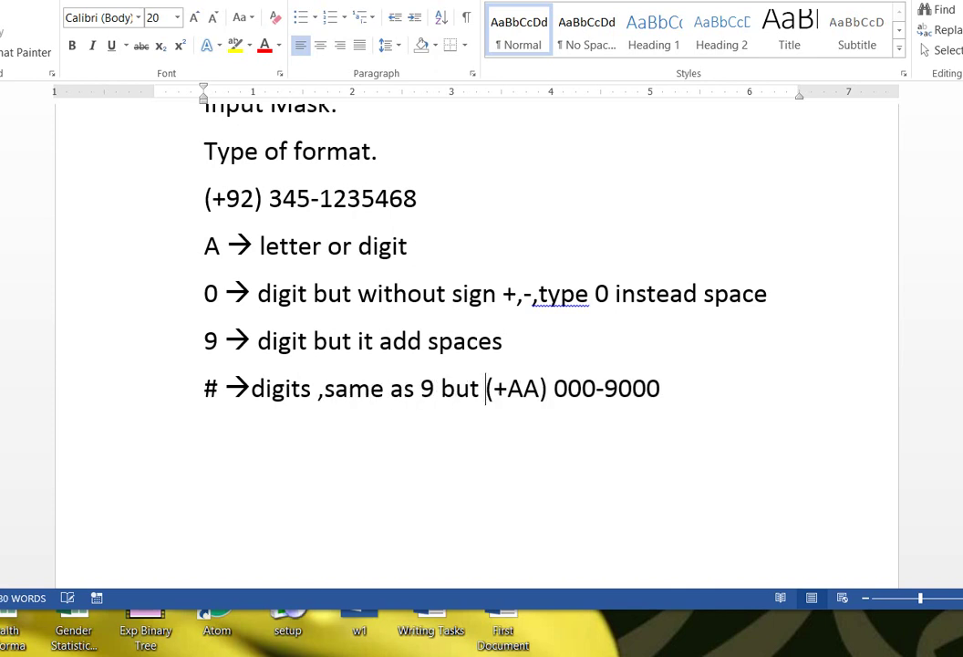
type("it dis")
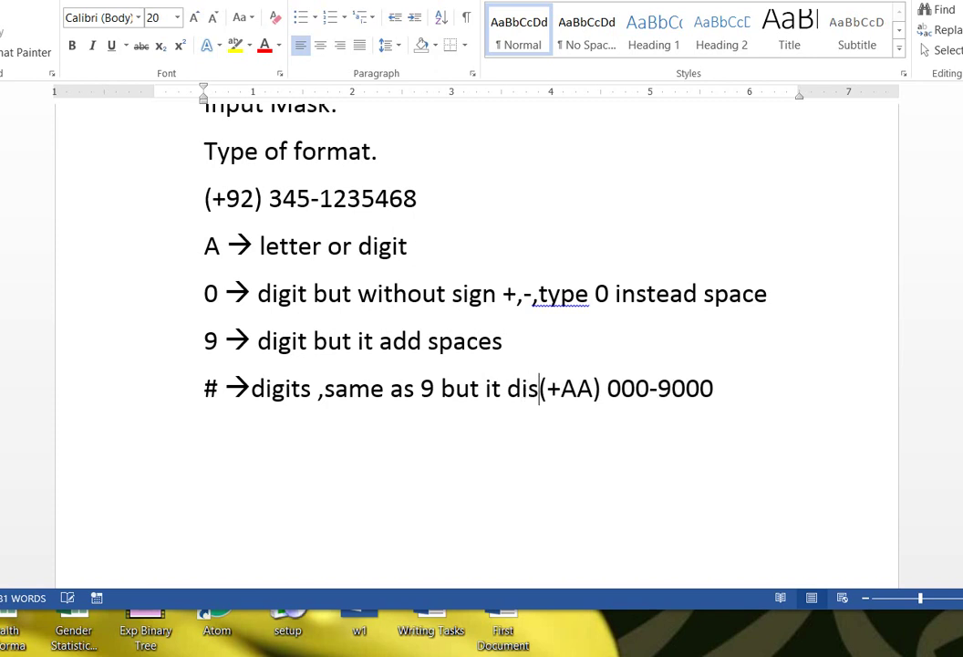
type("playd")
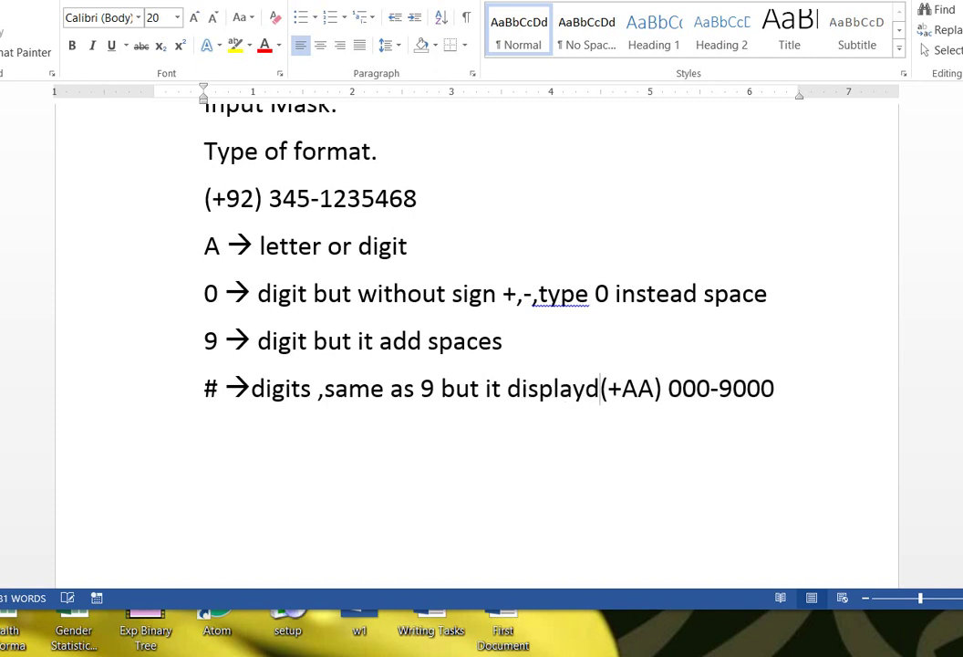
key("BackSpace")
type("s si")
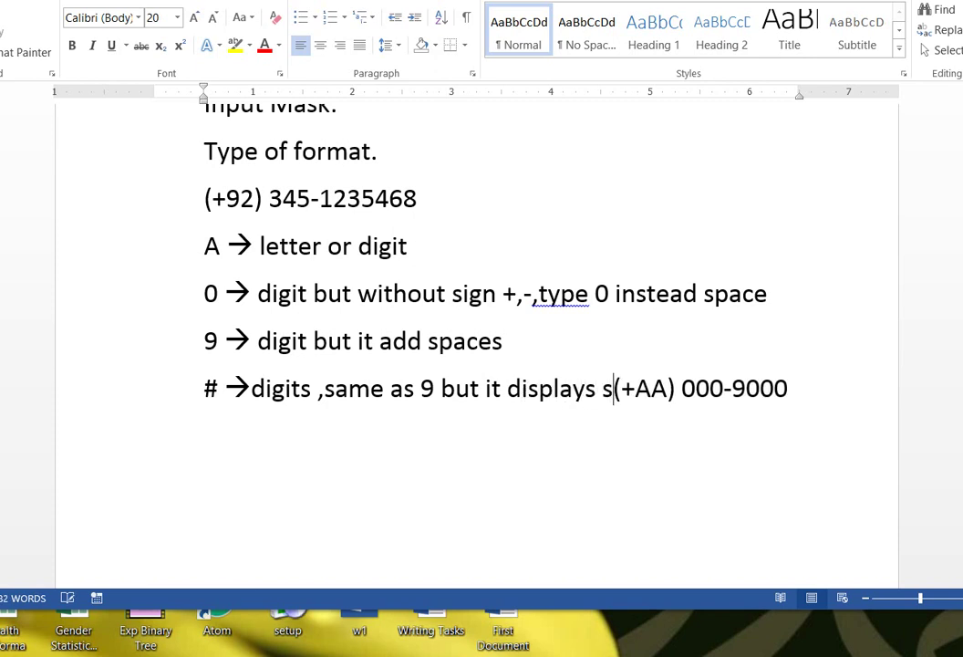
type("gn")
key("Return")
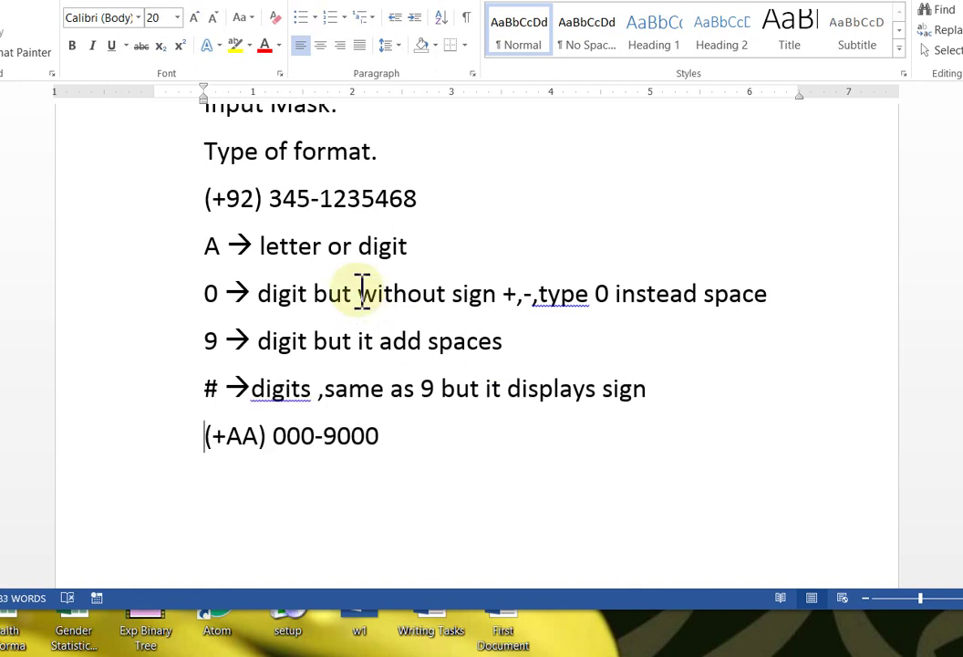
- Add the line "? → letter" below the example mask "(+AA) 000-9000"
left_click(429, 445)
key("Return")
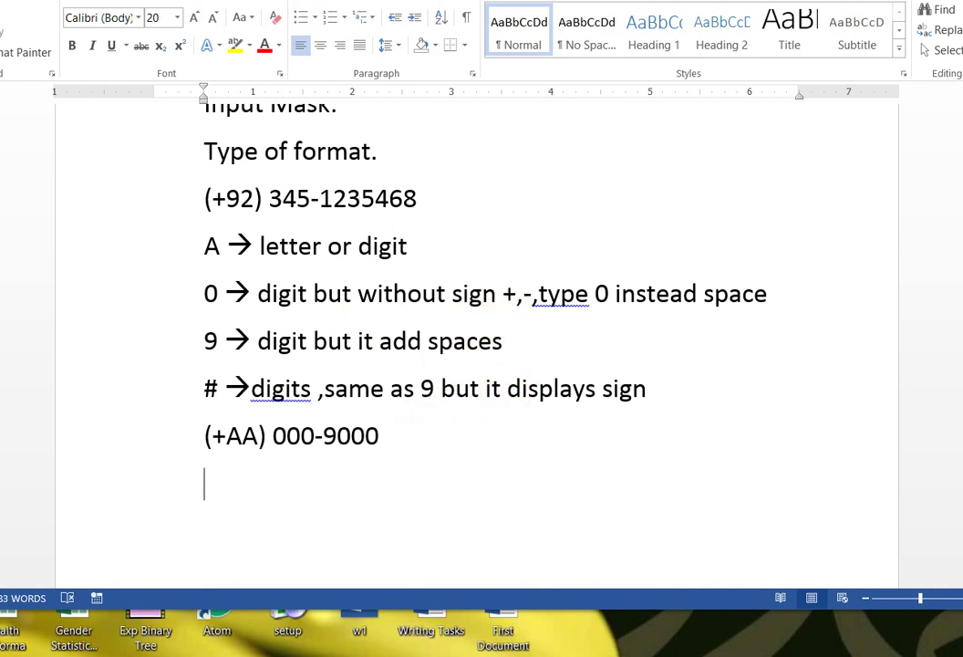
type("? -->")
type("letteer")
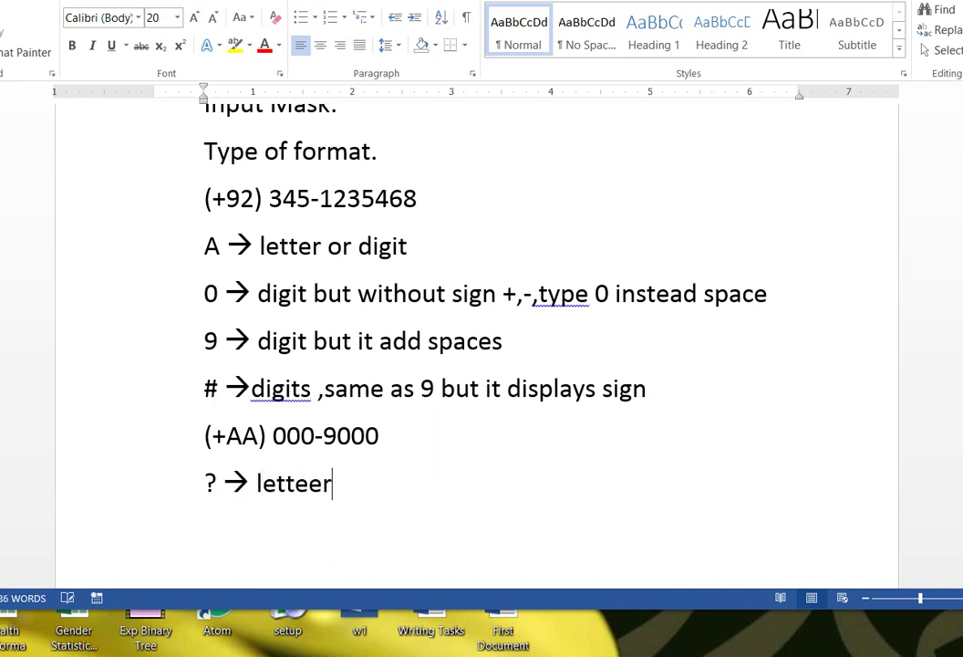
key("BackSpace")
type("er")
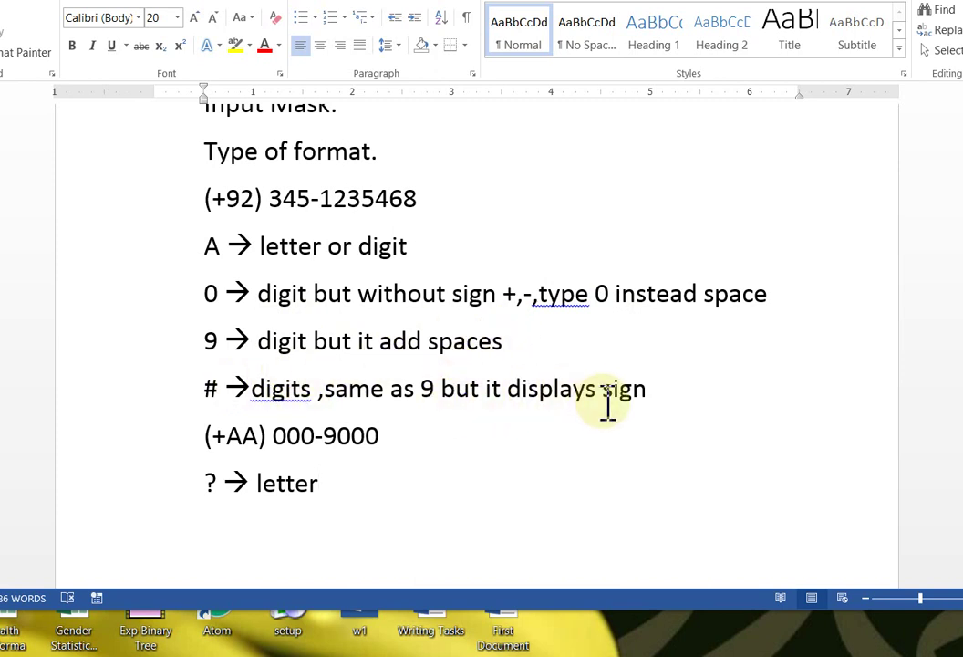
- Add "????" as an example mask on a new line below the ? definition
left_click_drag(505, 294, 548, 292)
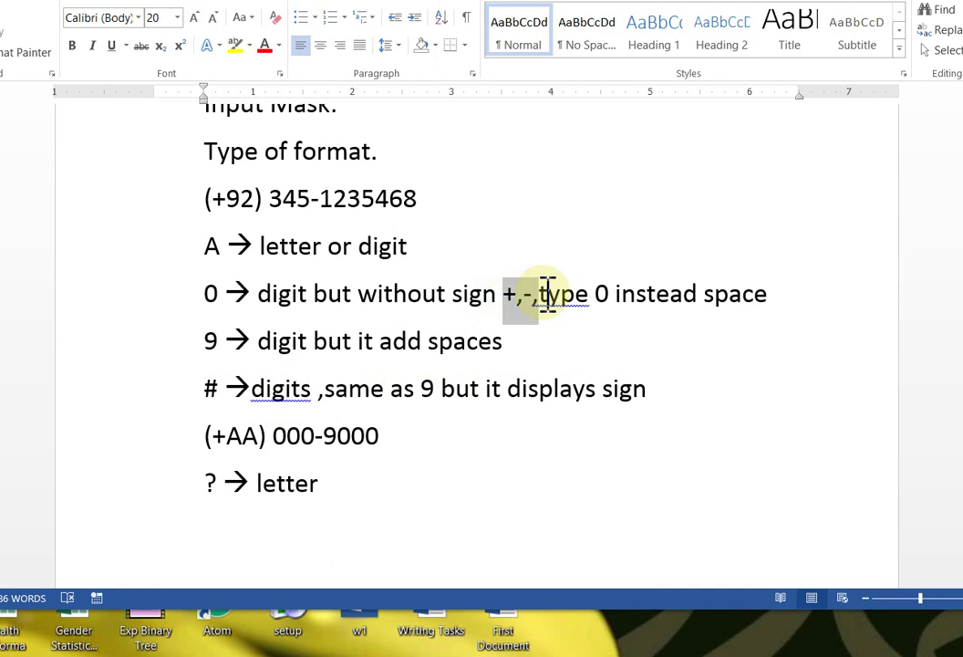
left_click(331, 473)
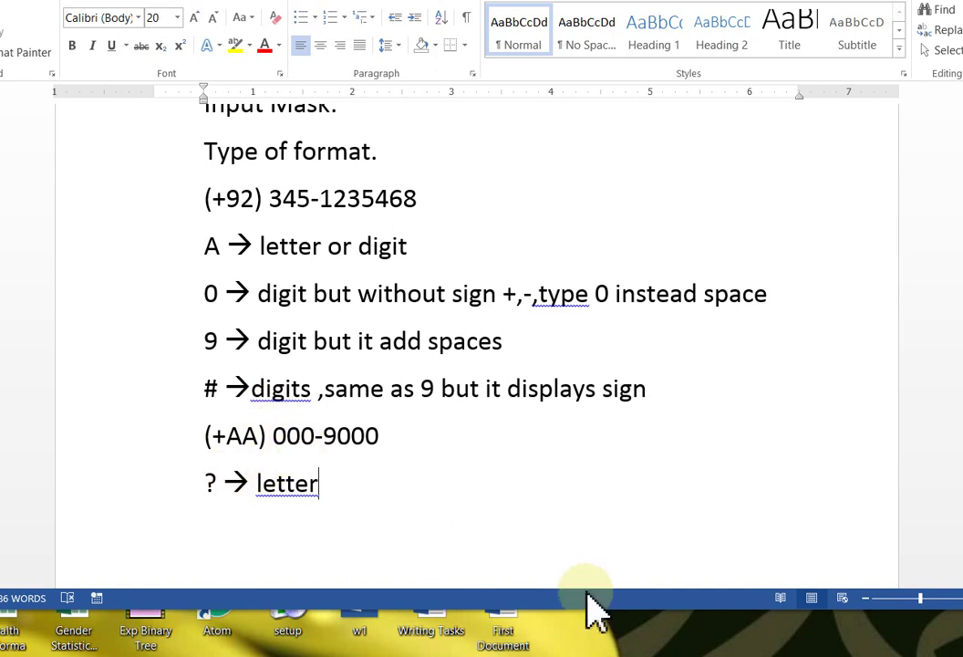
key("Return")
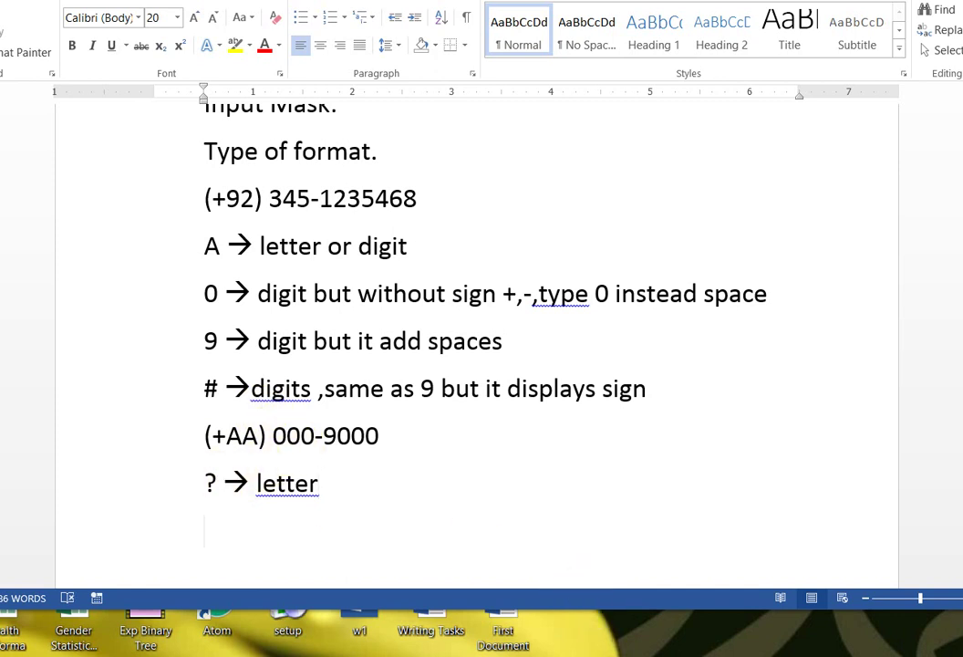
type("????")
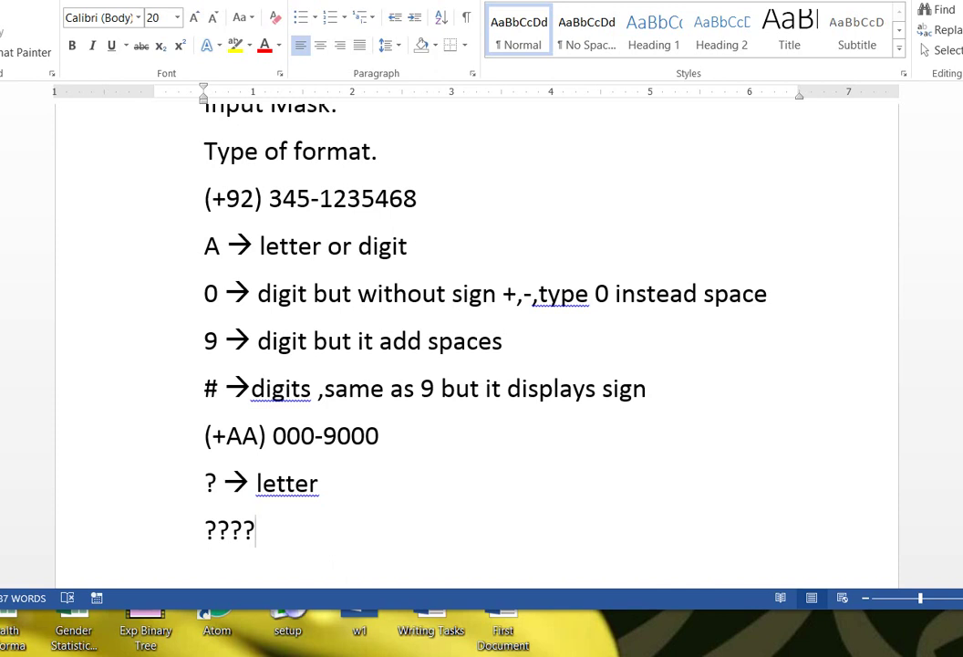
- Add the definition line "L → A to Z" below the "????" example
key("Return")
type("L")
type(" -->")
type("A")
type(" to Z")
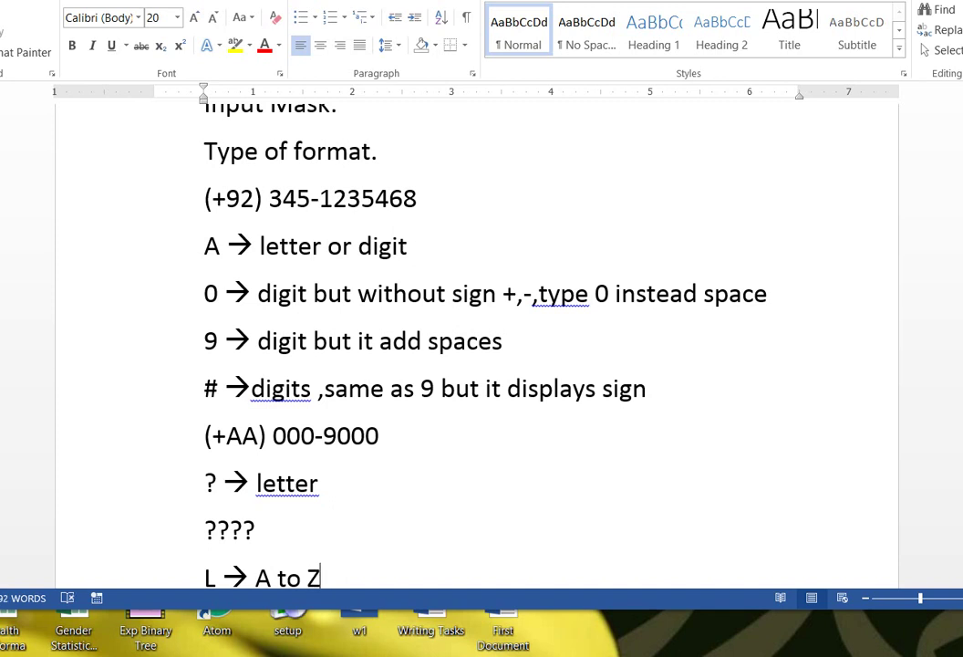
- Add the definition line "C or & → character or spaces" below the L definition
key("Return")
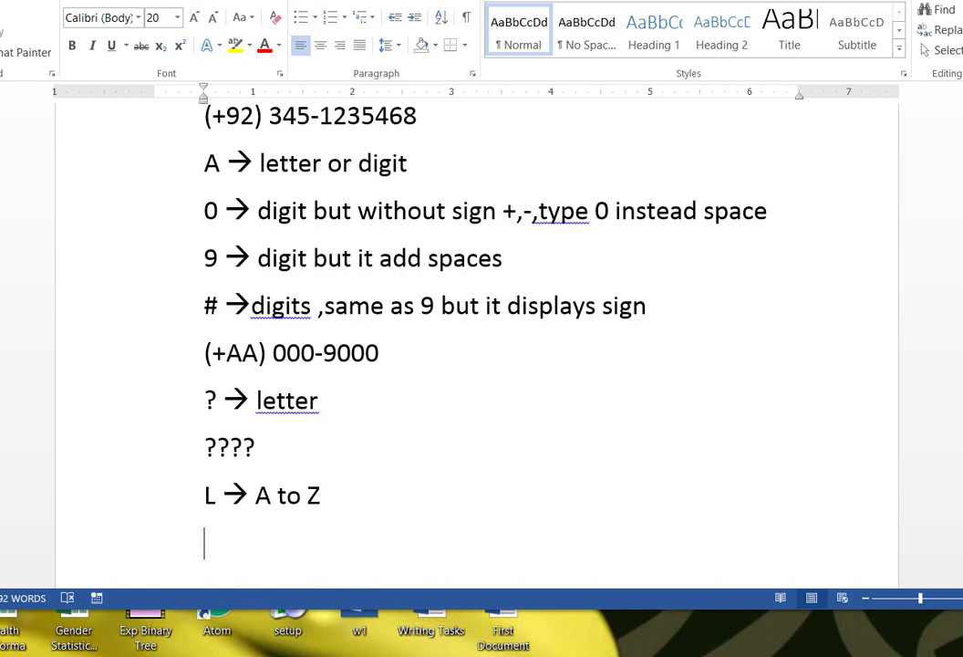
type("C or &")
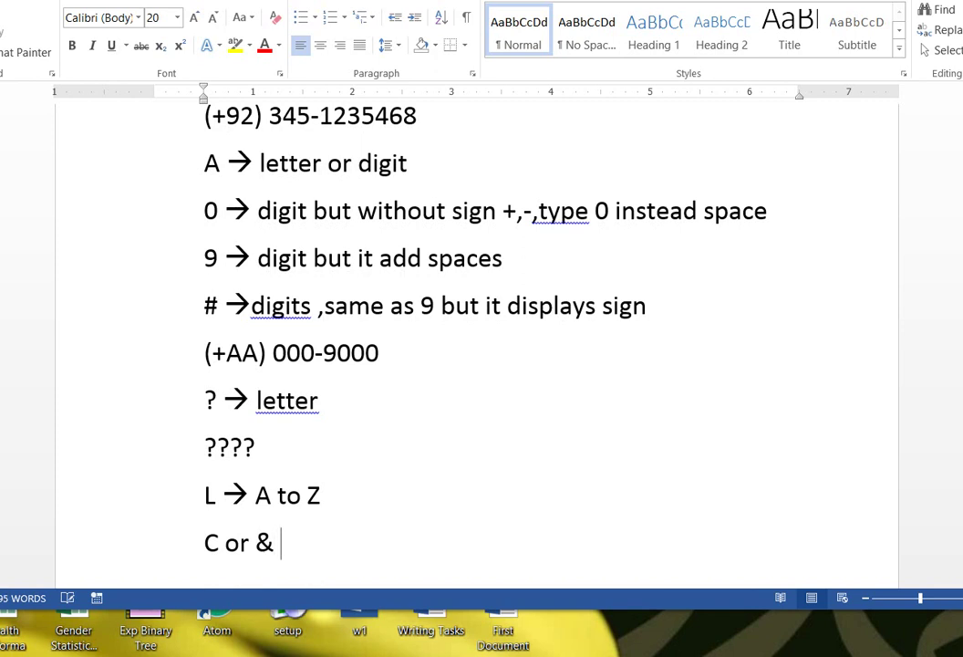
type(" --> c")
type("haracte")
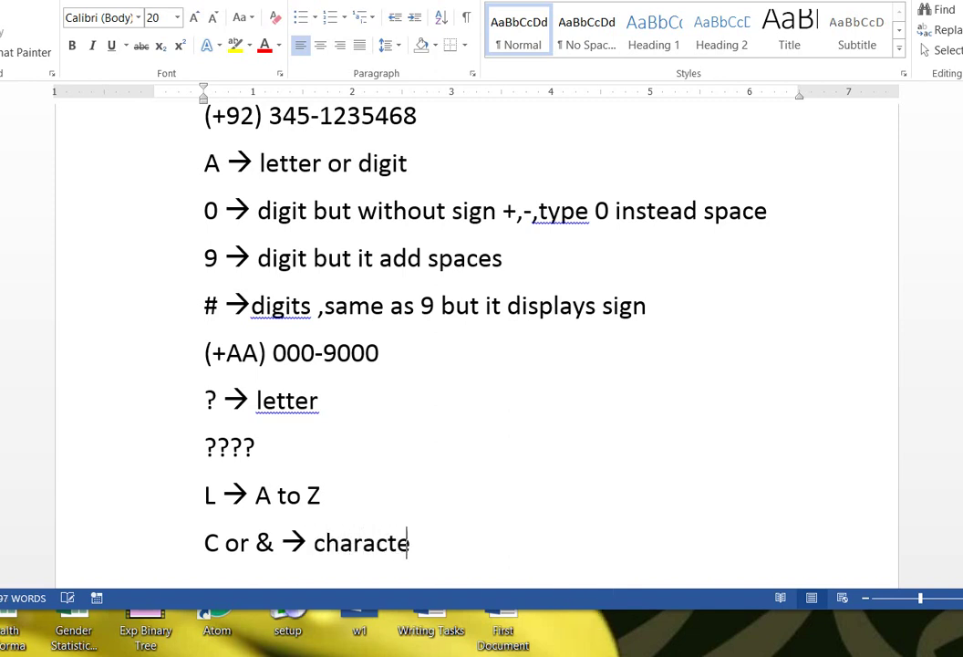
type("r or spaces")
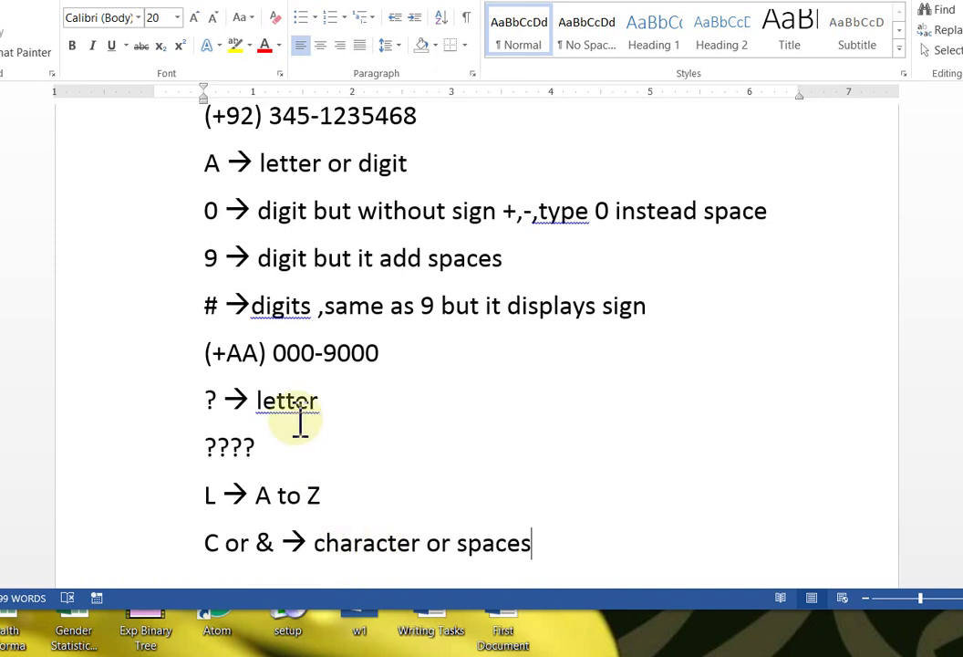
- Append "(alphabets)" to the ? definition after the word "letter"
left_click_drag(321, 401, 259, 401)
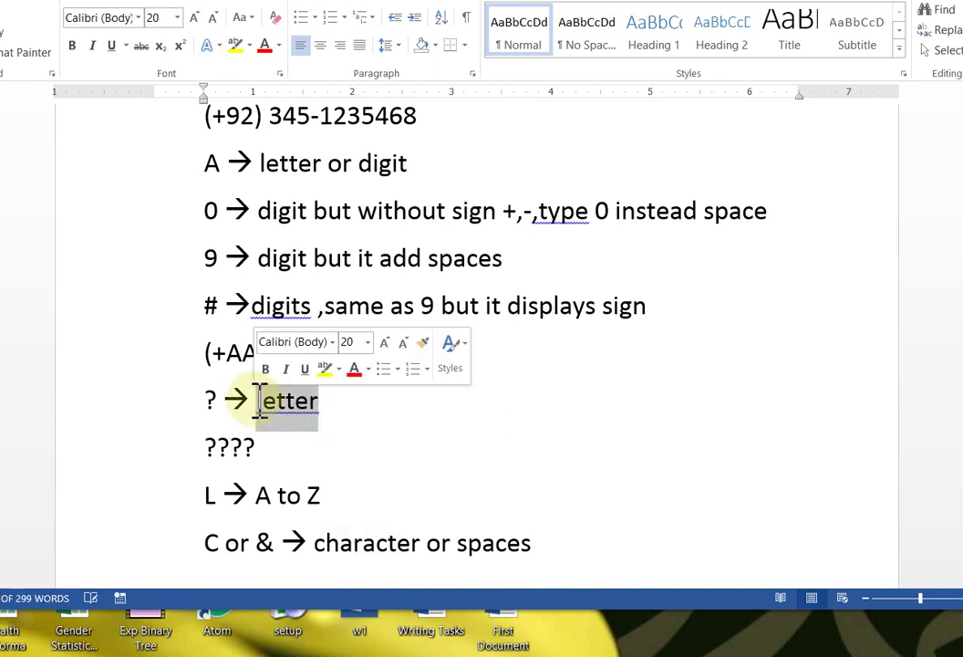
left_click(329, 398)
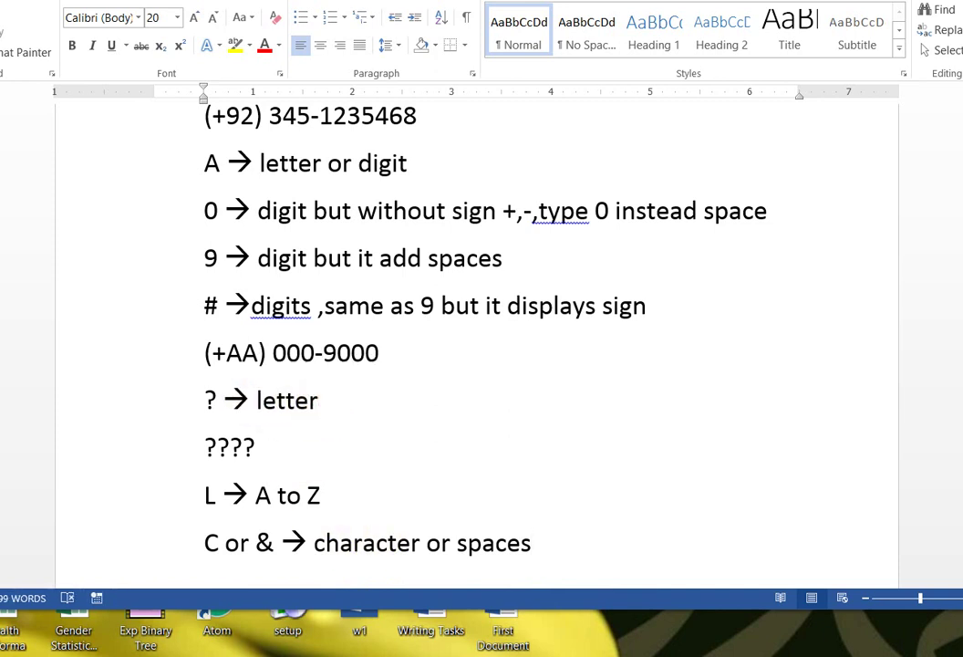
type("(alp")
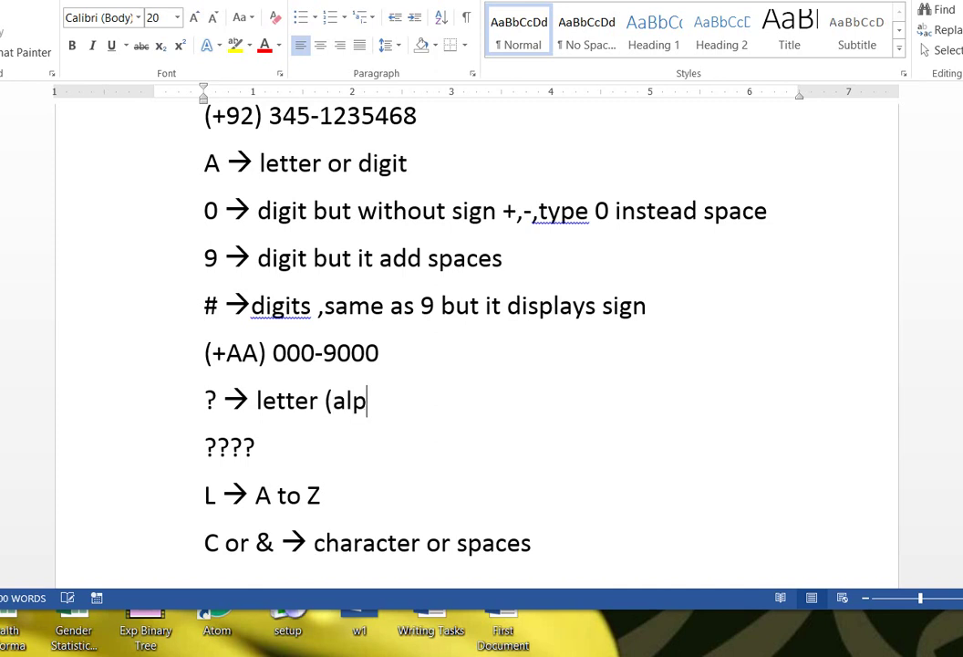
type("habe")
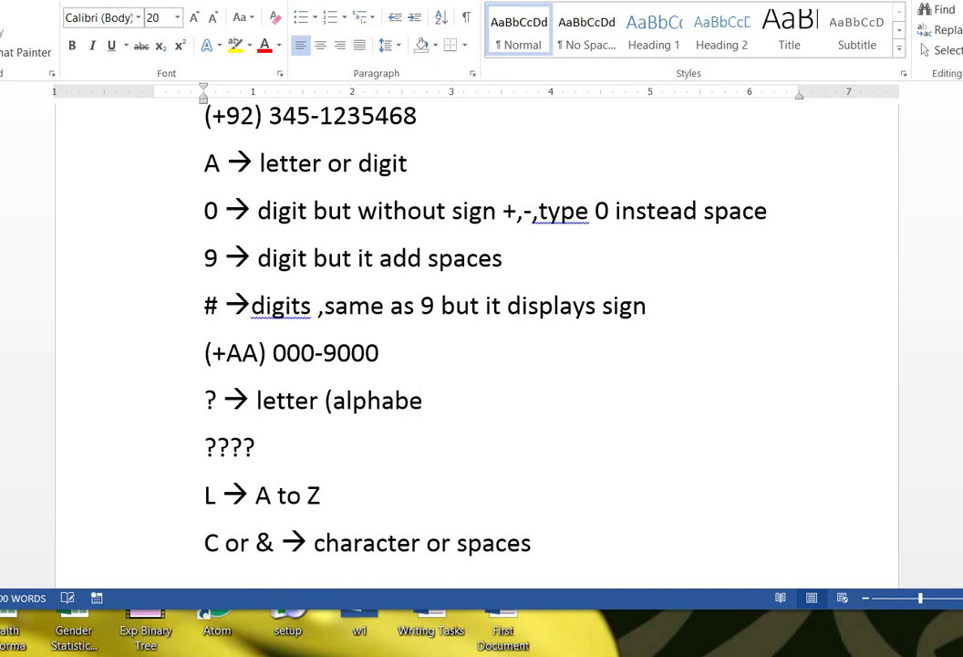
type("ts)")
left_click(244, 458)
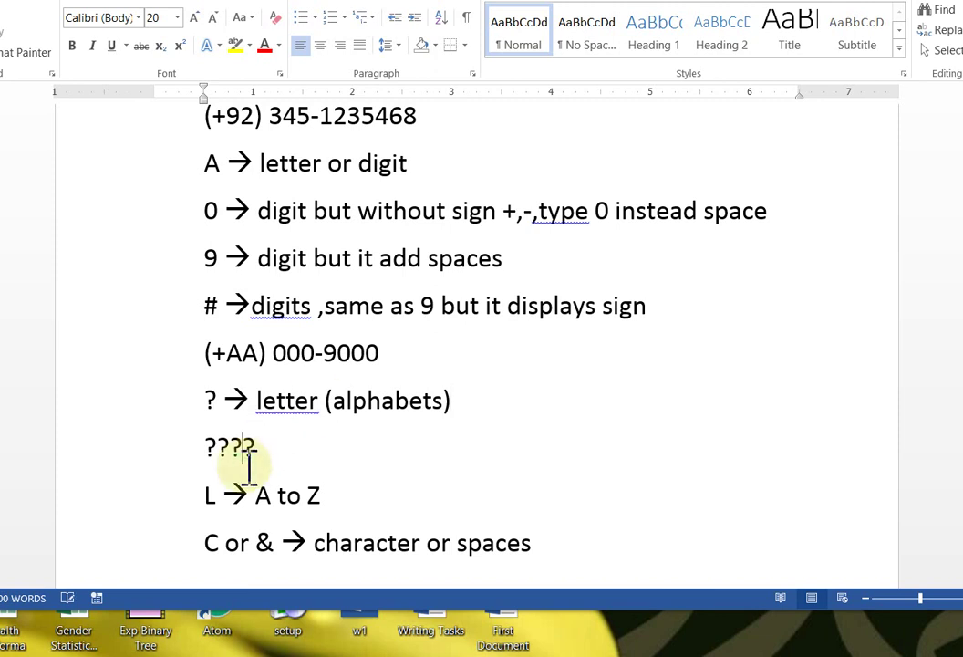
- Insert "(letters+ symbols)" right after "character" in the C or & definition
left_click(423, 542)
type("(")
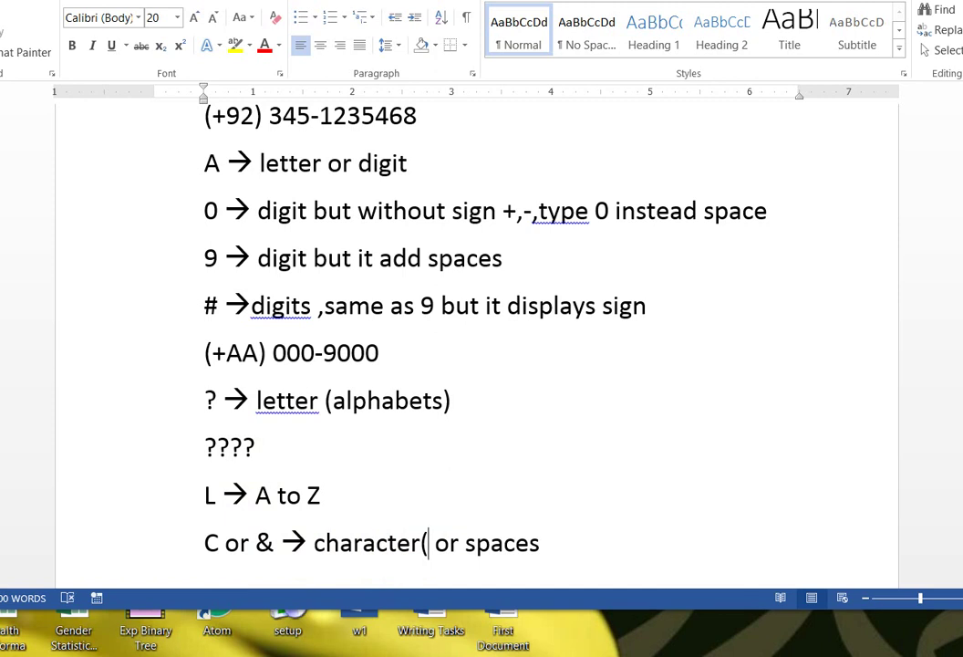
type("lette")
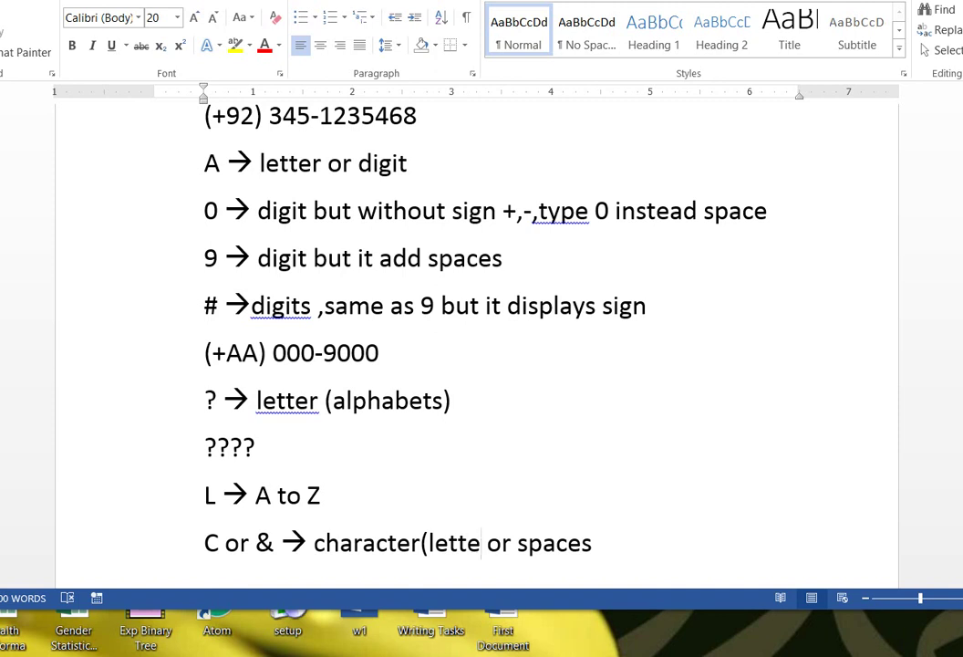
type("er")
key("BackSpace")
key("BackSpace")
type("rs")
type("+ sy")
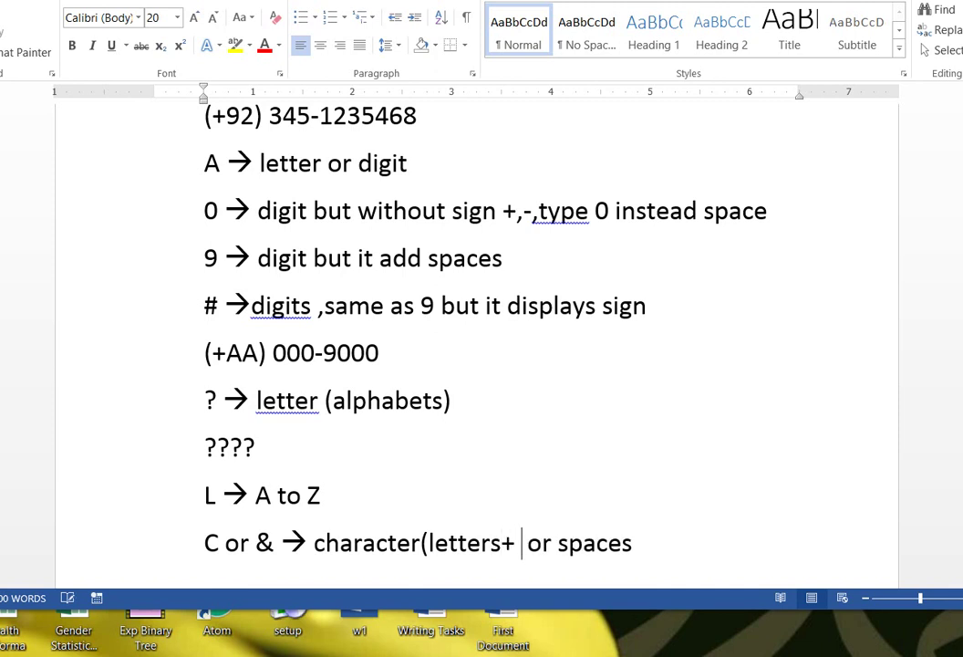
type("mbols")
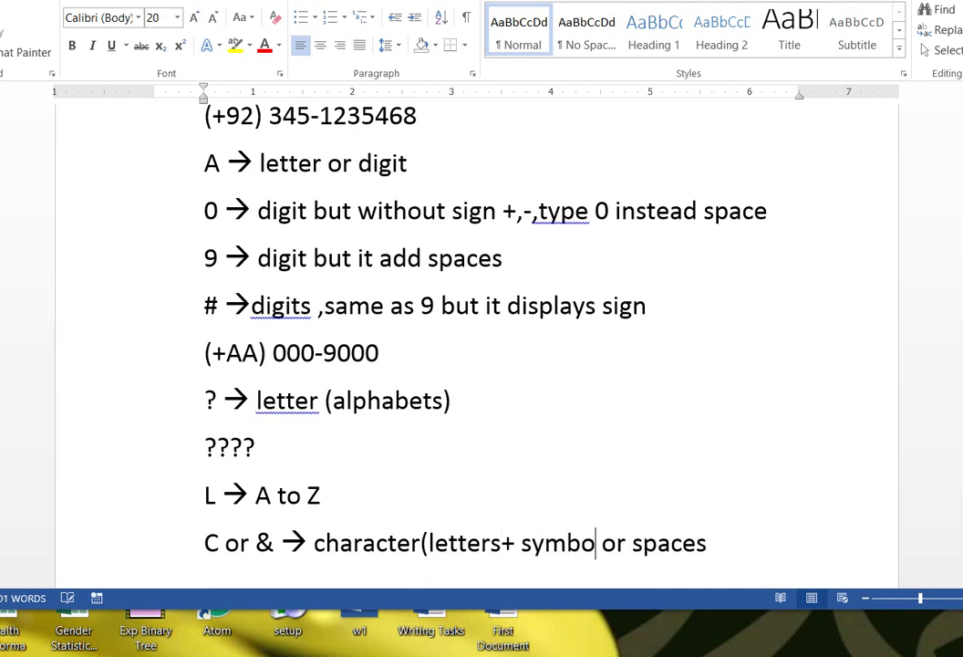
type(")")
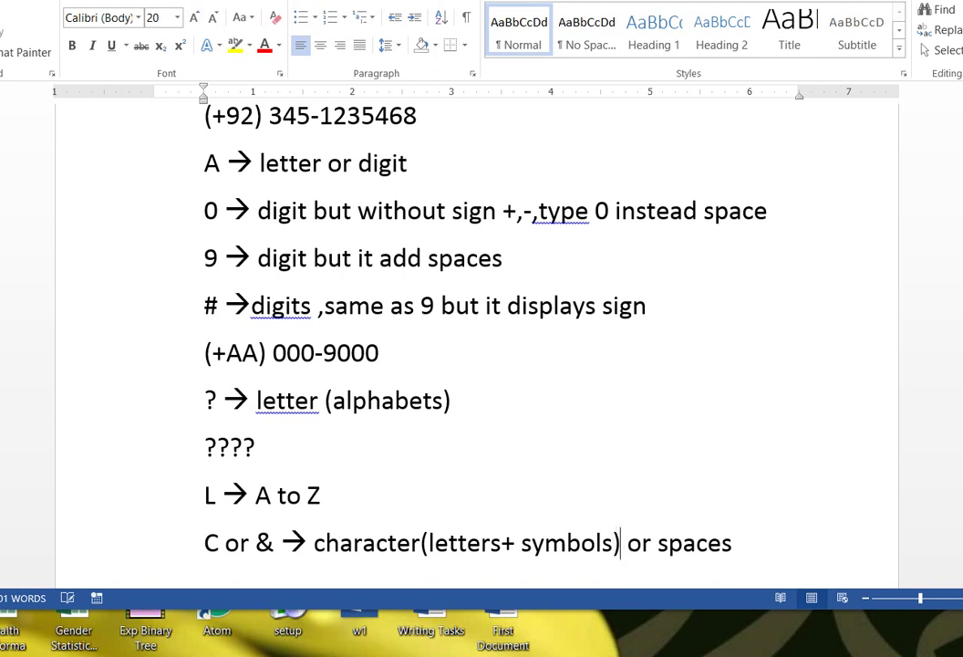
- Insert ", <, > !, %" after "symbols" within the parentheses of the C or & definition, and put a space before the opening parenthesis
left_click(272, 542)
double_click(259, 540)
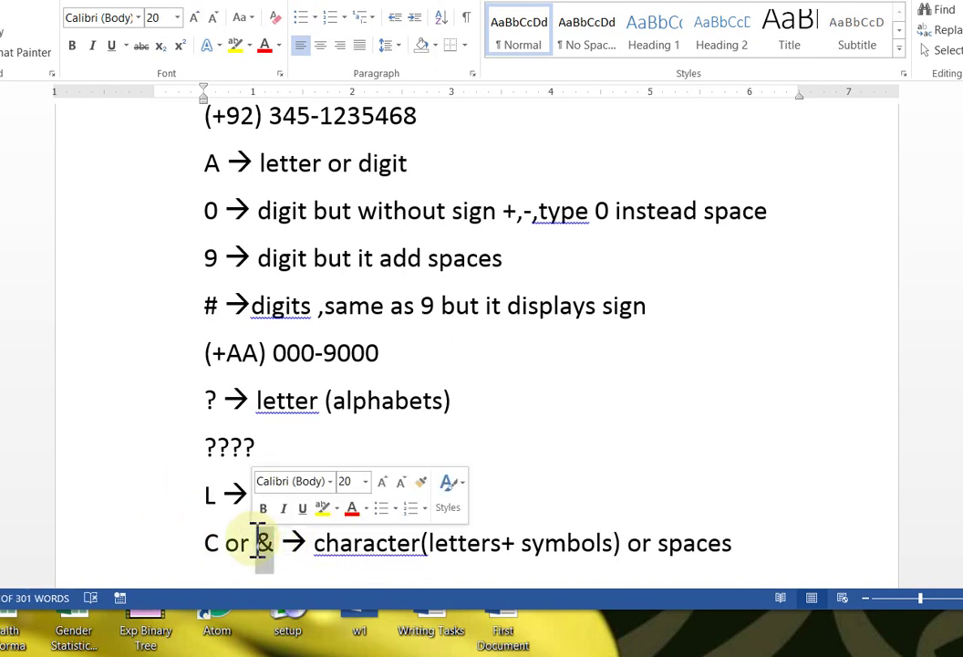
left_click(623, 544)
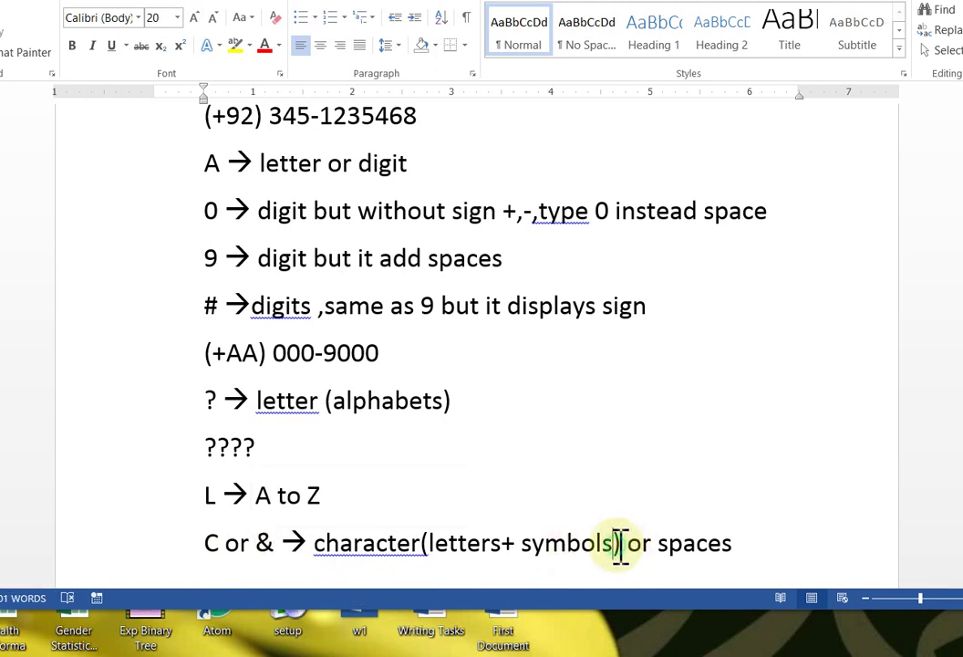
type(", <")
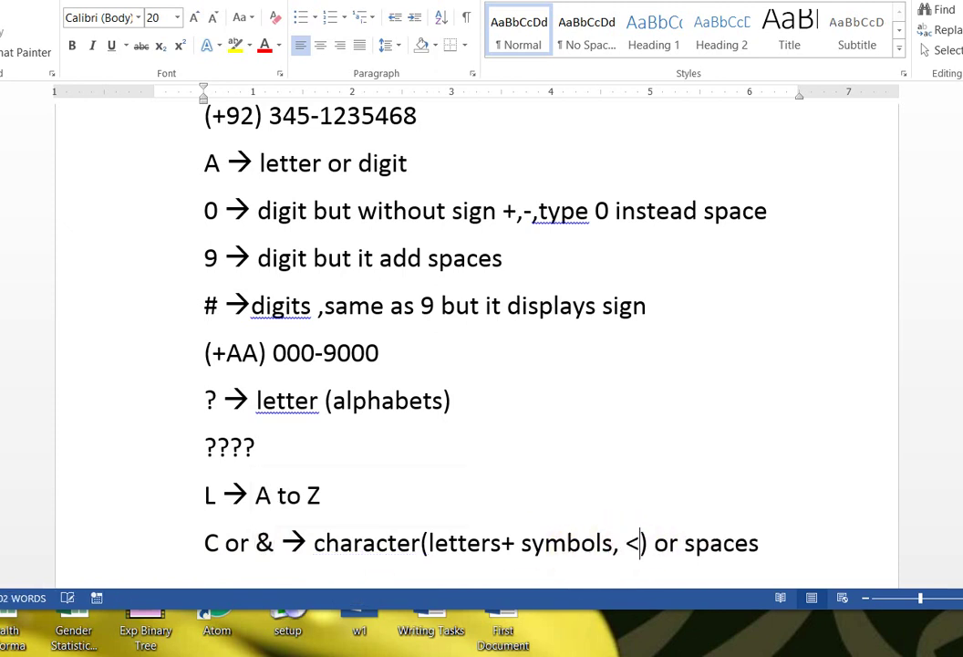
type(", > ")
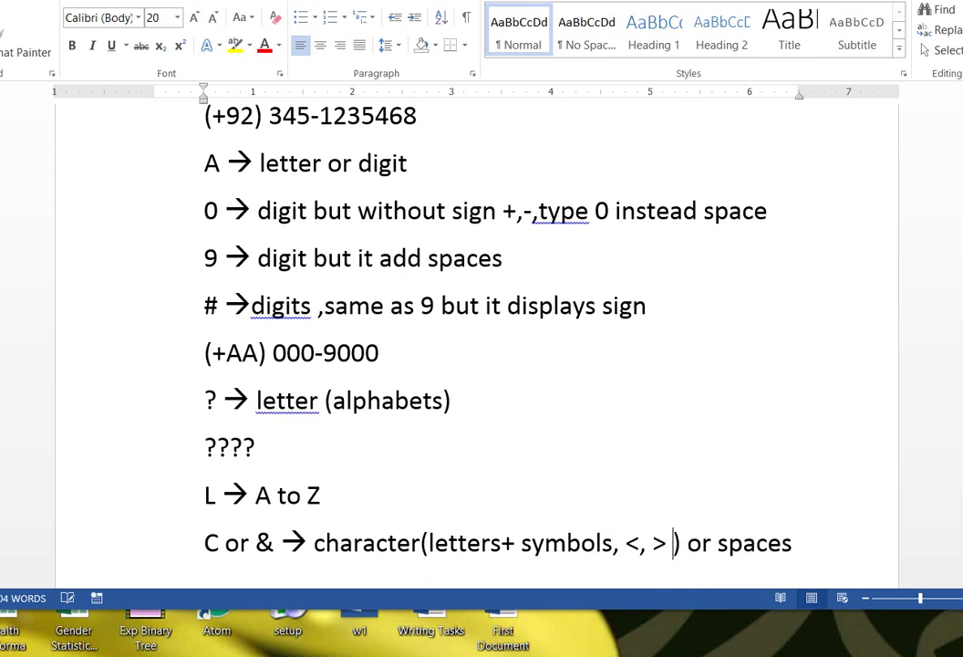
type("!")
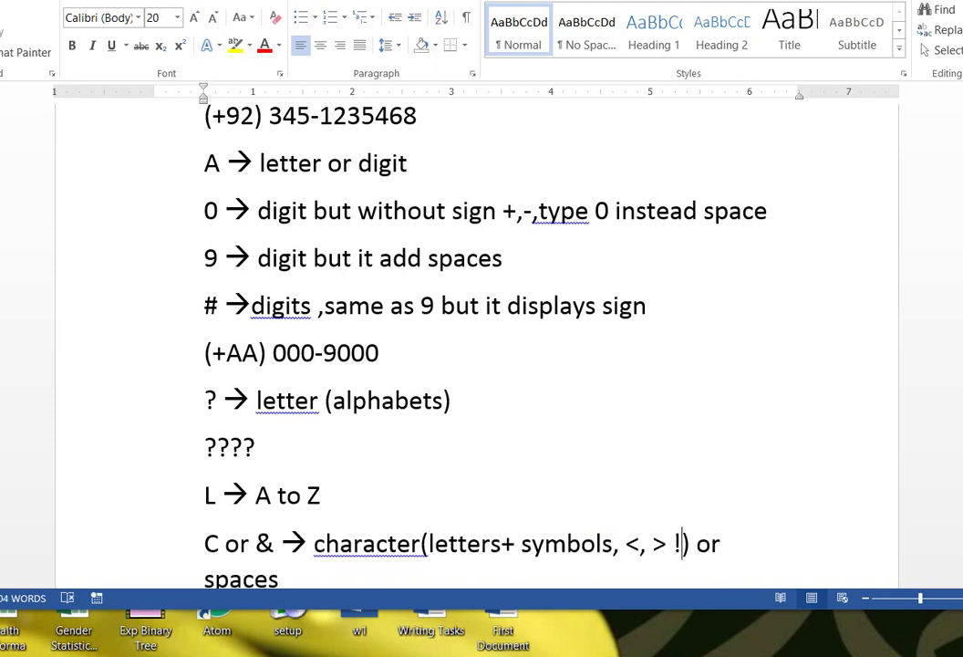
type(", %")
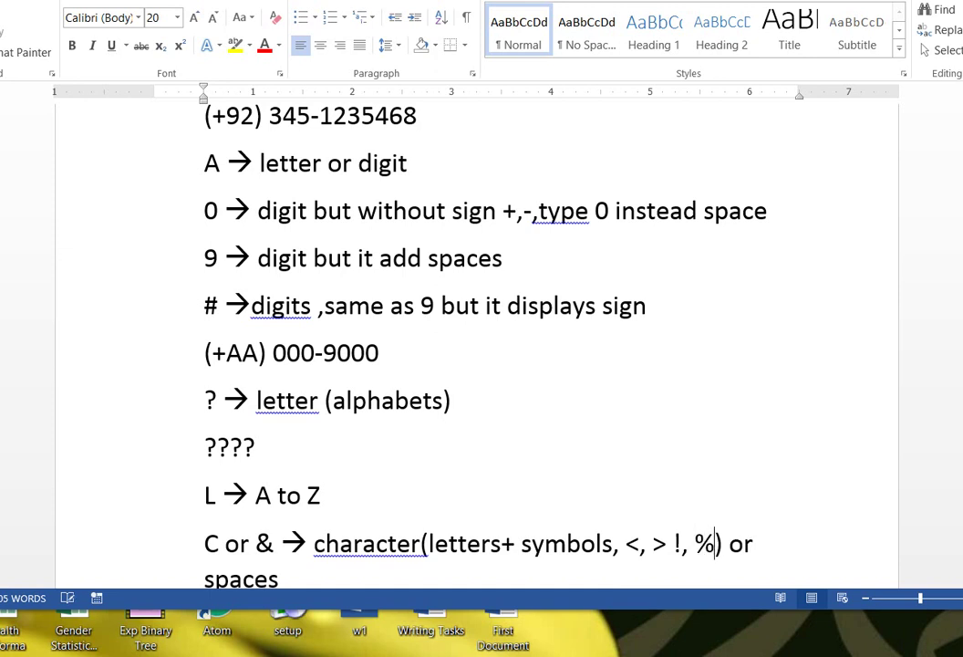
left_click_drag(626, 545, 727, 545)
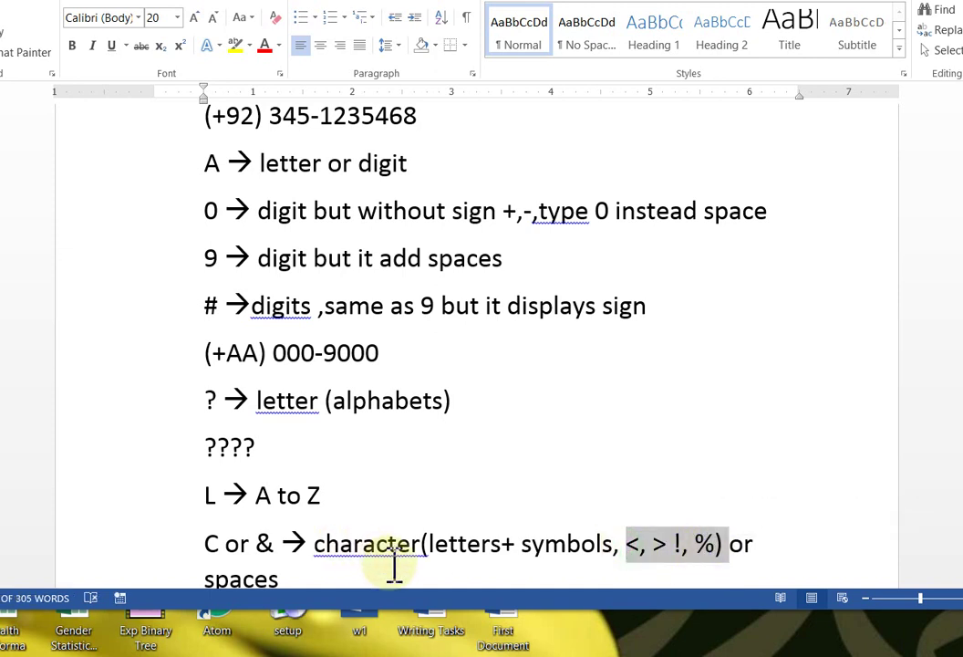
left_click(420, 546)
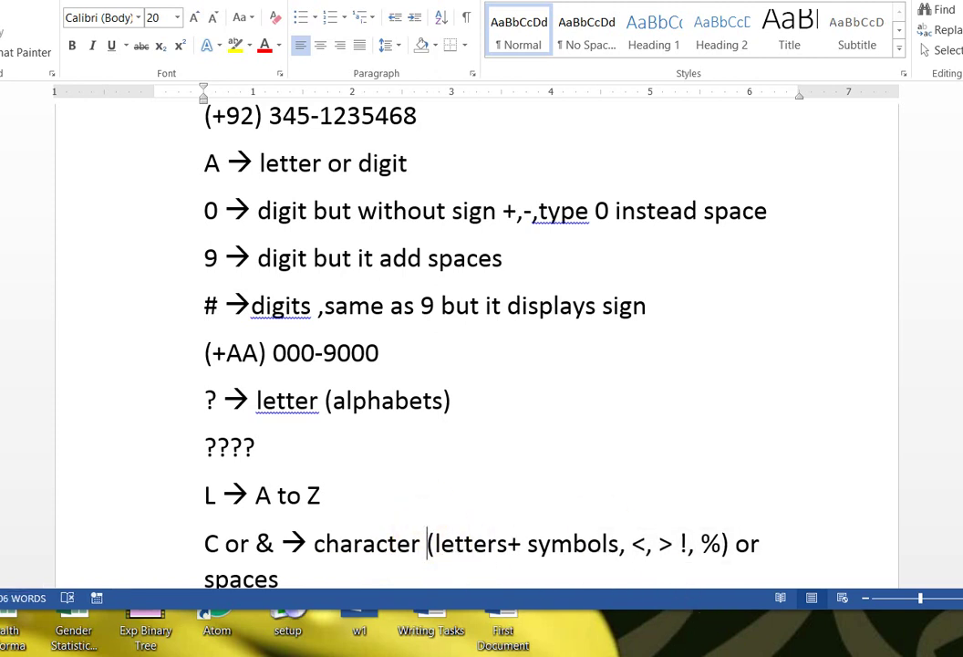
- Add the definition line "< → lowercase" below the C or & definition
left_click_drag(962, 462, 962, 477)
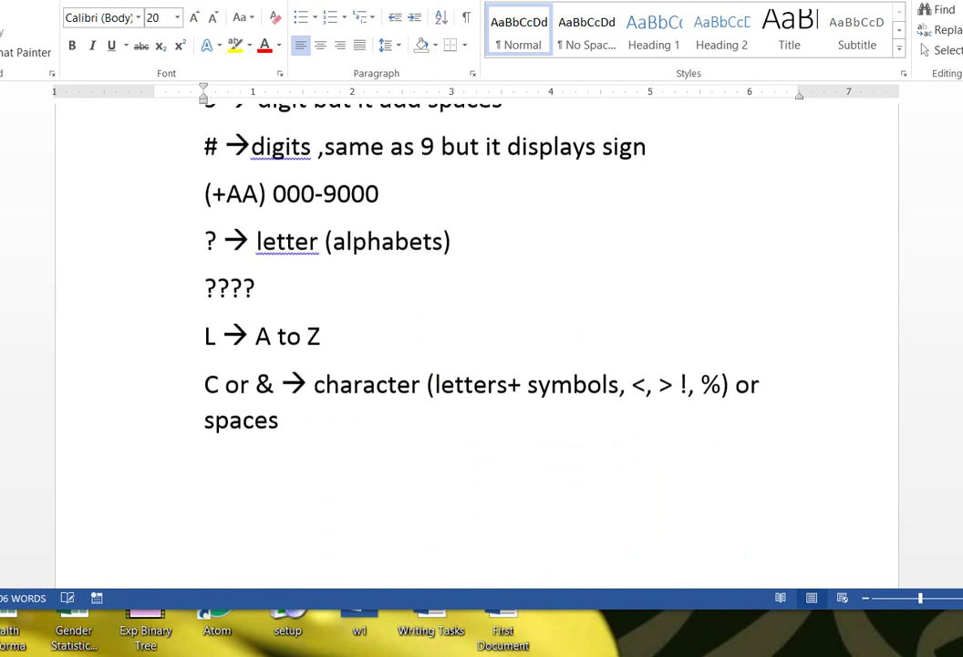
left_click_drag(275, 384, 201, 384)
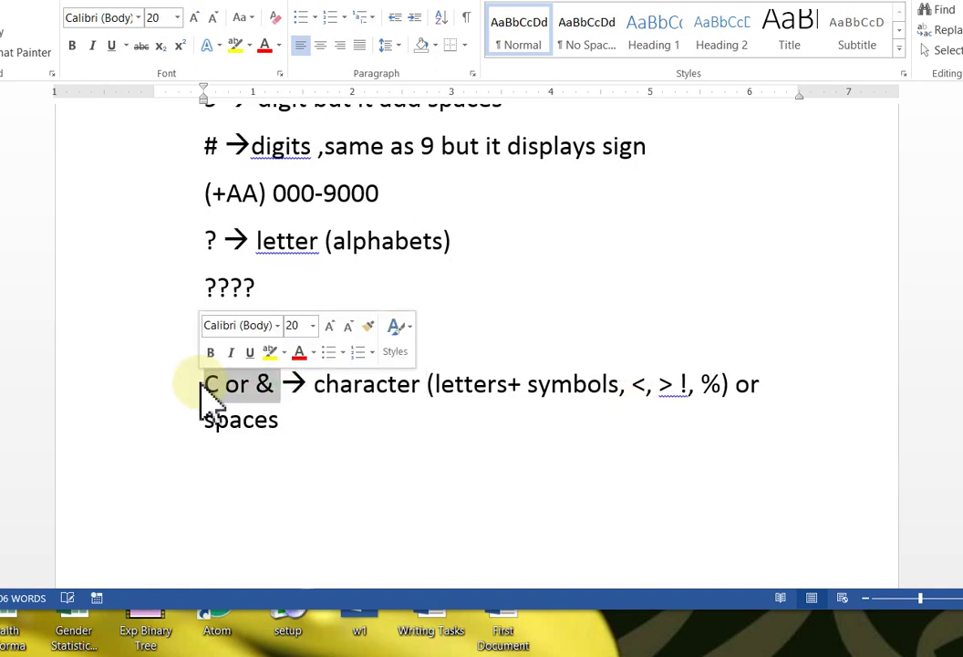
left_click(310, 427)
key("Return")
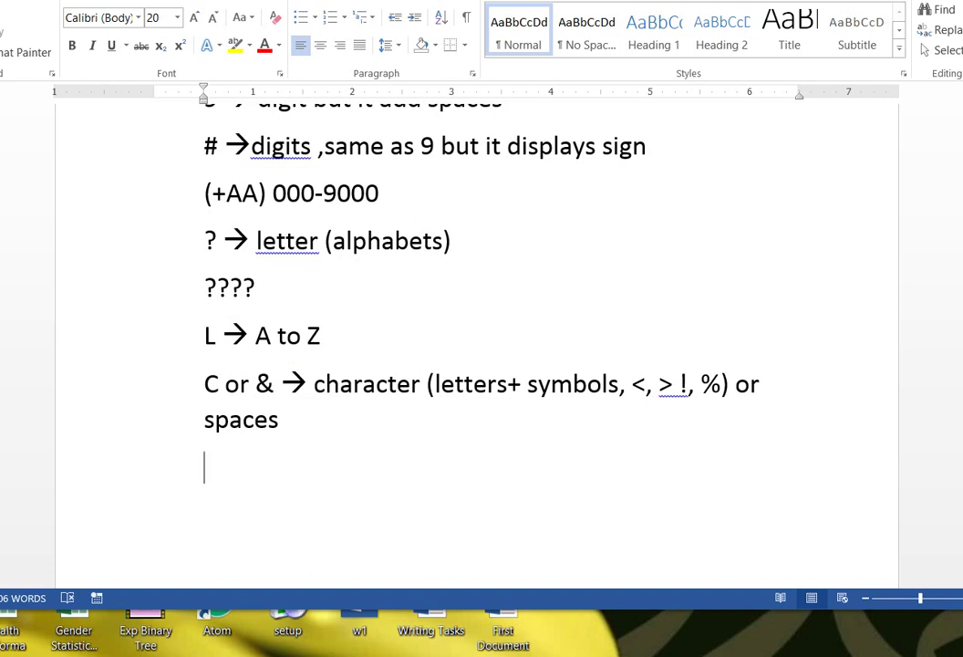
type("<")
type(" -->")
type(" lov")
key("BackSpace")
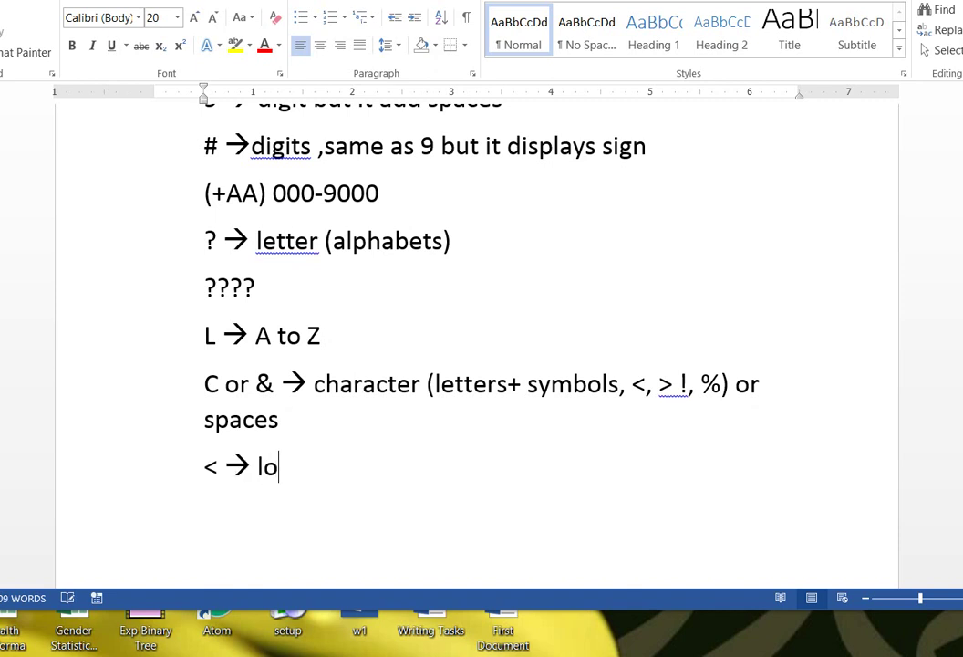
type("wer")
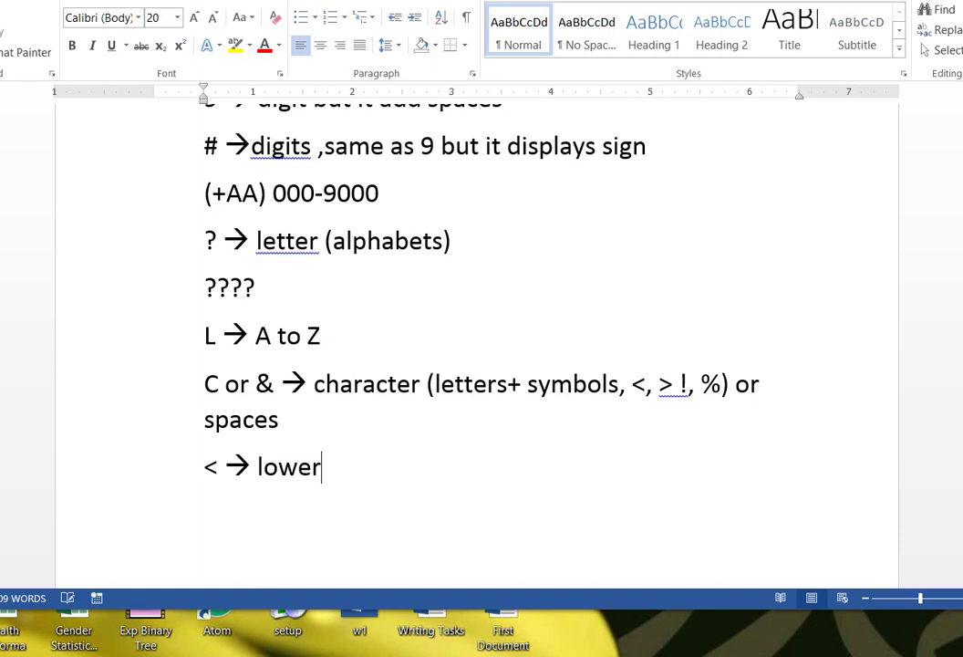
type("case")
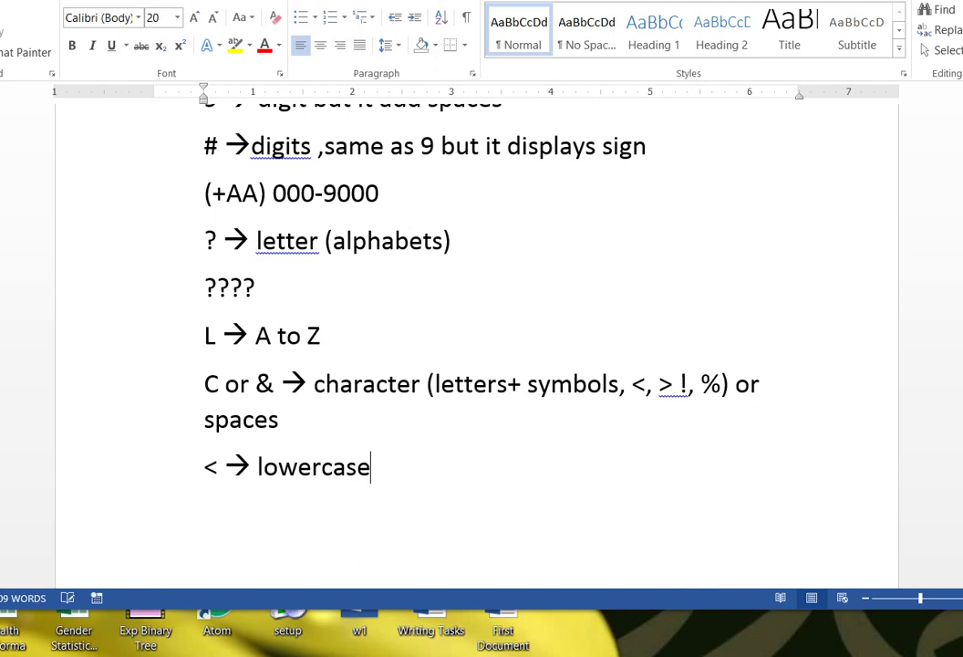
- Add the definition line "> → uppercase" after the < definition, reverting the automatic bullet so the > character stays as plain text
key("ctrl+Return")
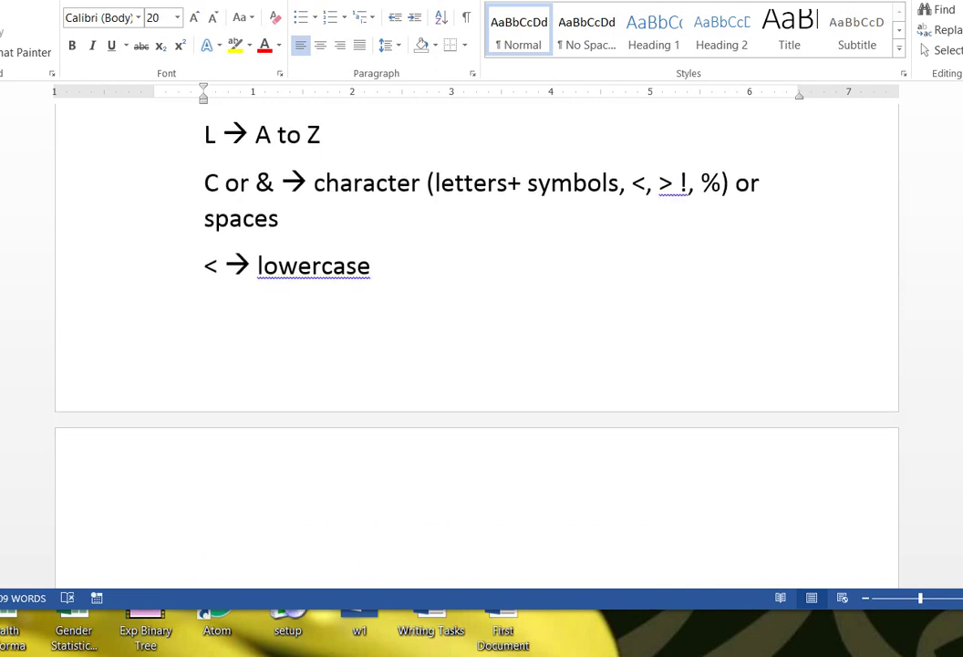
type(">")
type(" -->")
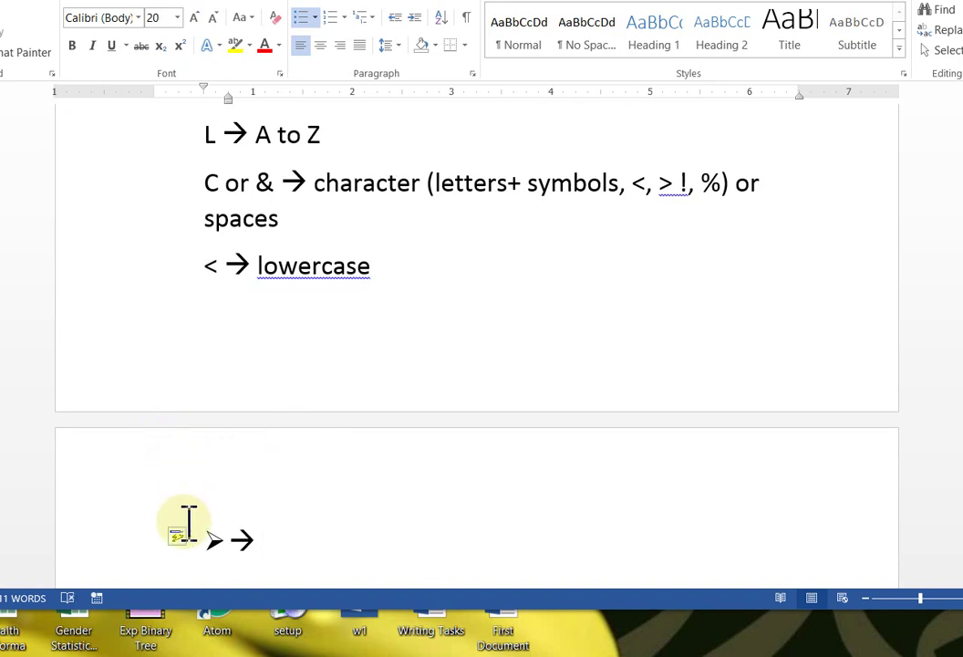
left_click(179, 540)
left_click(216, 583)
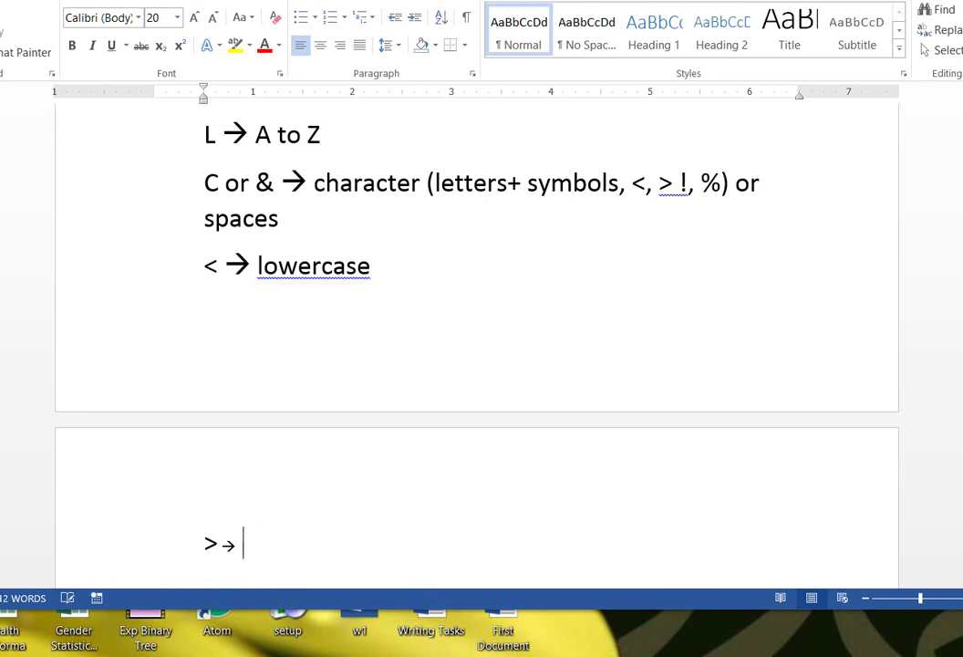
type("upper")
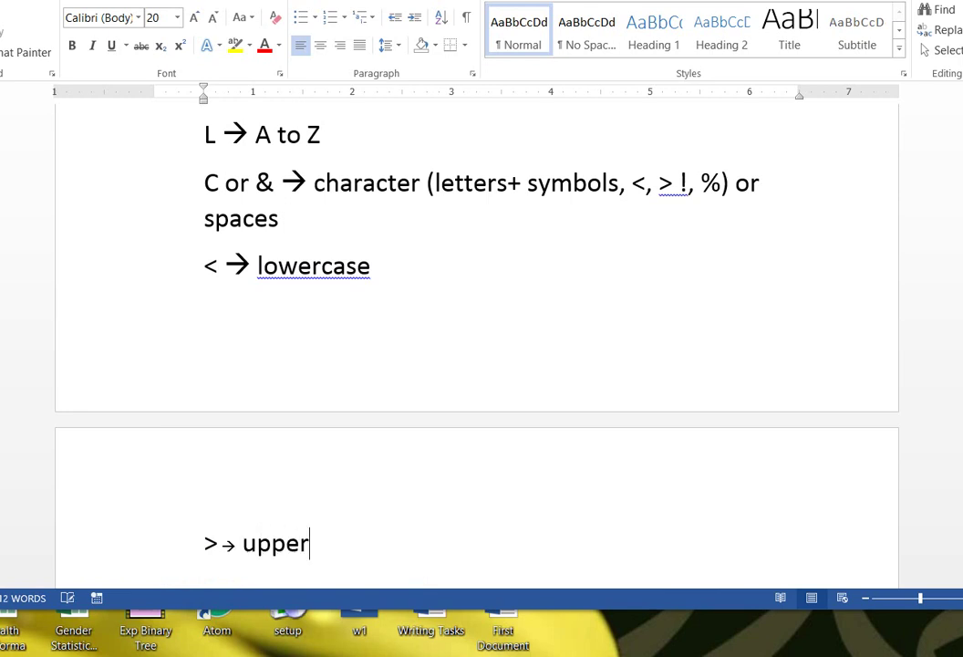
type("case")
key("Return")
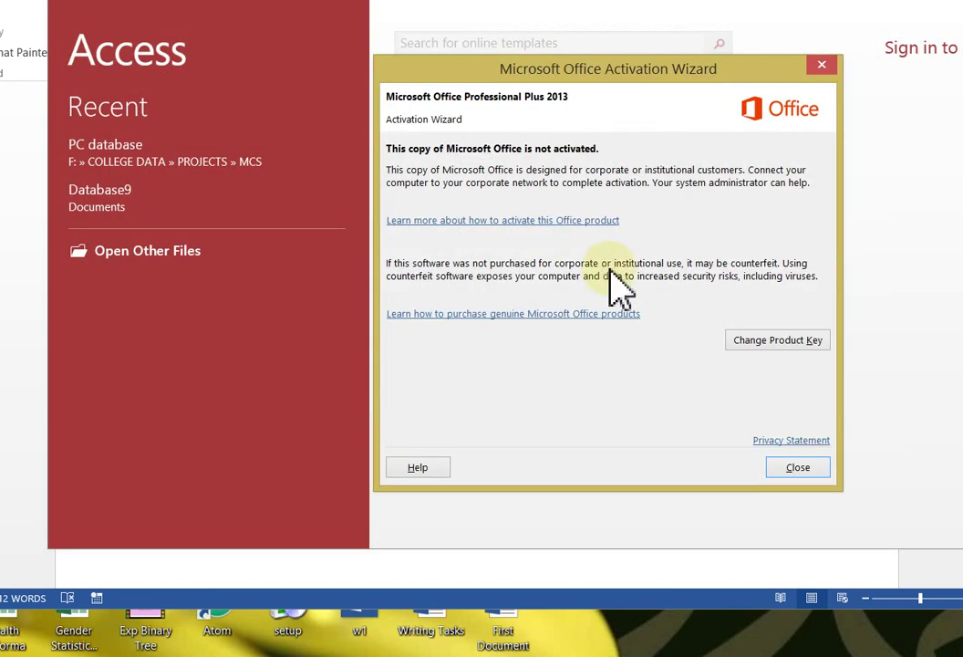
- Switch to Access, dismiss the activation notice and open the recent PC database
left_click(776, 467)
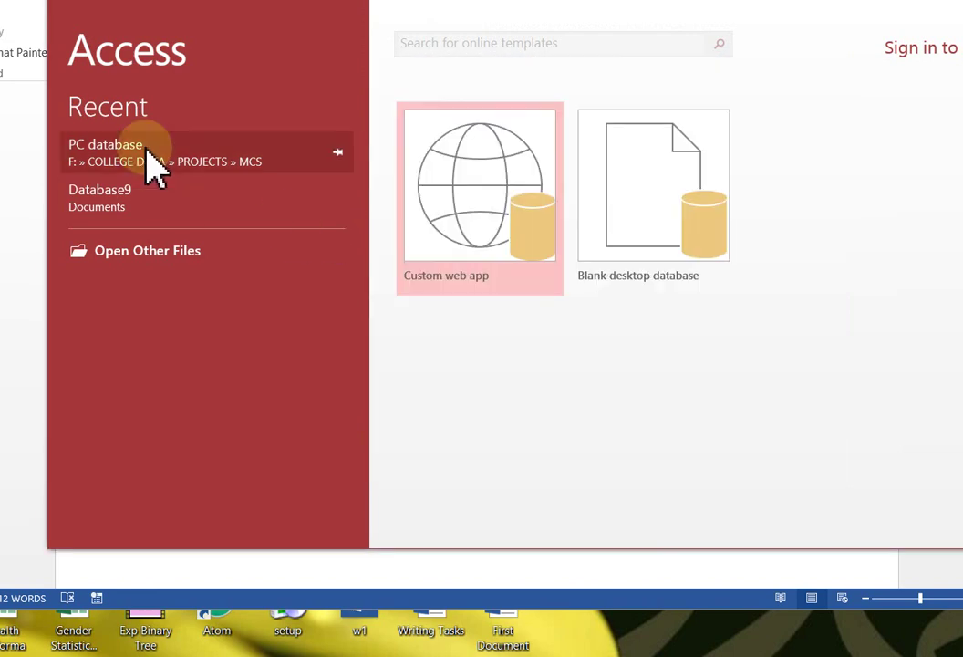
left_click(150, 155)
left_click(137, 146)
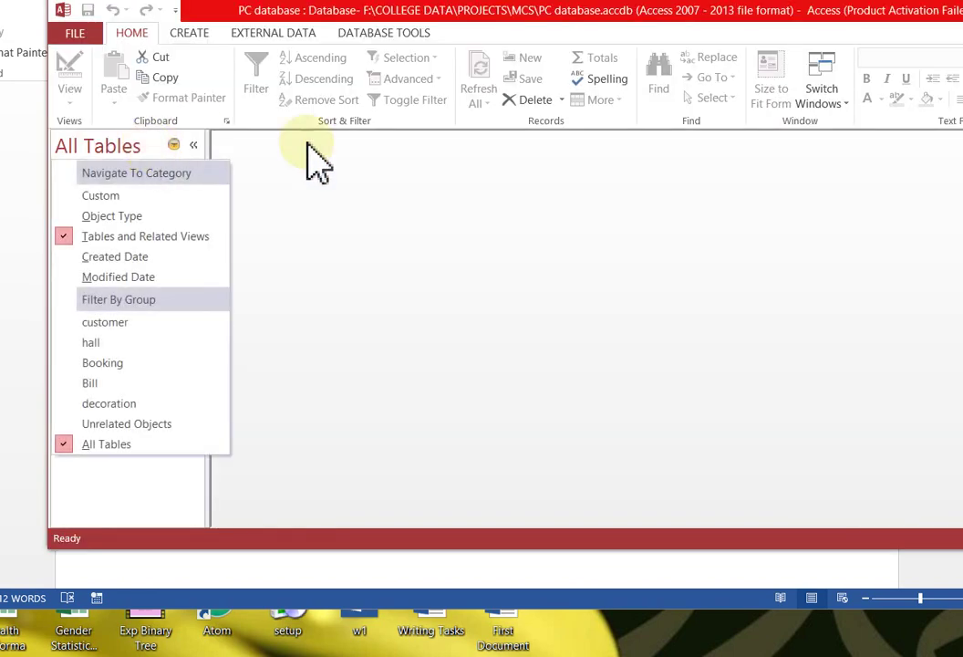
left_click(767, 225)
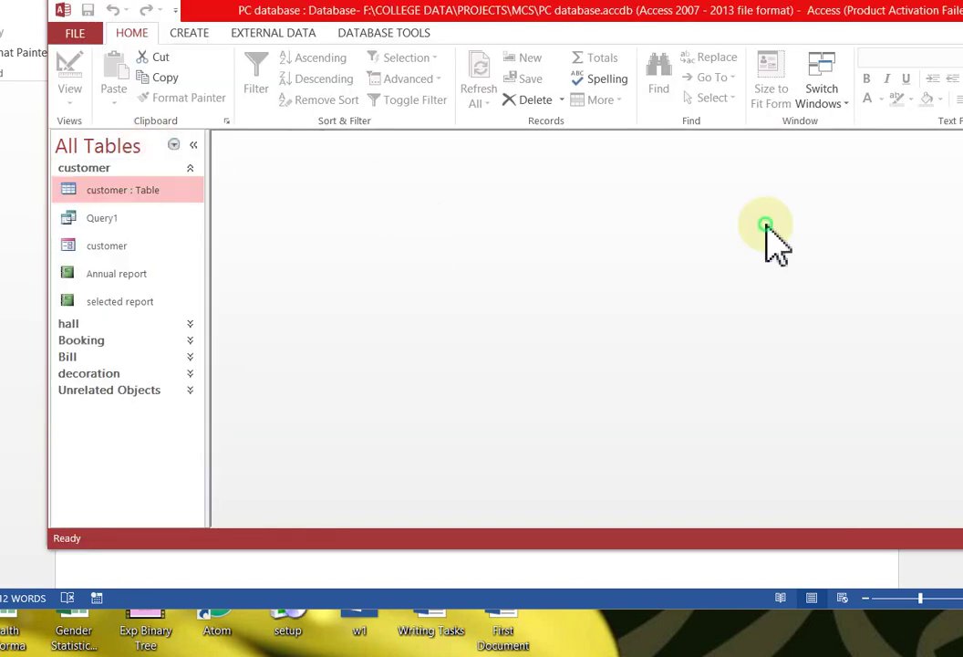
- Open the customer table and switch it to Design View
double_click(155, 193)
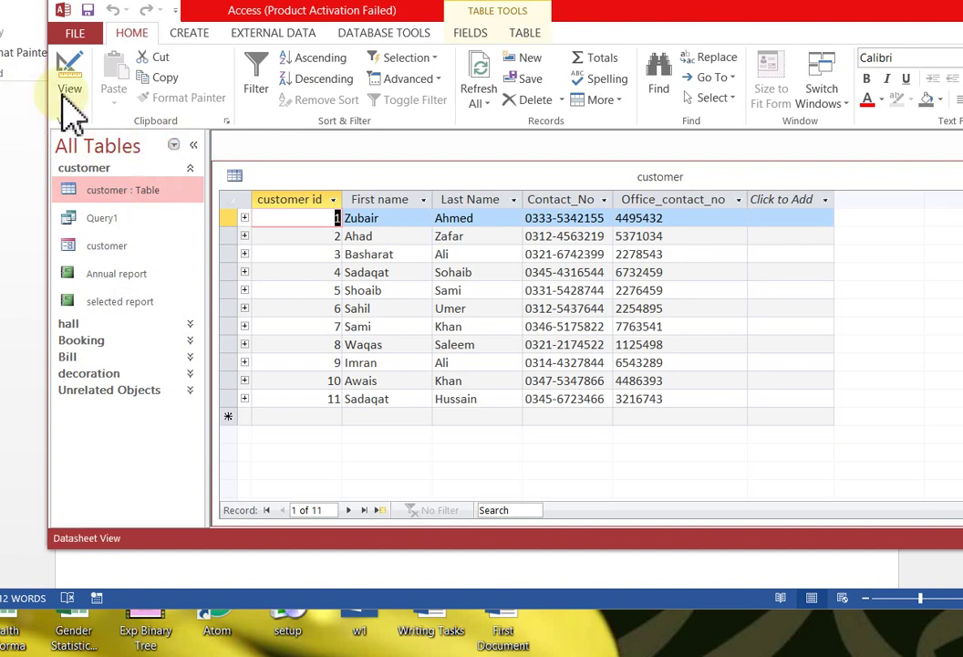
left_click(69, 96)
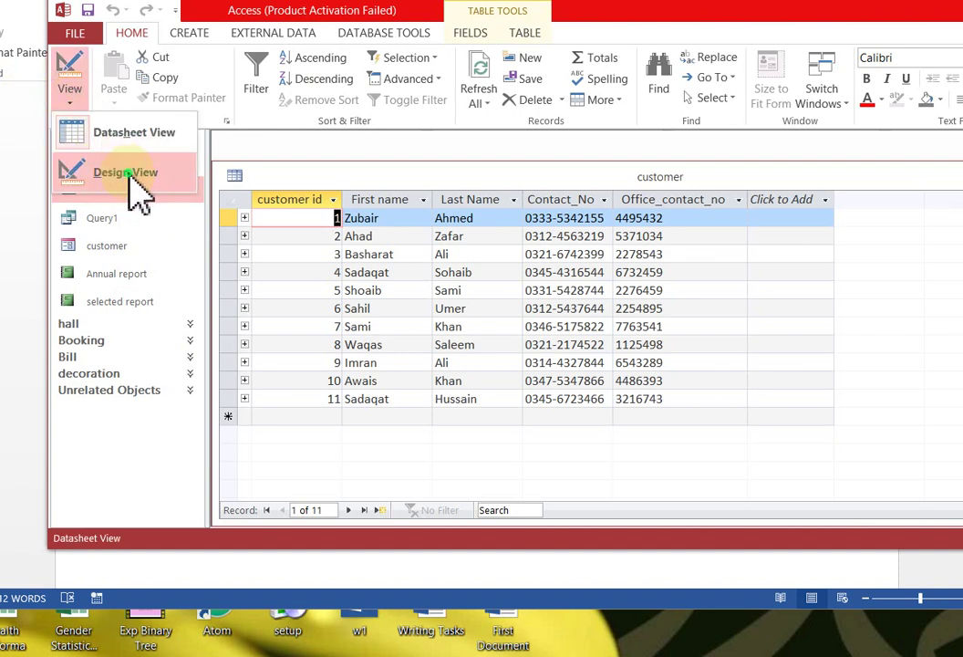
left_click(132, 176)
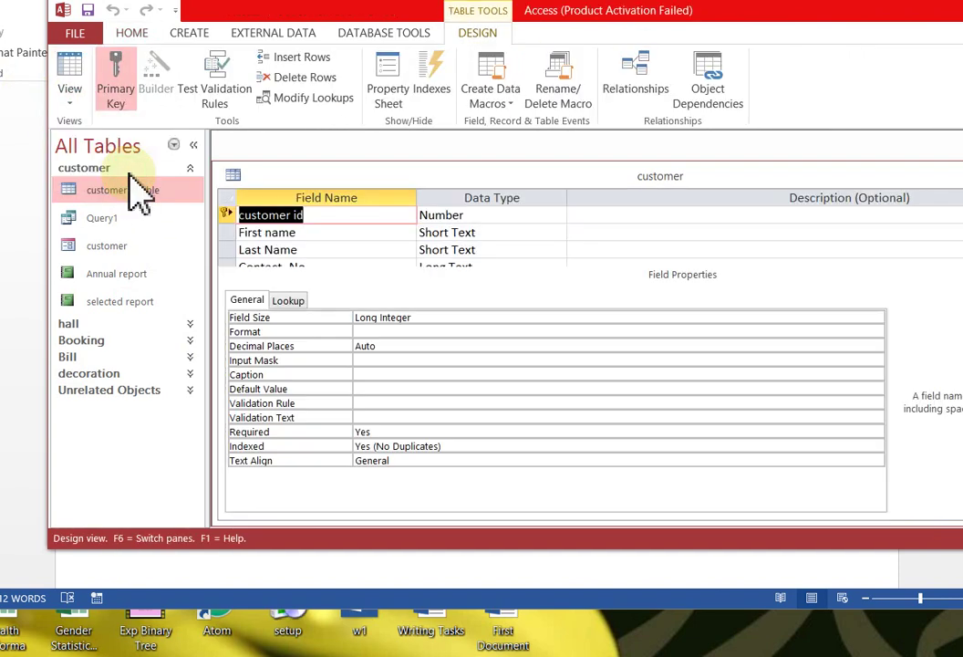
- Try to start the Input Mask Wizard for the customer id field
left_click(283, 360)
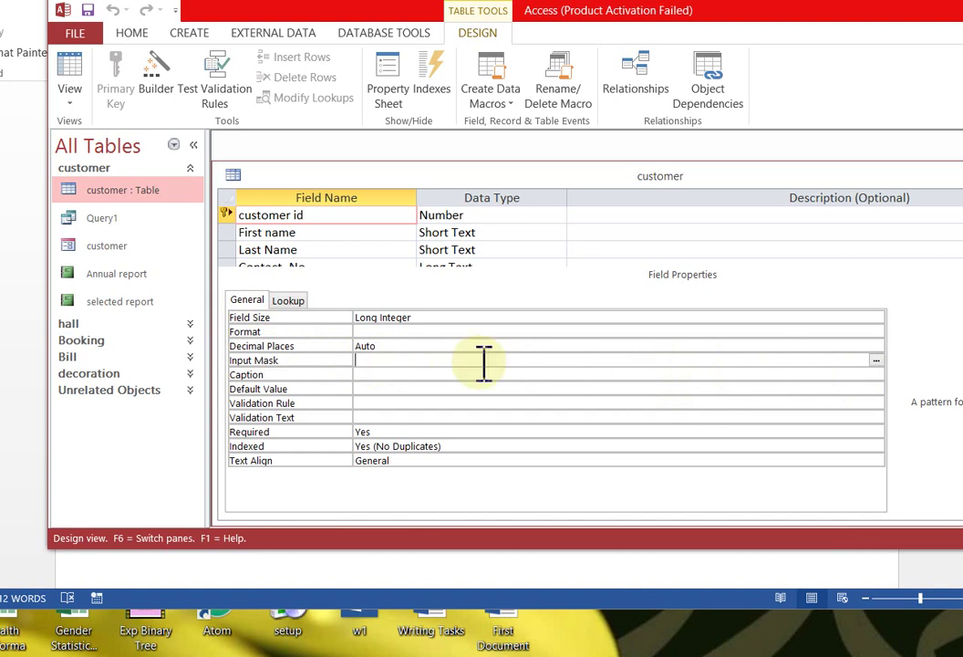
left_click(875, 361)
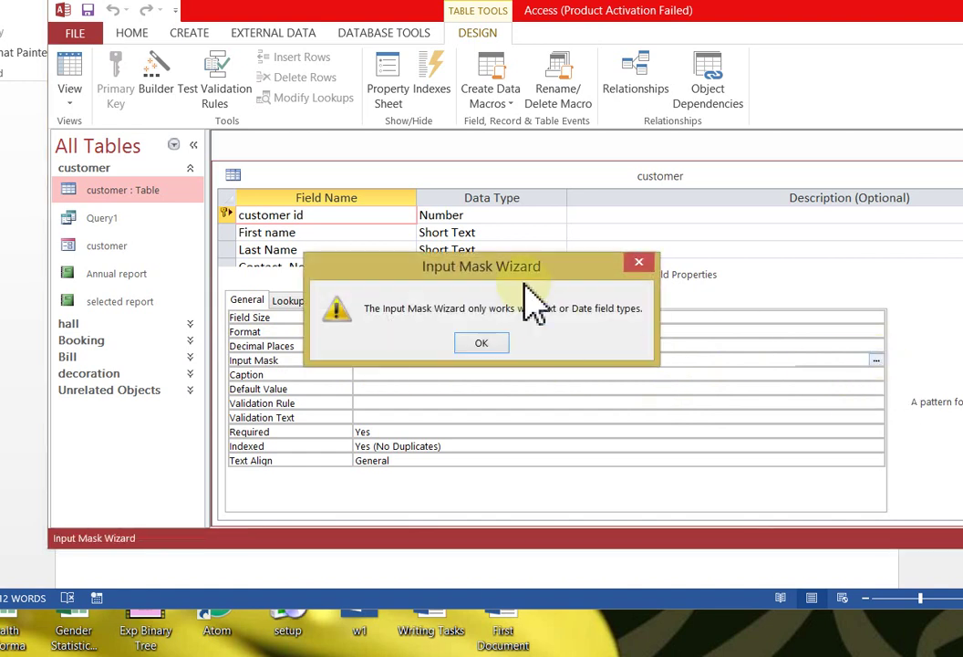
left_click(489, 344)
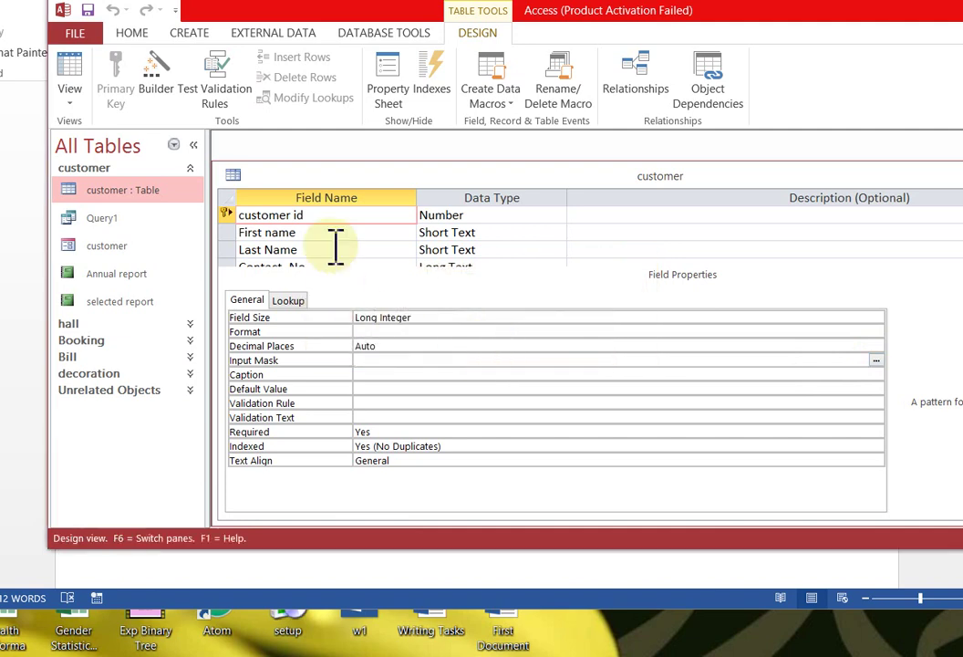
- Start the Input Mask Wizard for the Last Name field from its Input Mask property
left_click(254, 246)
left_click(255, 232)
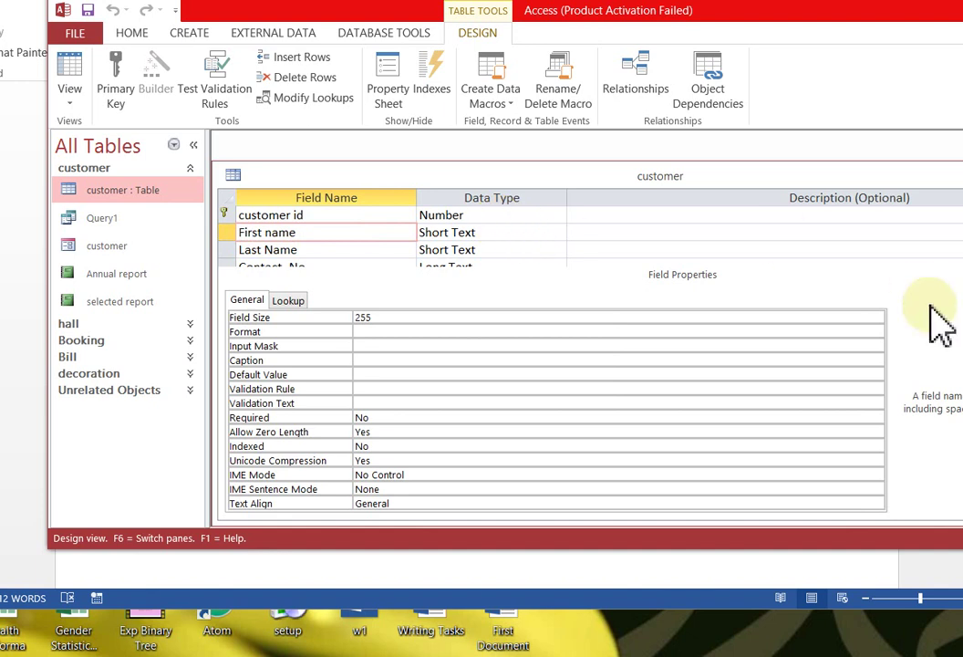
scroll(493, 233, "down", 2)
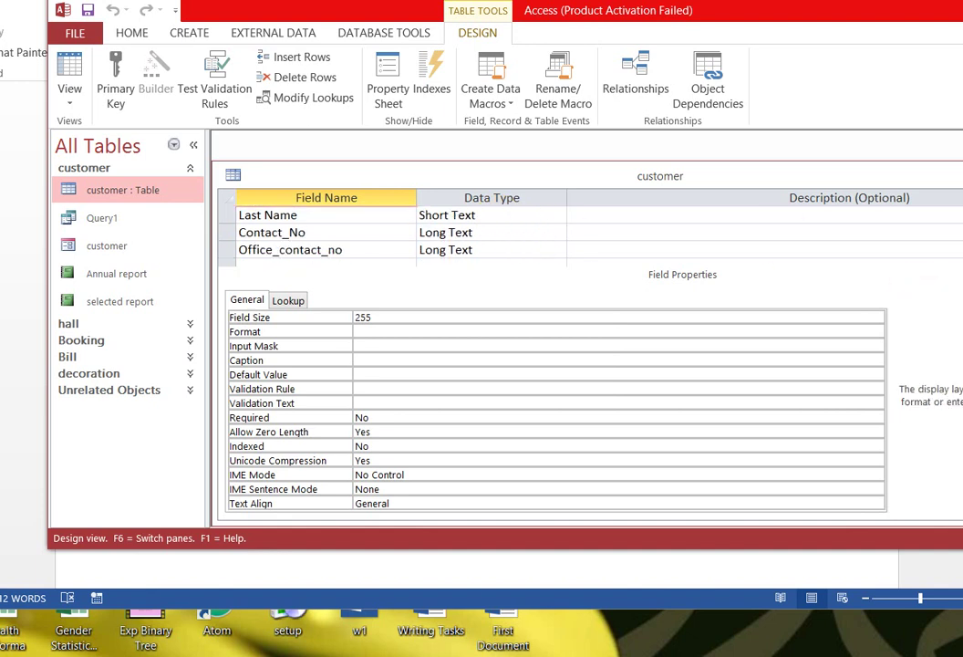
left_click(335, 250)
left_click(452, 253)
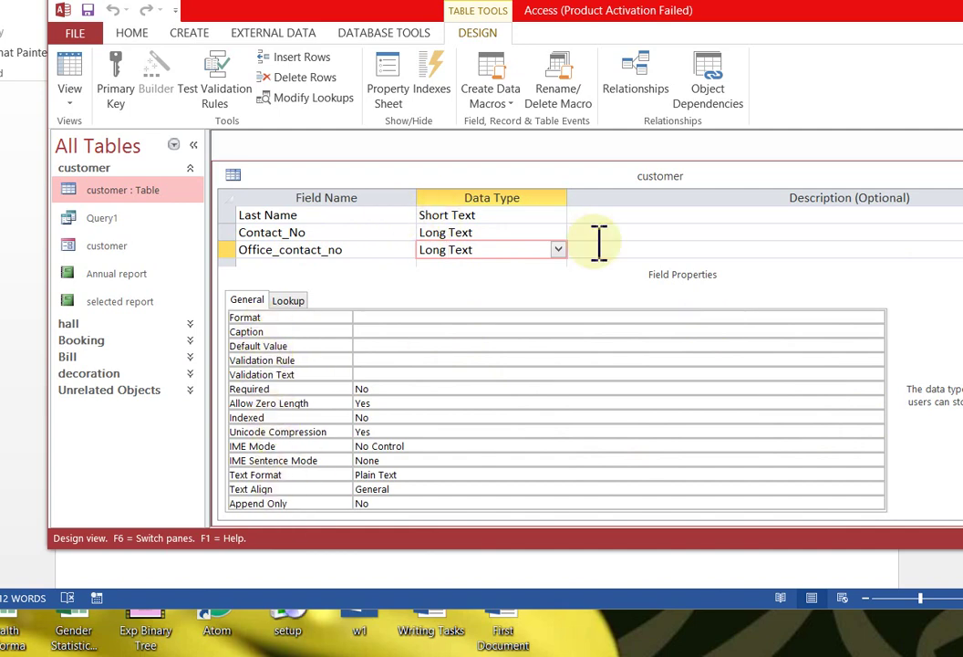
left_click(262, 214)
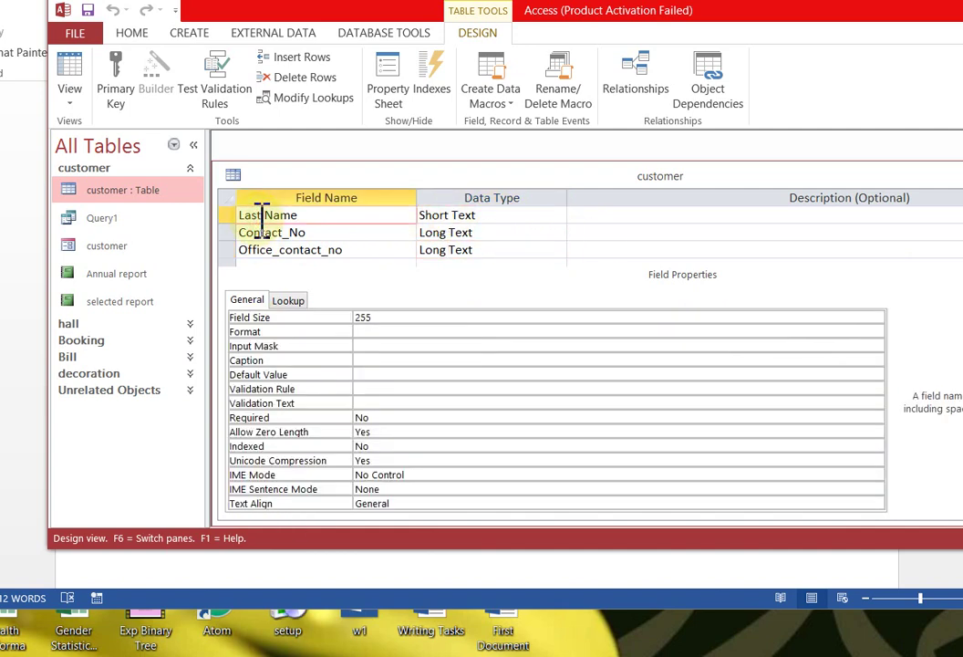
left_click(379, 345)
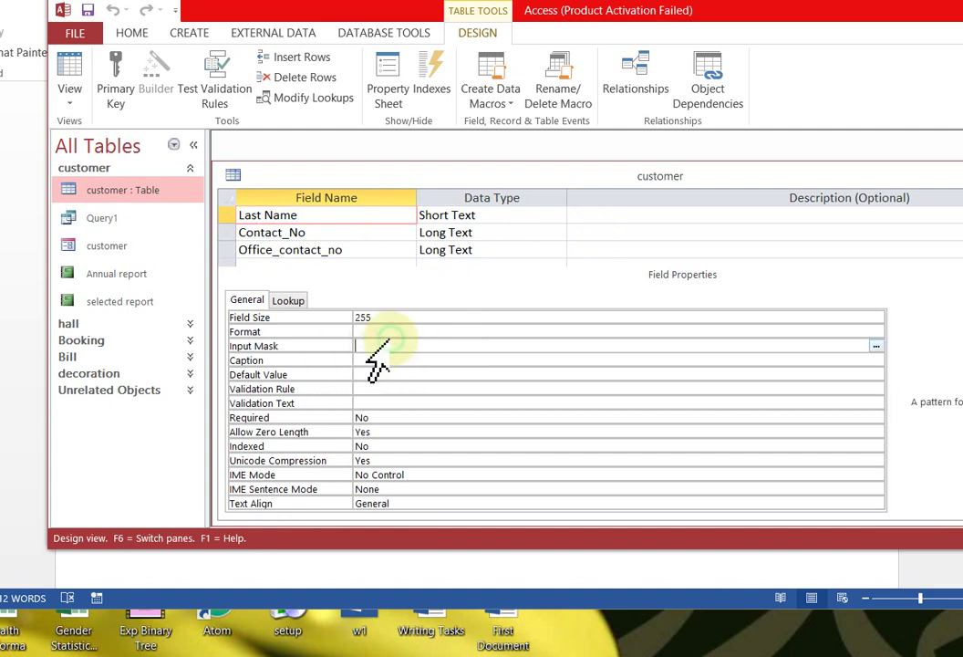
left_click(876, 346)
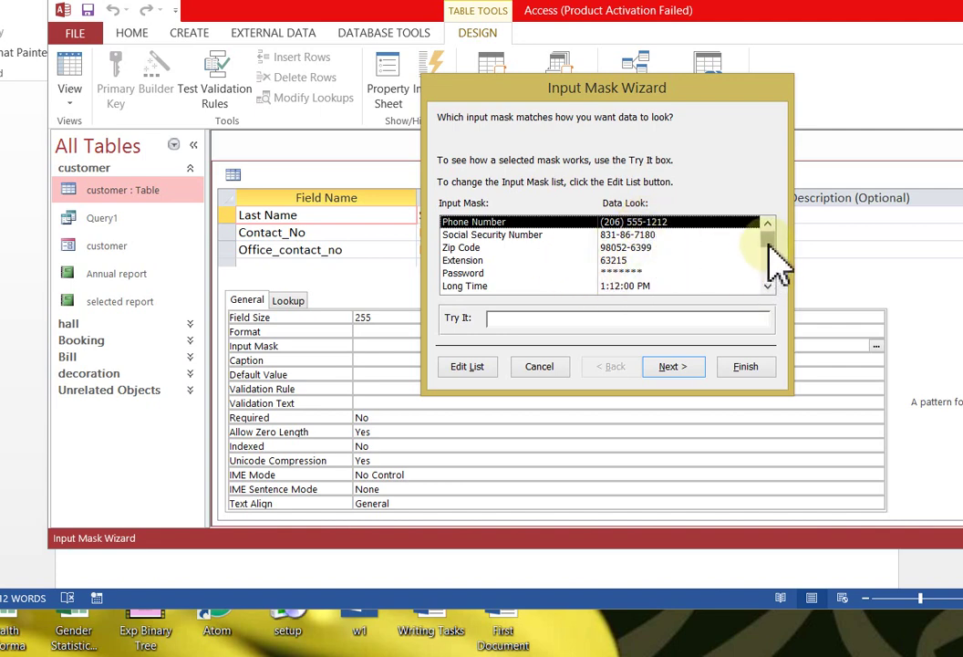
- Look through the predefined masks in the wizard, including Password, Extension and Zip Code, and select the Phone Number mask
left_click_drag(768, 243, 778, 295)
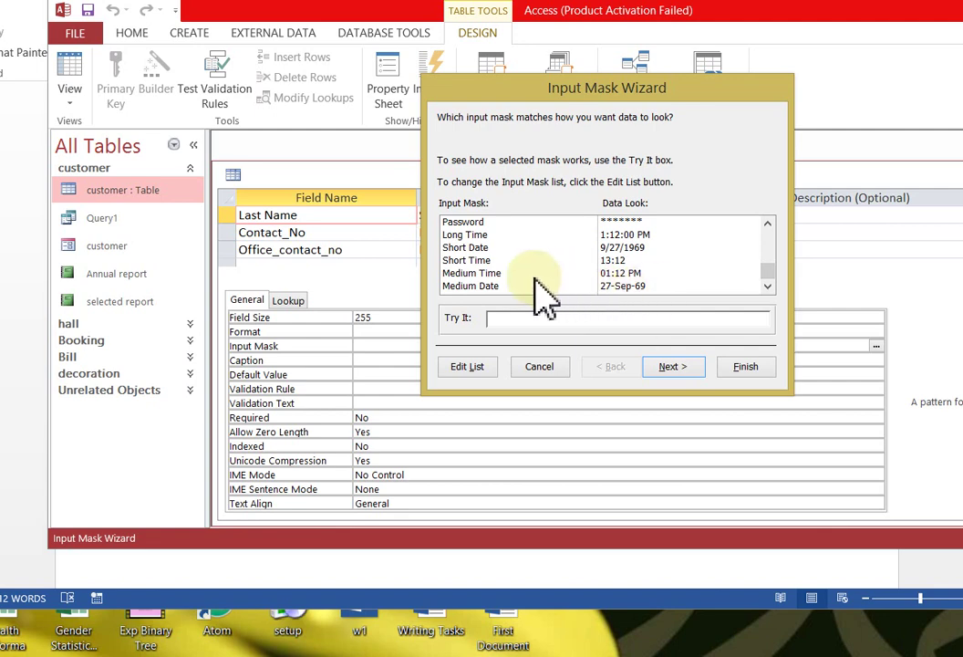
left_click(635, 235)
left_click(626, 222)
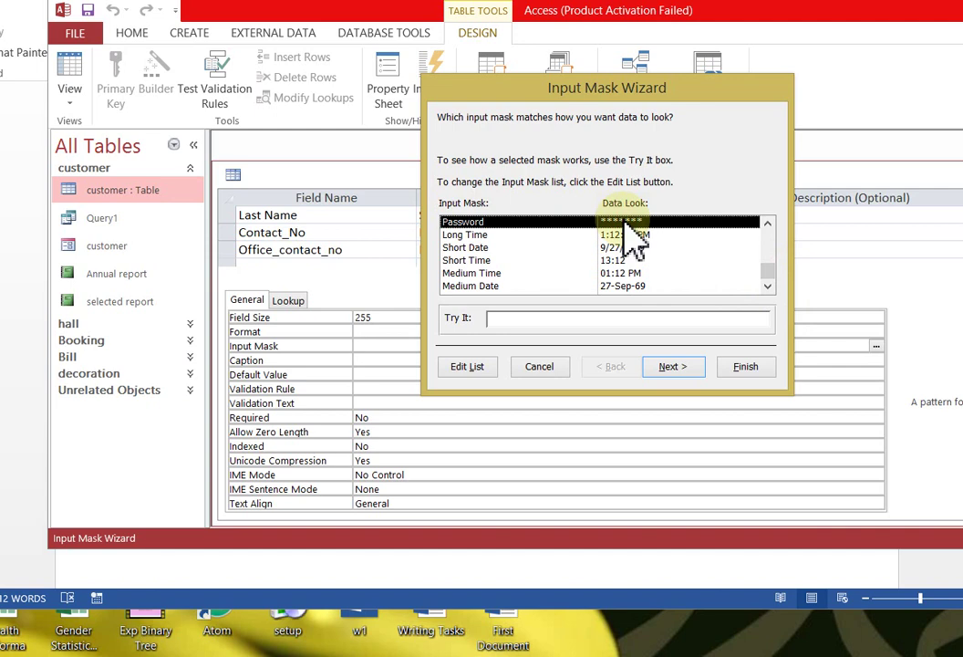
left_click(768, 242)
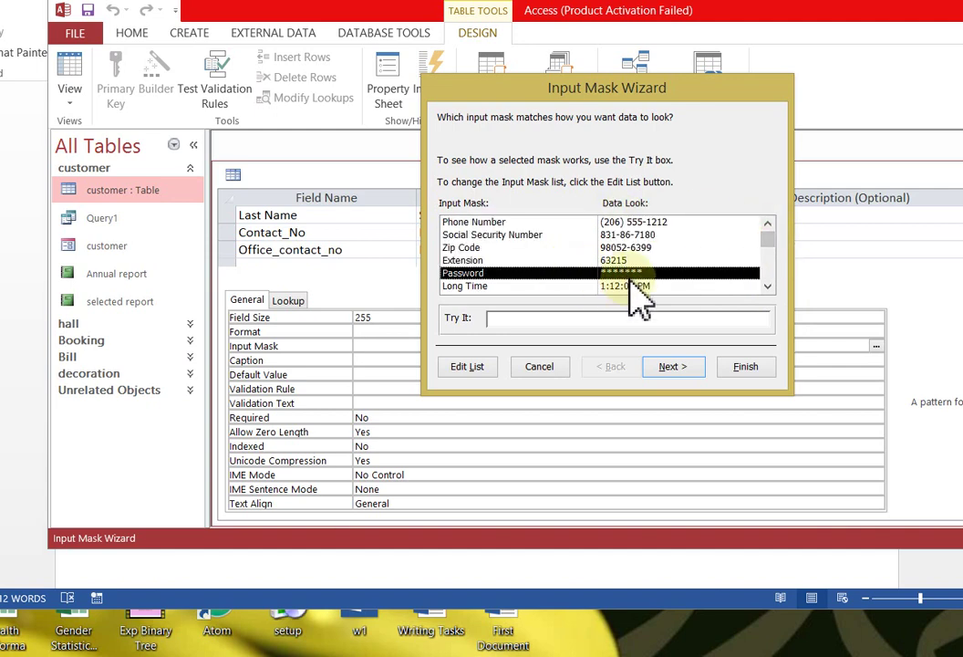
left_click(613, 261)
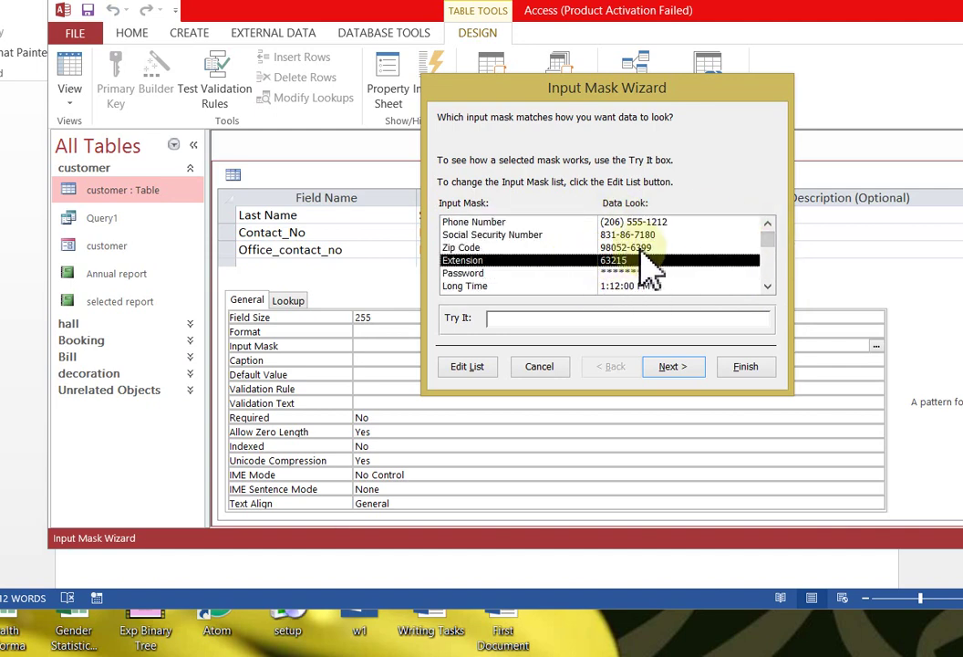
left_click(645, 247)
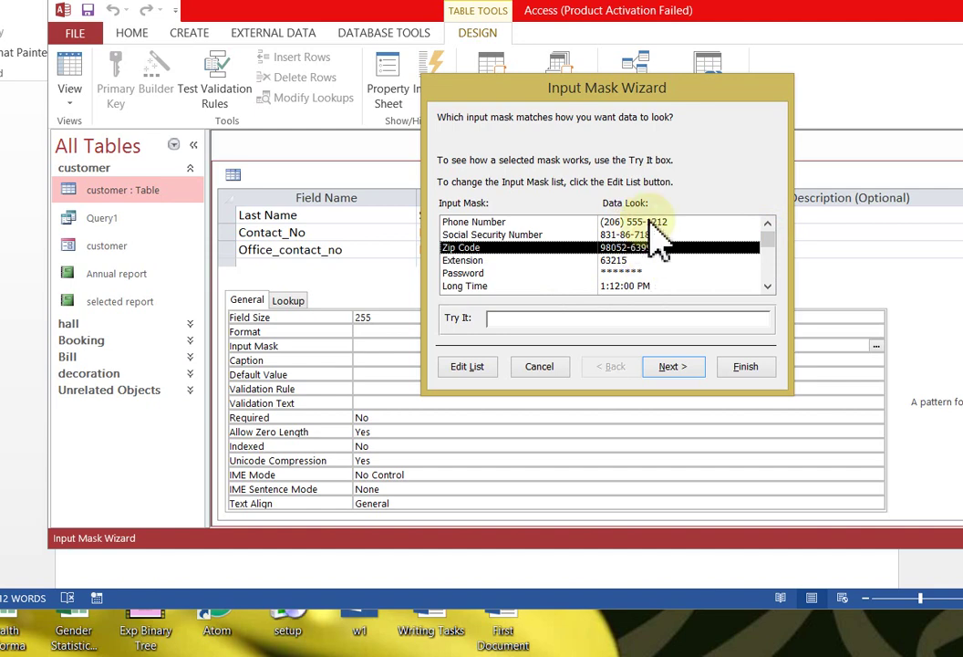
left_click(652, 223)
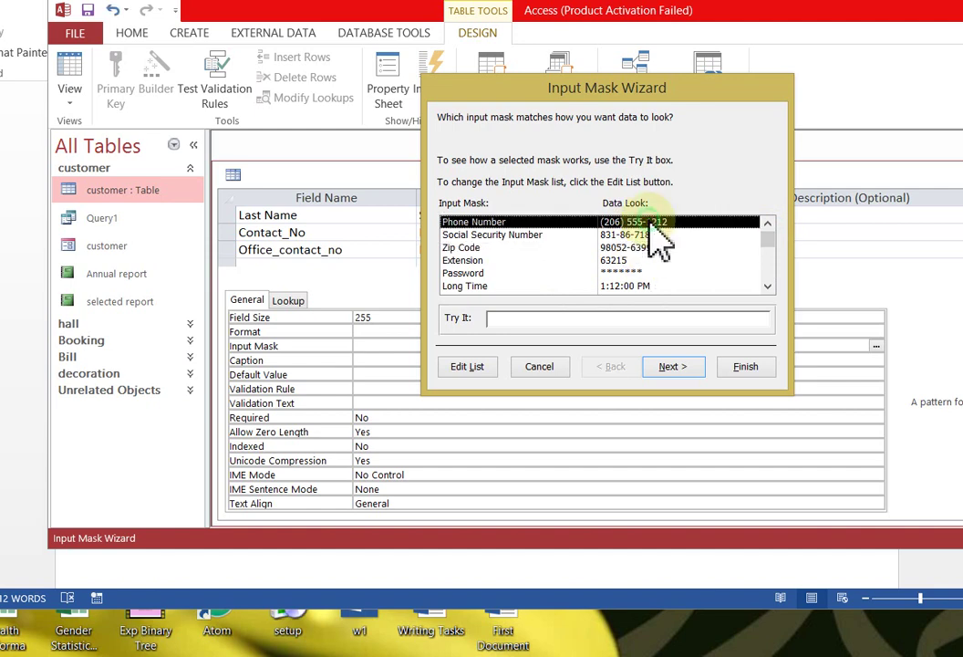
- Replace the Phone Number mask's pattern with the custom input mask 99;00;00>LL
left_click(689, 367)
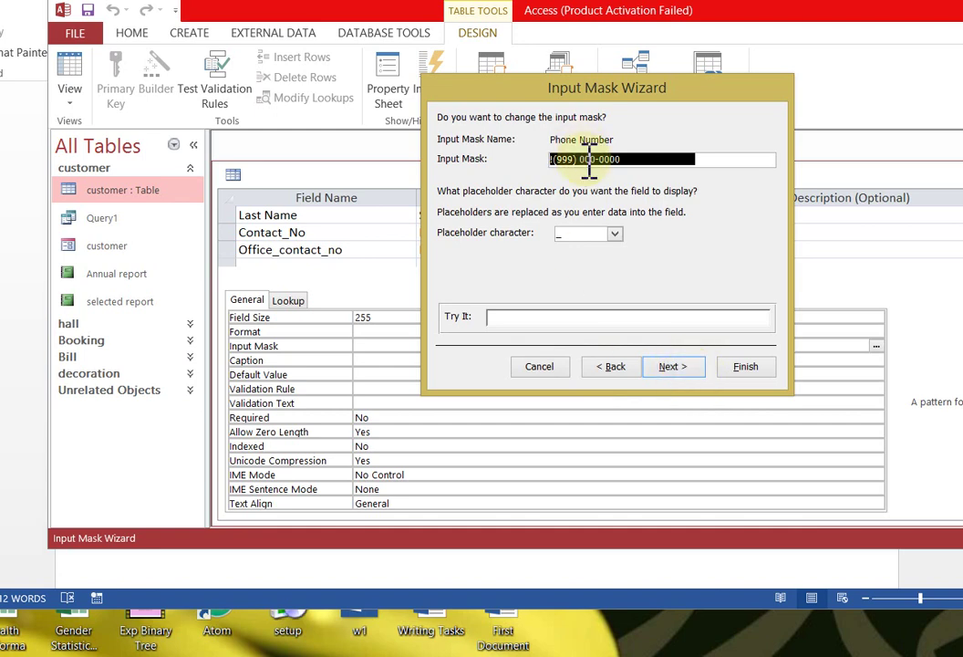
left_click(581, 159)
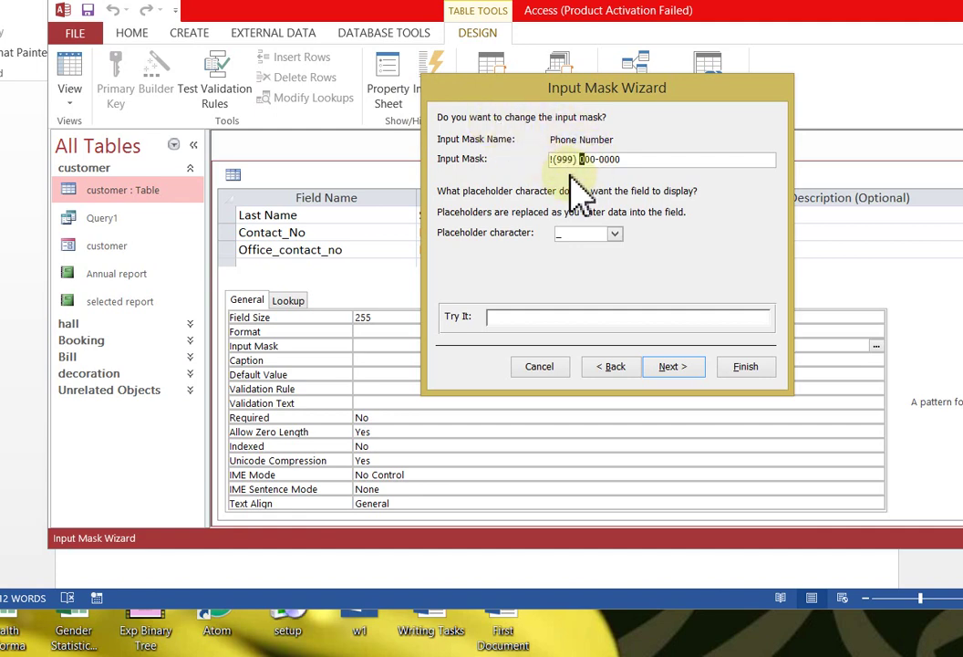
left_click(634, 157)
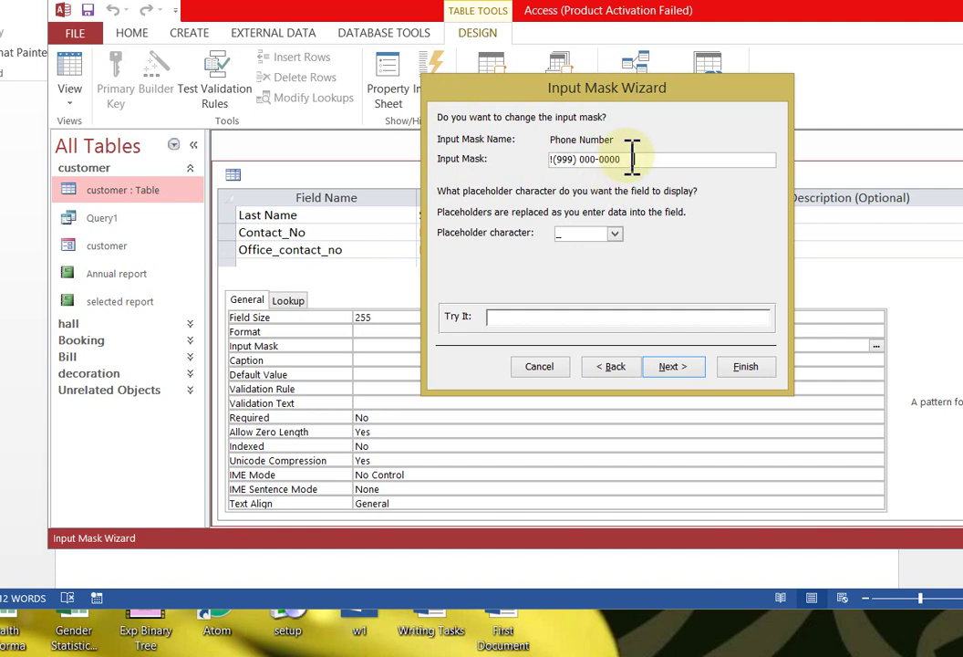
left_click_drag(633, 159, 546, 160)
type("99;00;00>LL")
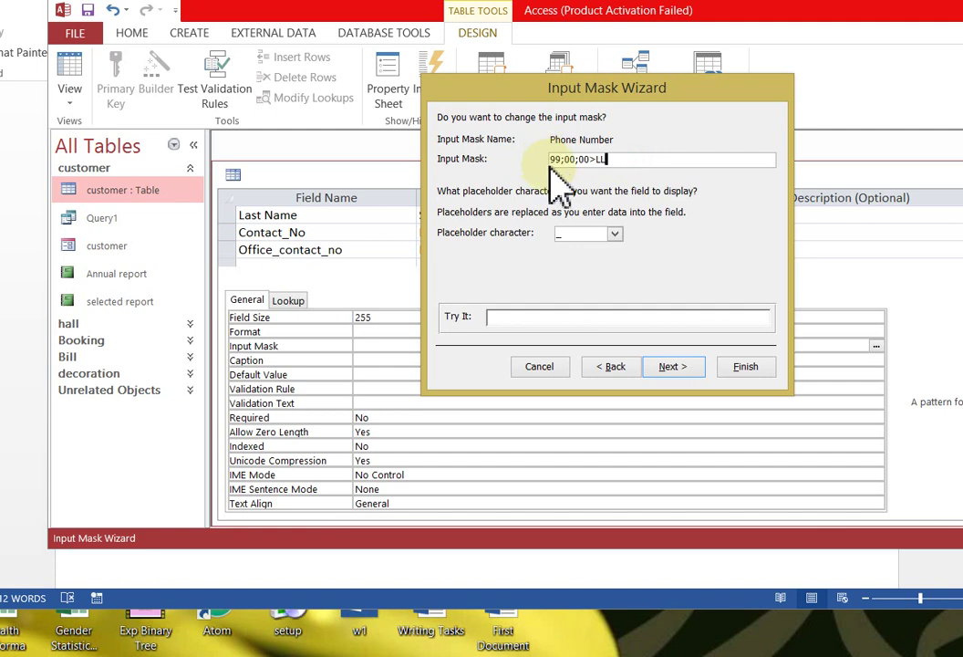
- Set the mask's placeholder character to # and continue to the data storage options
left_click(615, 234)
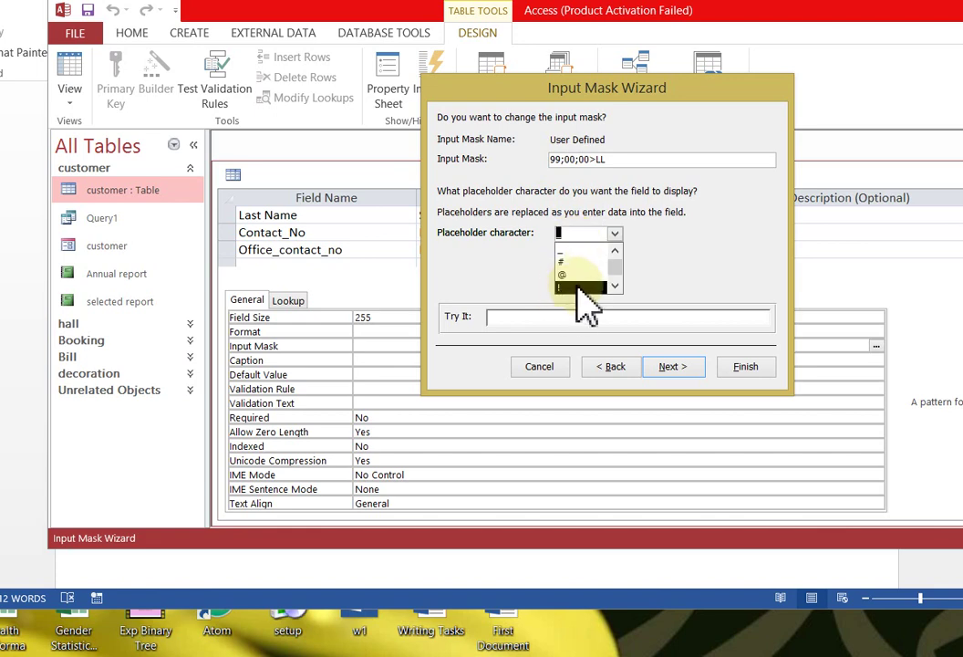
left_click(570, 263)
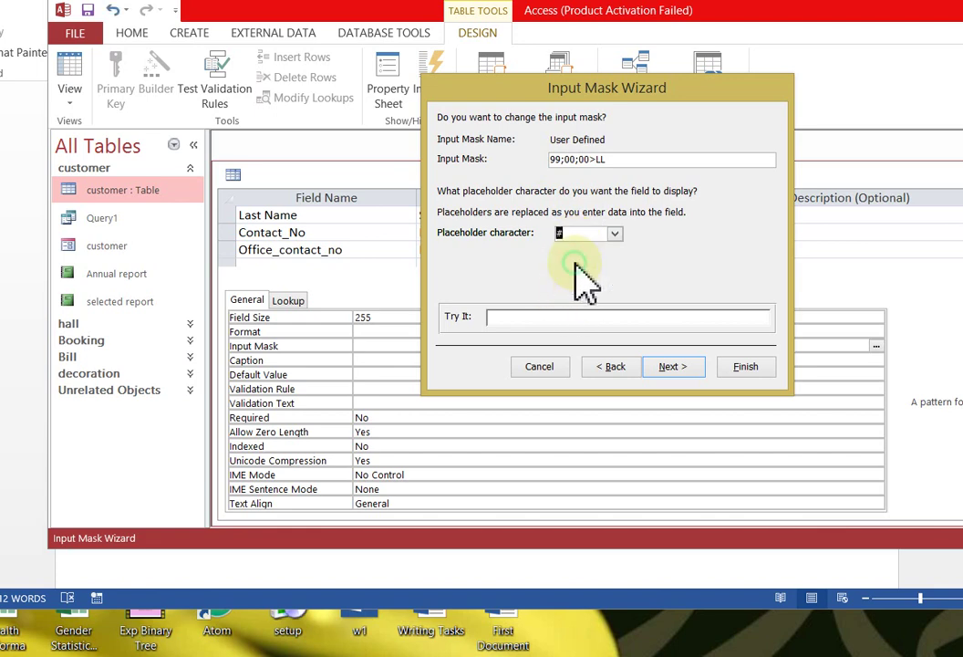
left_click(686, 370)
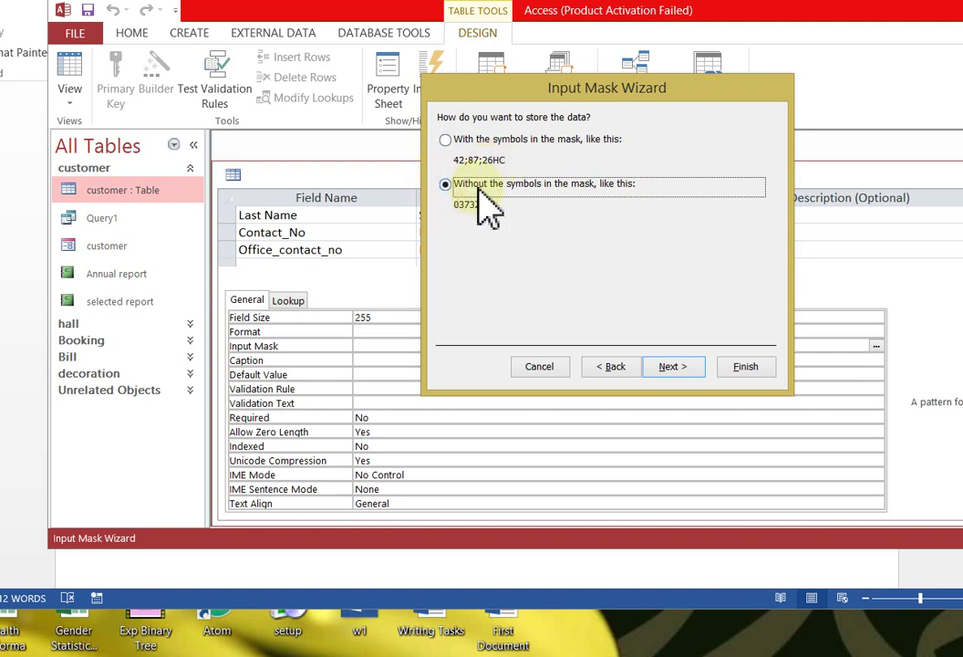
- Change the input mask to 99-00-00>LL and finish the wizard, storing the data with the symbols in the mask
left_click(611, 367)
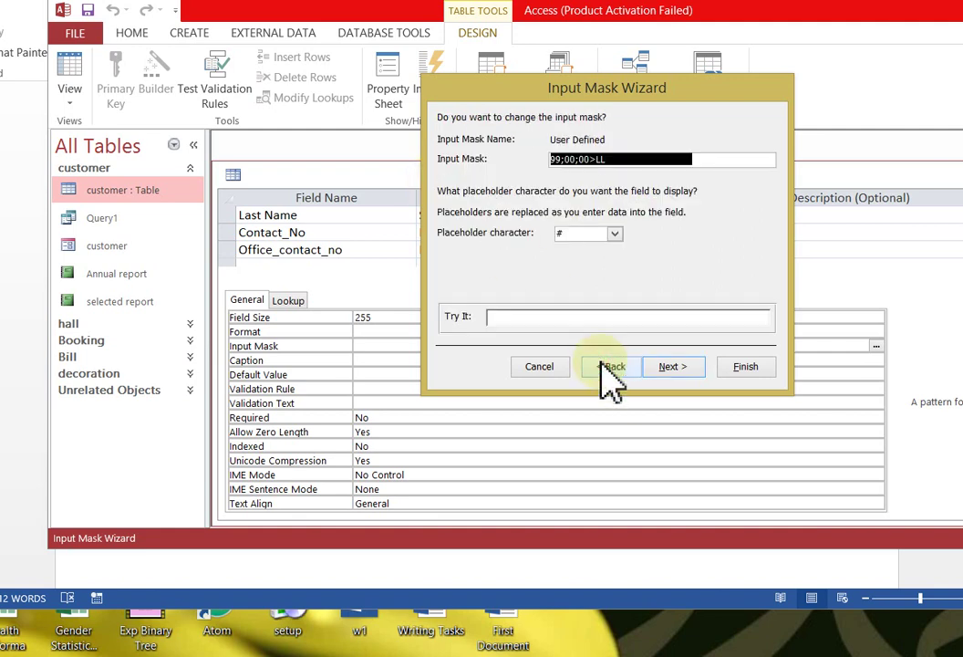
left_click(564, 161)
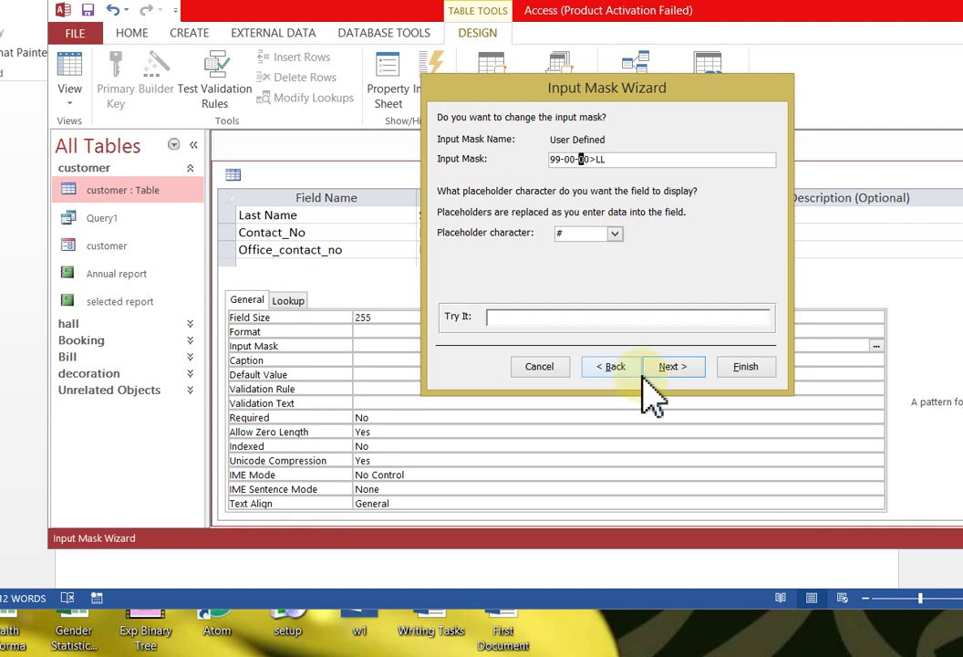
left_click(672, 368)
left_click(447, 139)
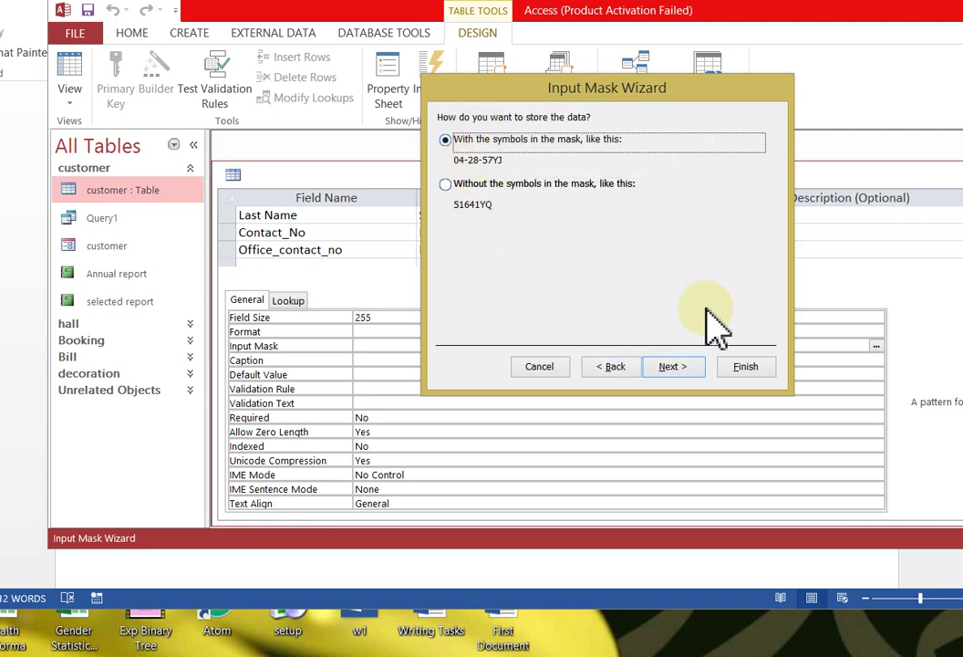
left_click(674, 368)
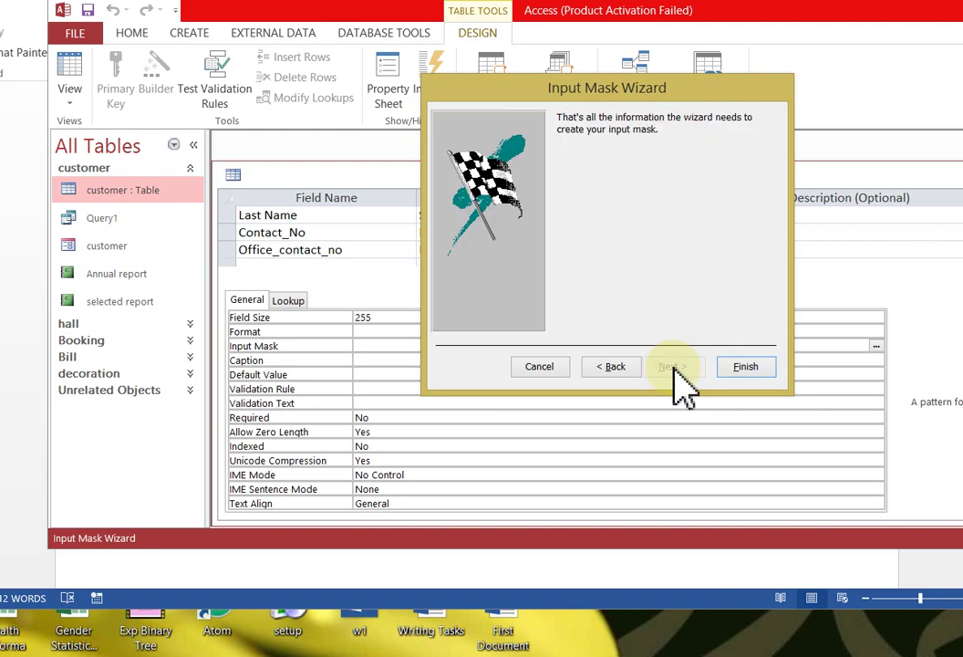
left_click(743, 367)
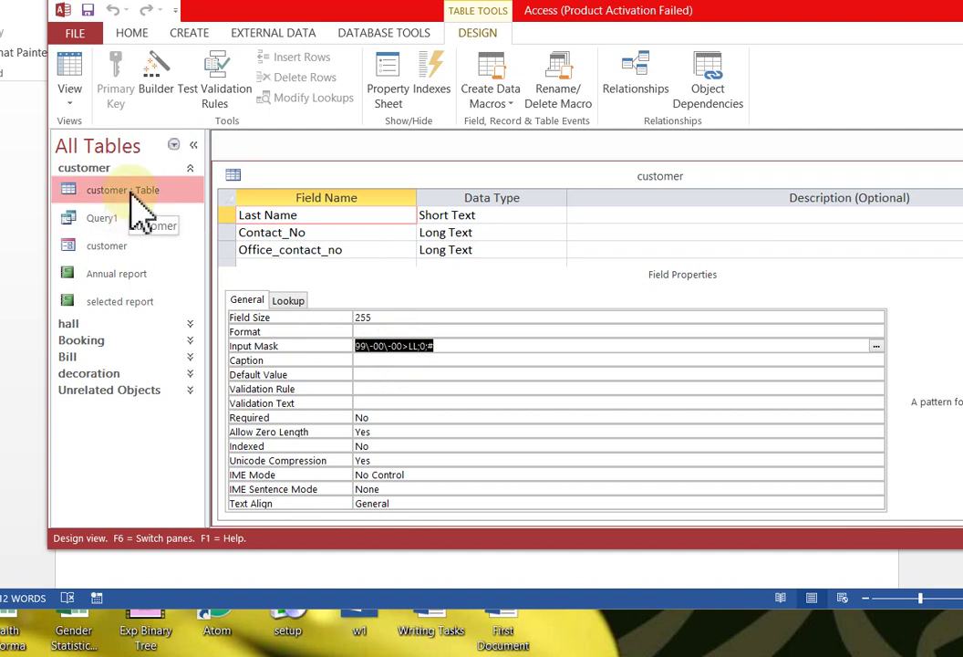
- Save the customer table's design and switch the table to Datasheet View
left_click(89, 9)
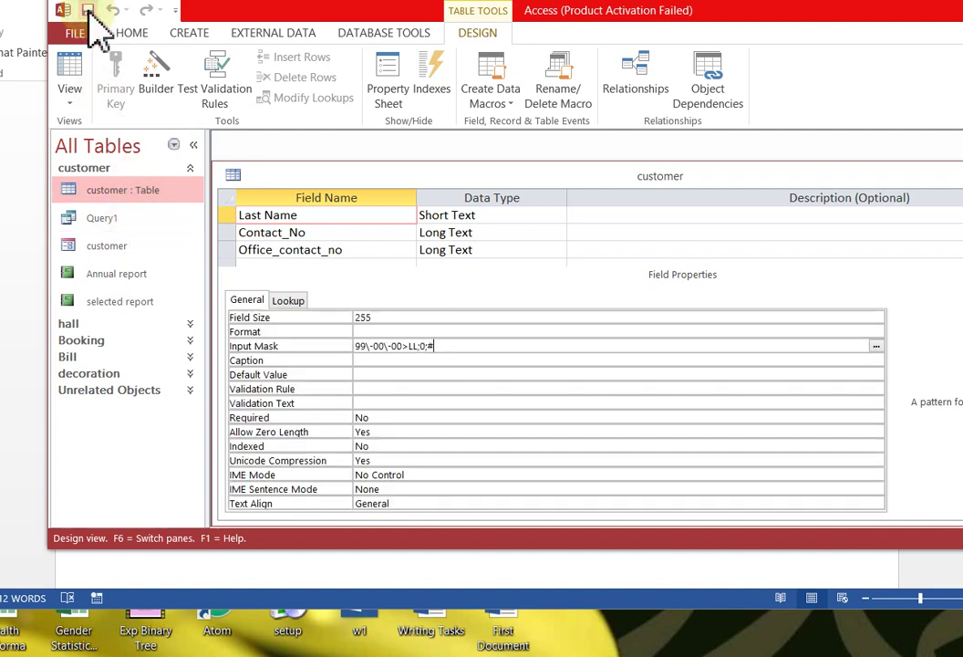
left_click(72, 80)
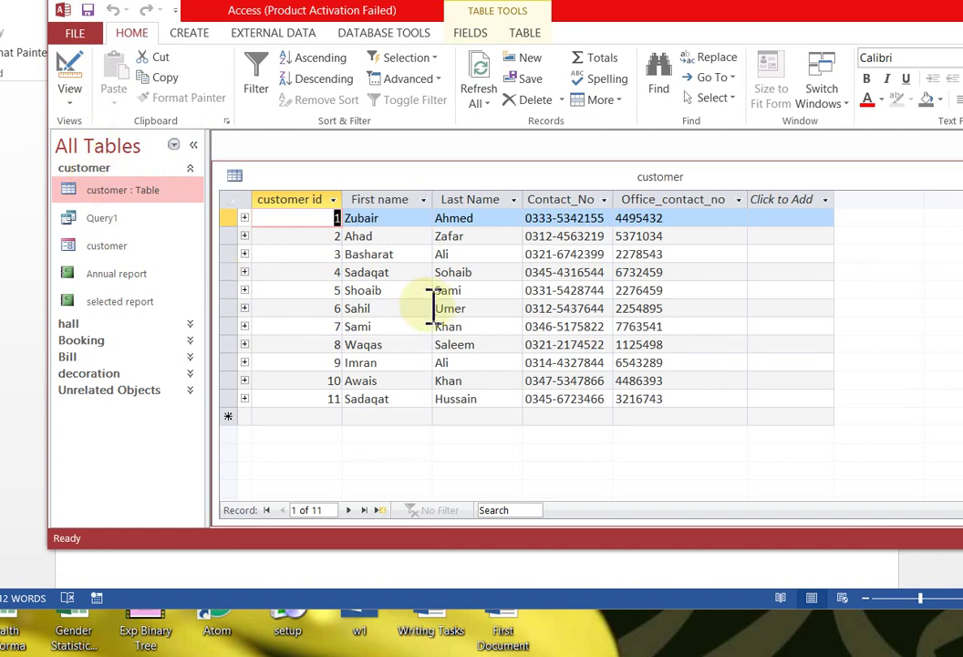
left_click(481, 224)
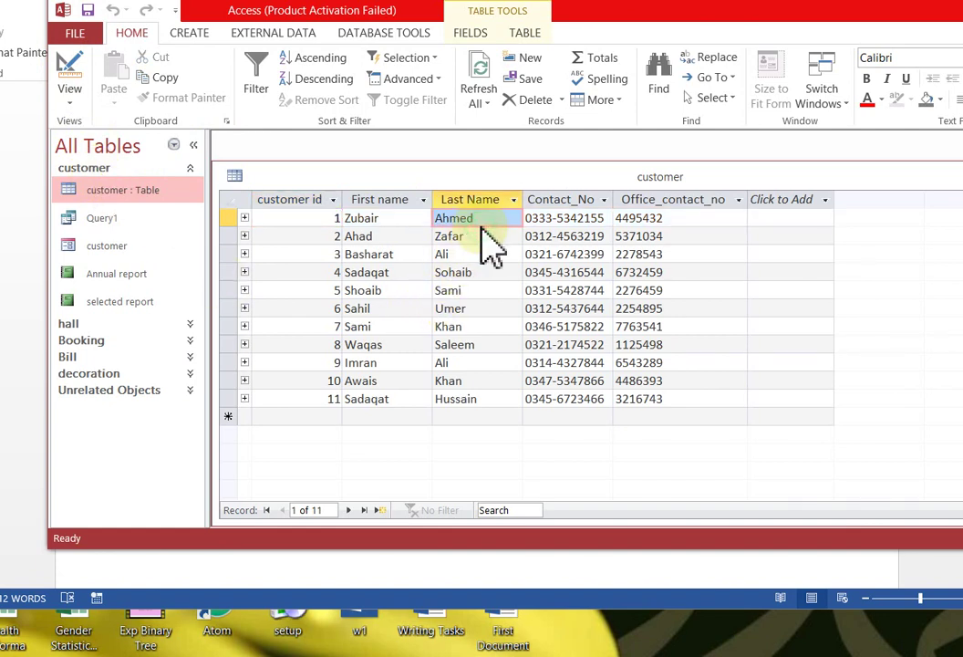
- Display the input mask in the new record's Last Name cell and widen the Last Name column slightly
left_click(476, 417)
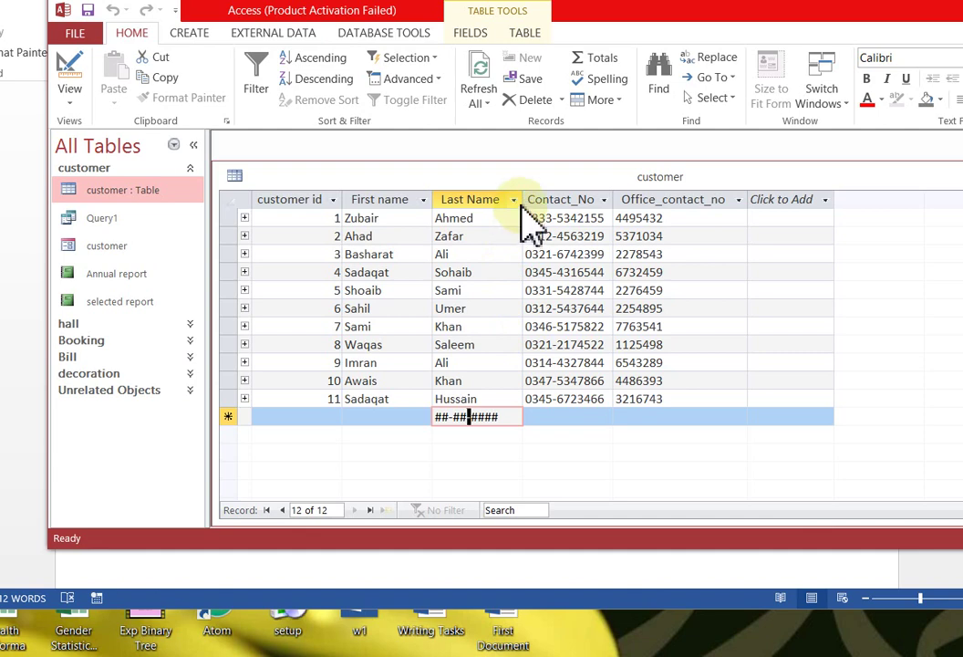
left_click_drag(523, 199, 547, 199)
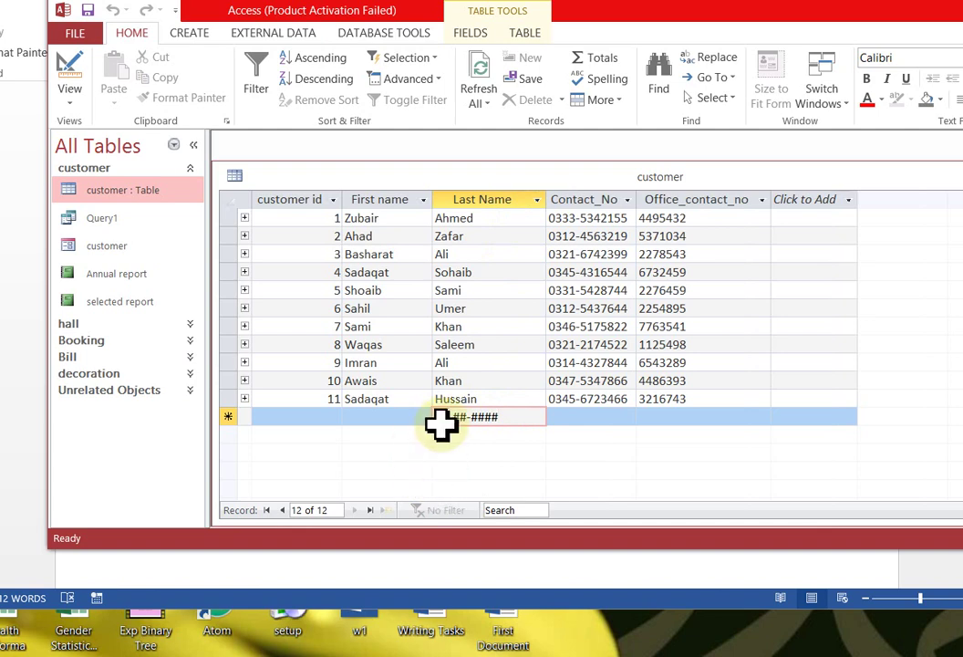
left_click(509, 402)
- Try to enter 25-2#-25HG as the Last Name value of the new customer record
left_click(498, 417)
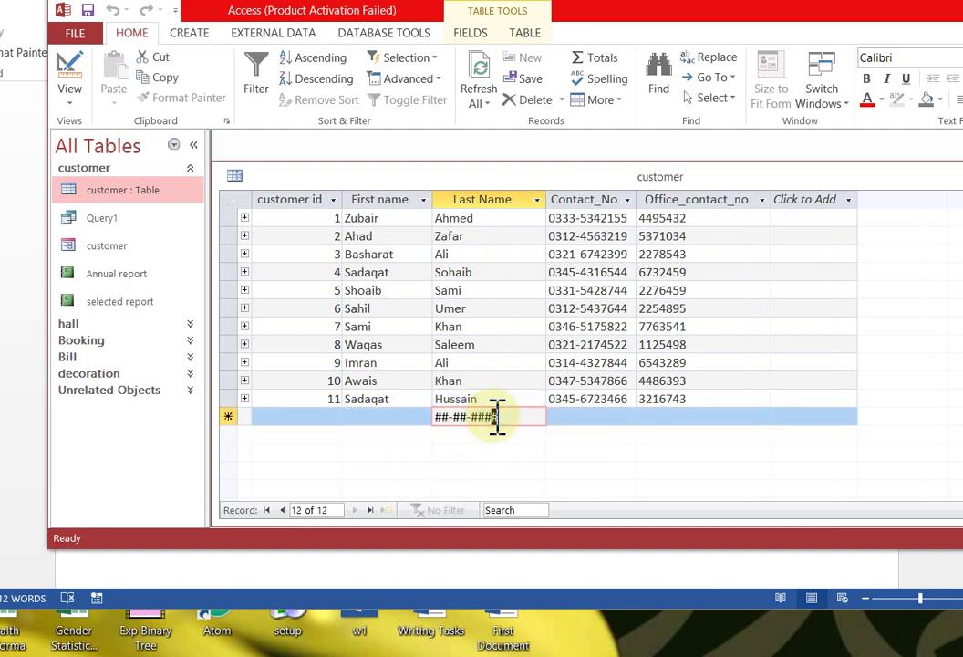
key("BackSpace")
key("BackSpace")
key("BackSpace")
key("BackSpace")
key("BackSpace")
key("BackSpace")
key("BackSpace")
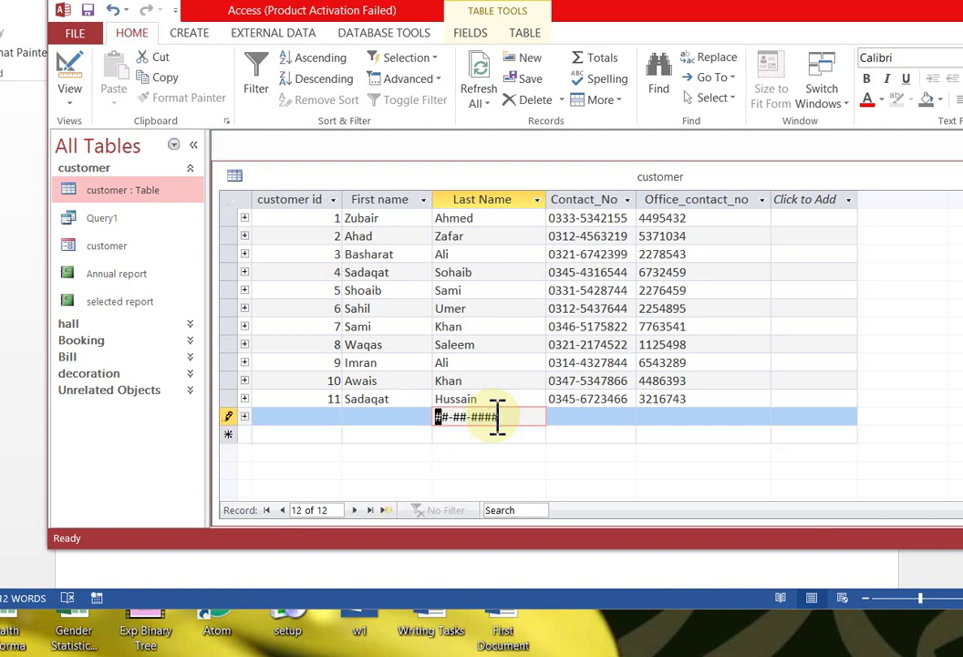
type("25-2#-25")
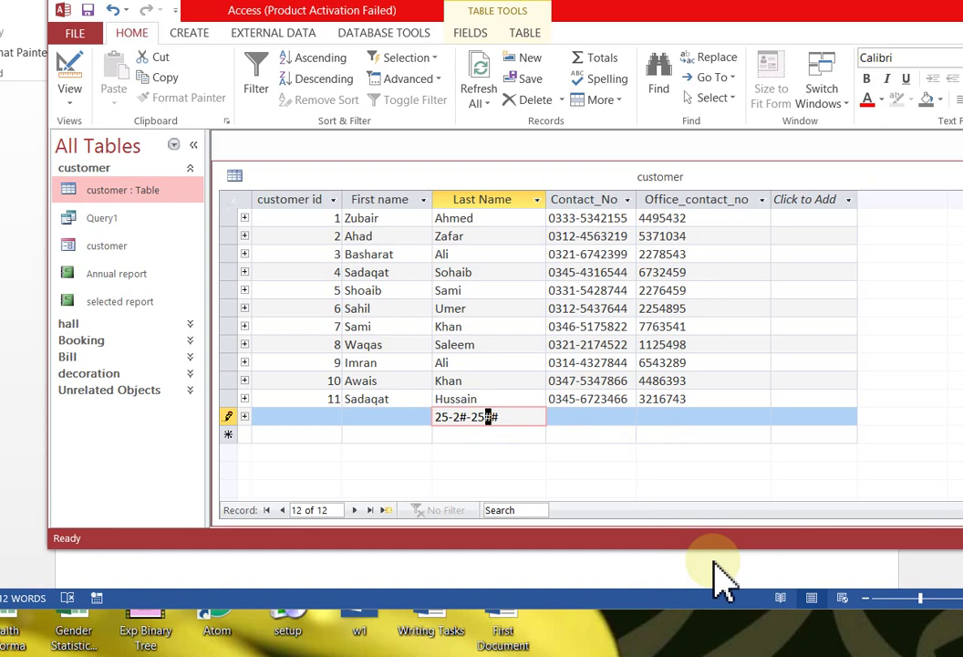
type("HG")
left_click(320, 427)
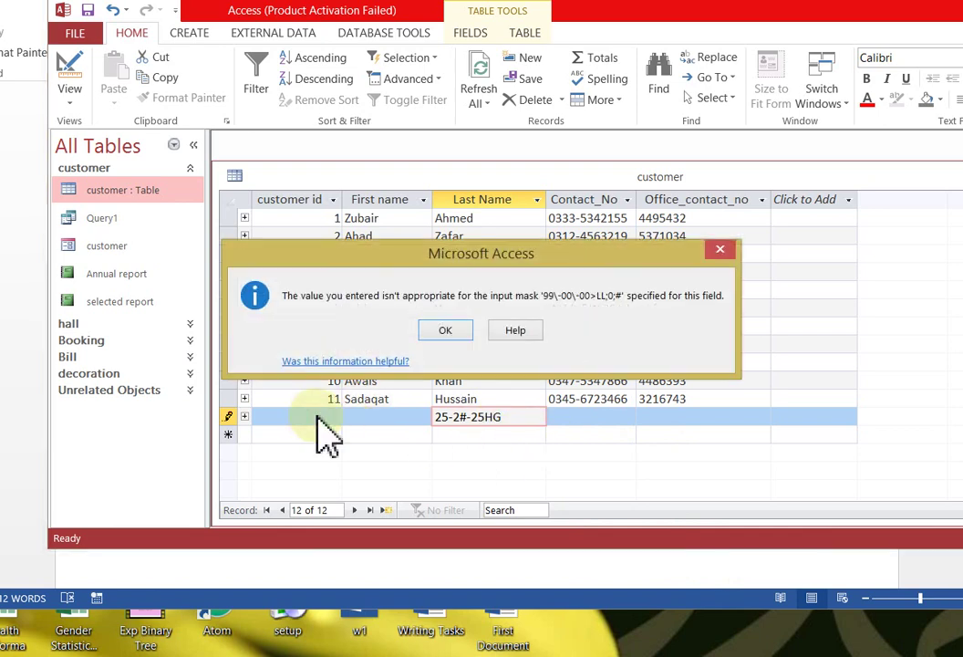
left_click(445, 333)
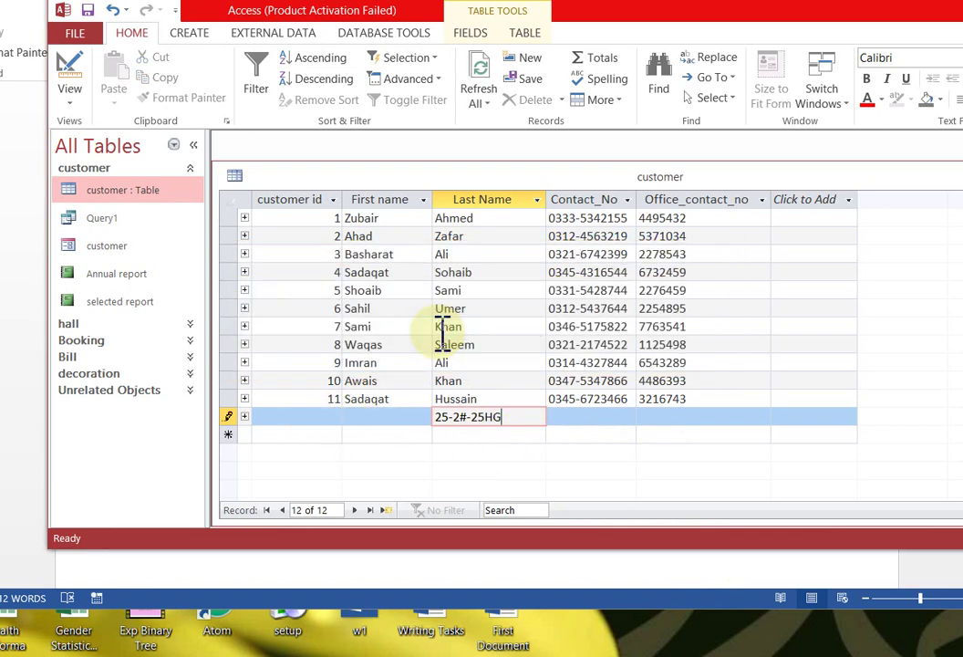
- Correct the new record's Last Name value to 25-20-25HG and commit the entry
left_click(470, 418)
type("0")
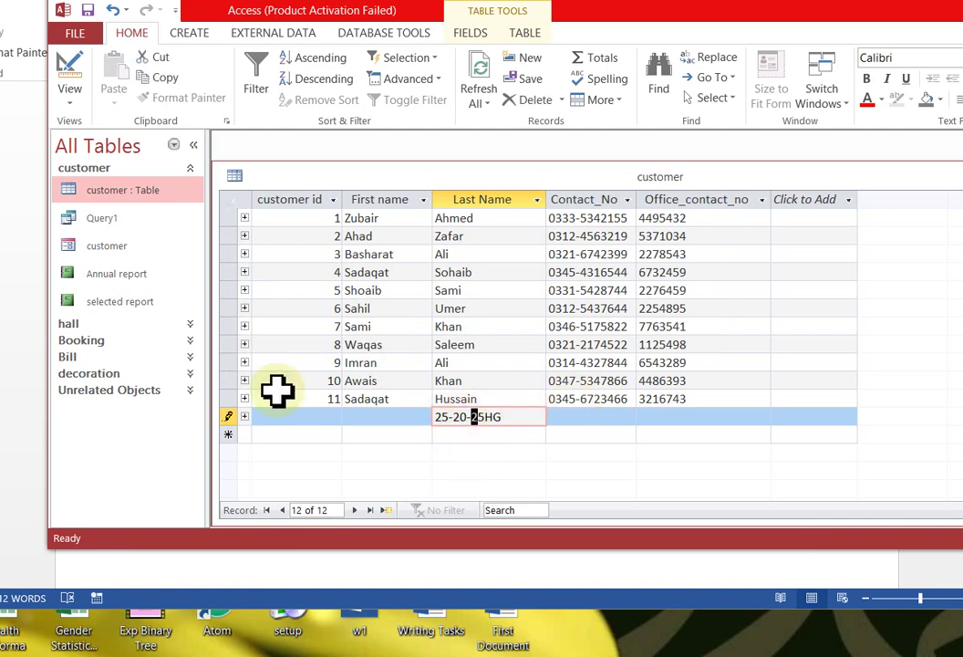
left_click(336, 419)
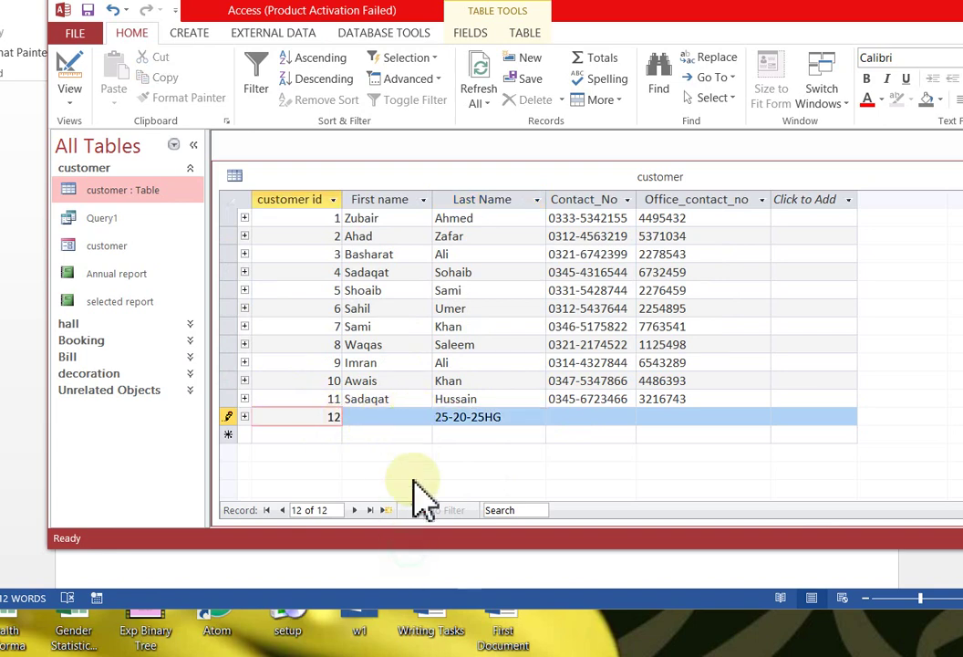
left_click(573, 416)
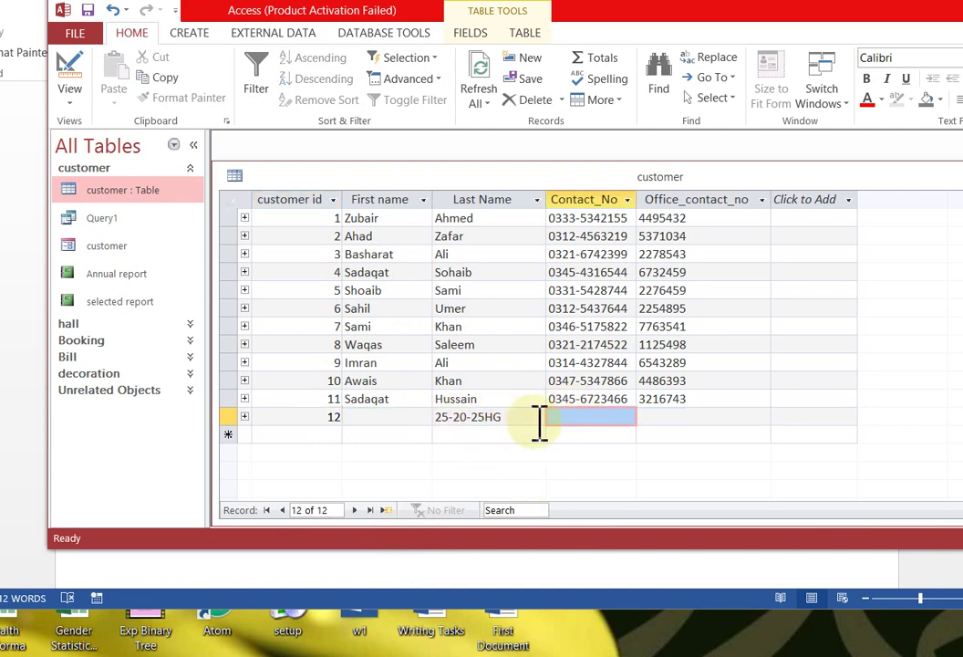
left_click(440, 416)
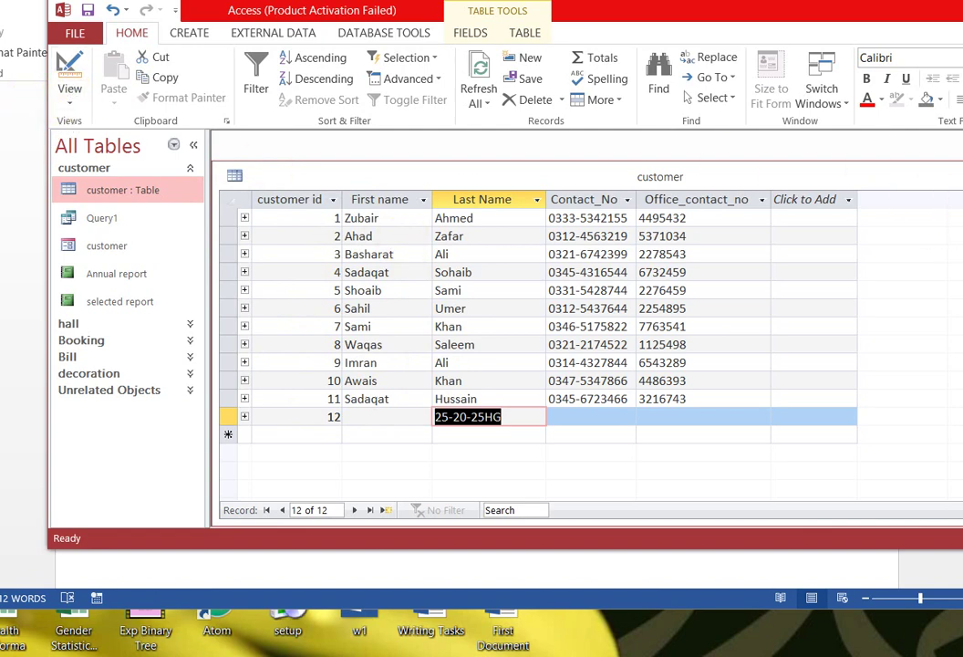
- Close the customer table without saving its layout changes
left_click(962, 175)
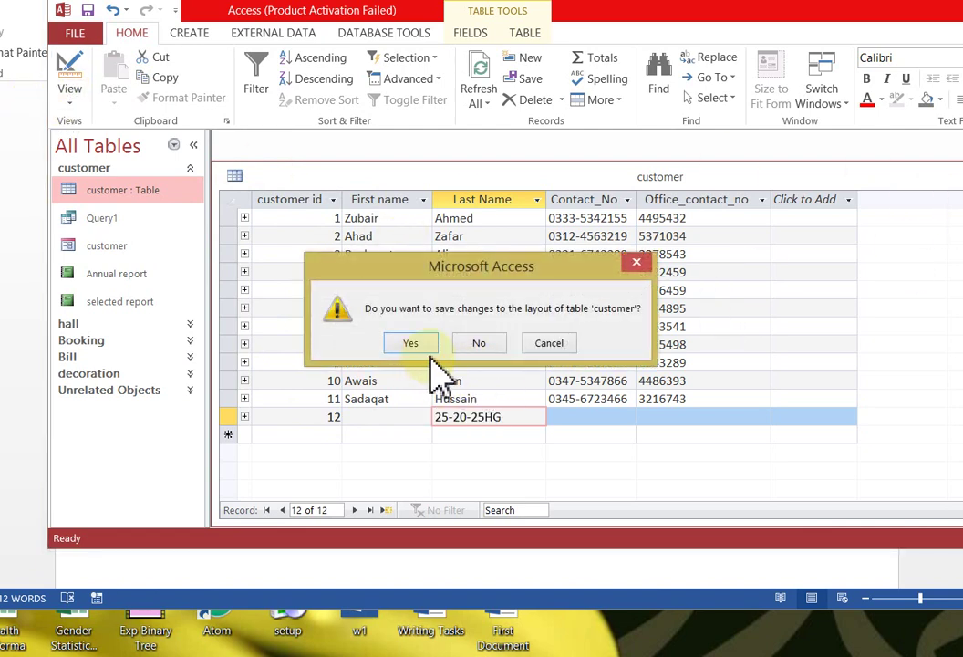
left_click(488, 343)
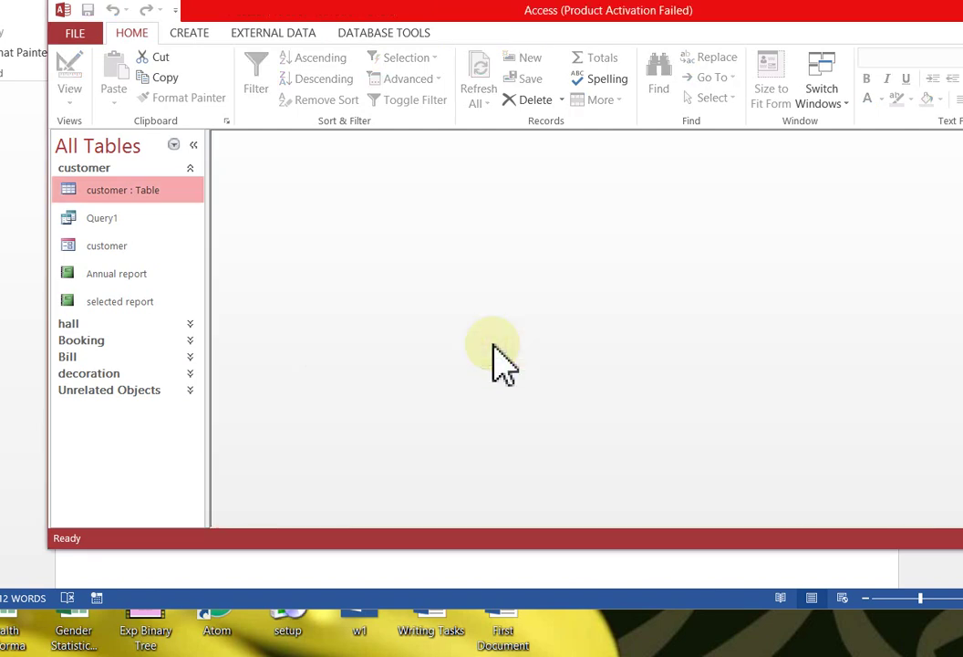
left_click(430, 270)
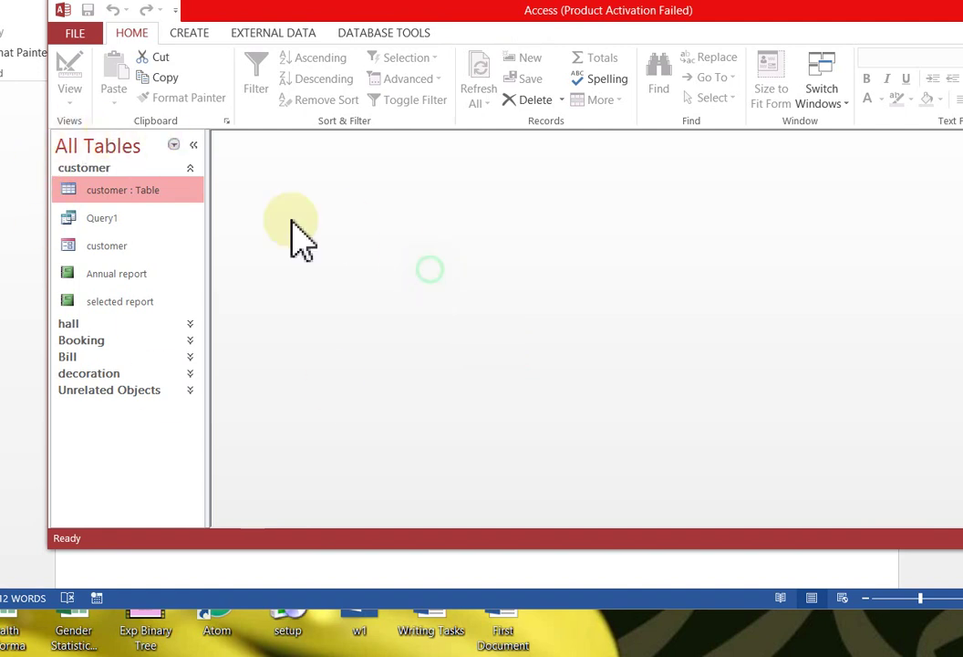
- Create a new blank table and keep it in Datasheet View
left_click(194, 38)
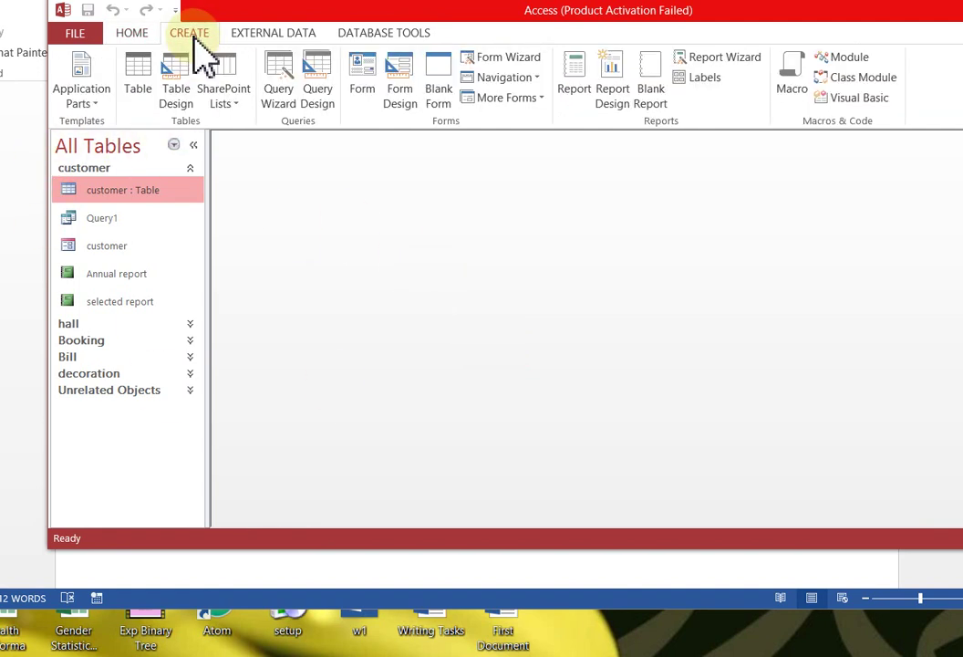
left_click(130, 89)
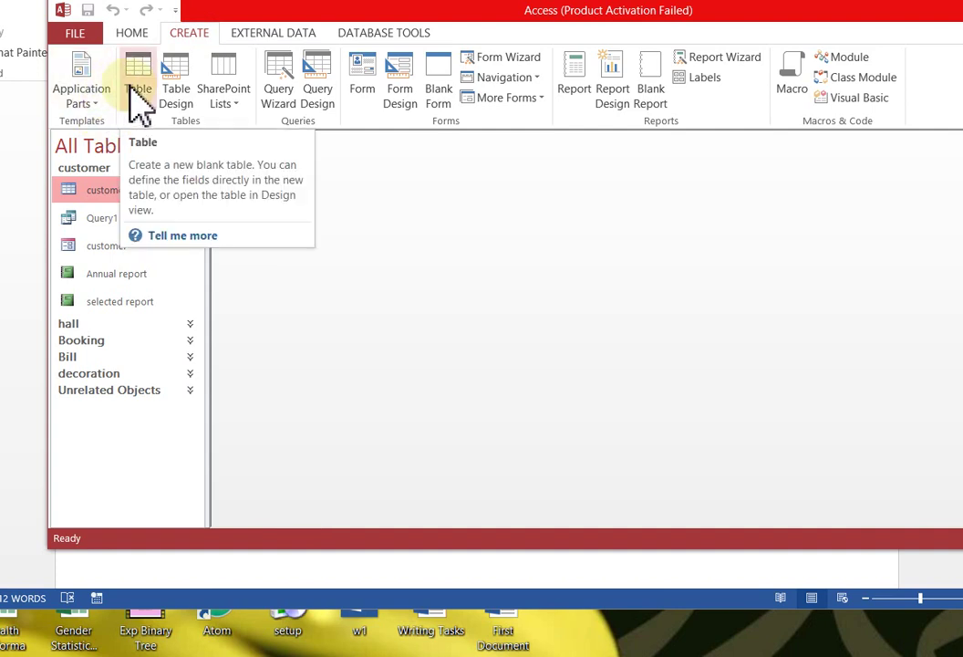
left_click(133, 91)
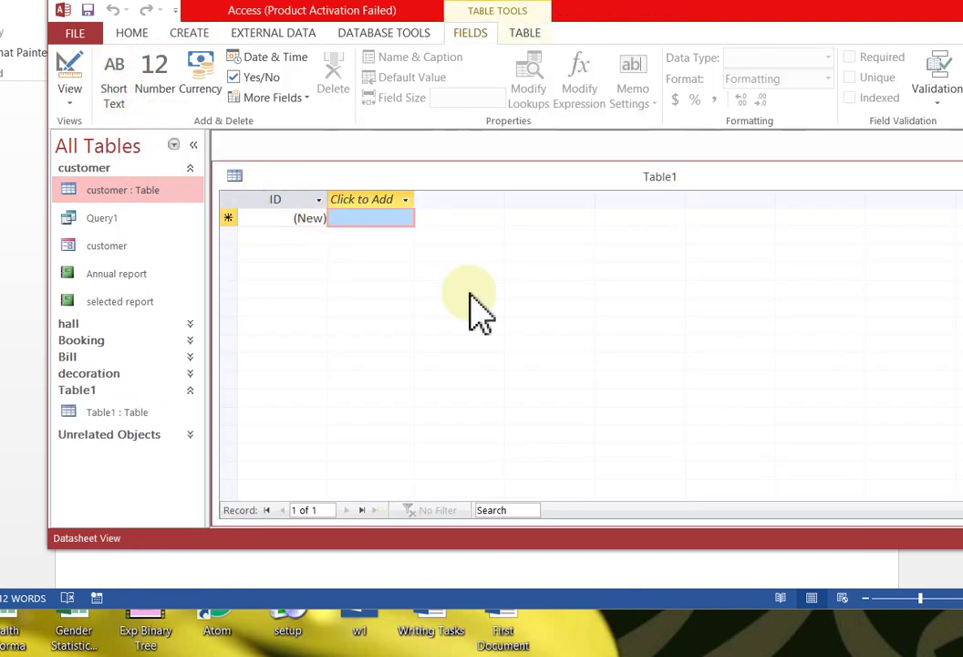
left_click(73, 104)
left_click(110, 134)
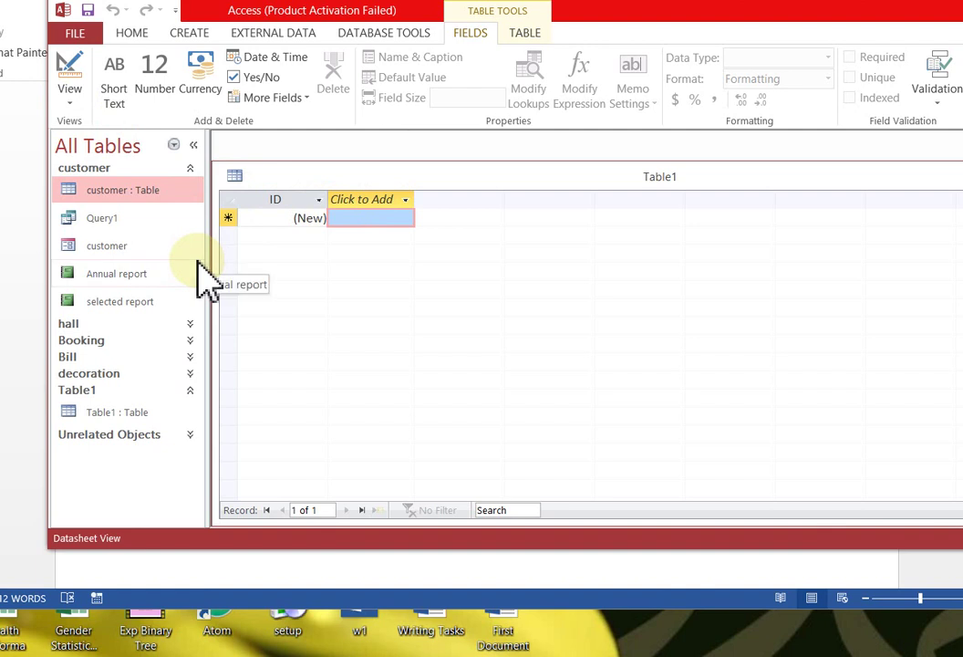
- Add a Short Text field and a Yes/No field after the ID field in the new table
left_click(292, 199)
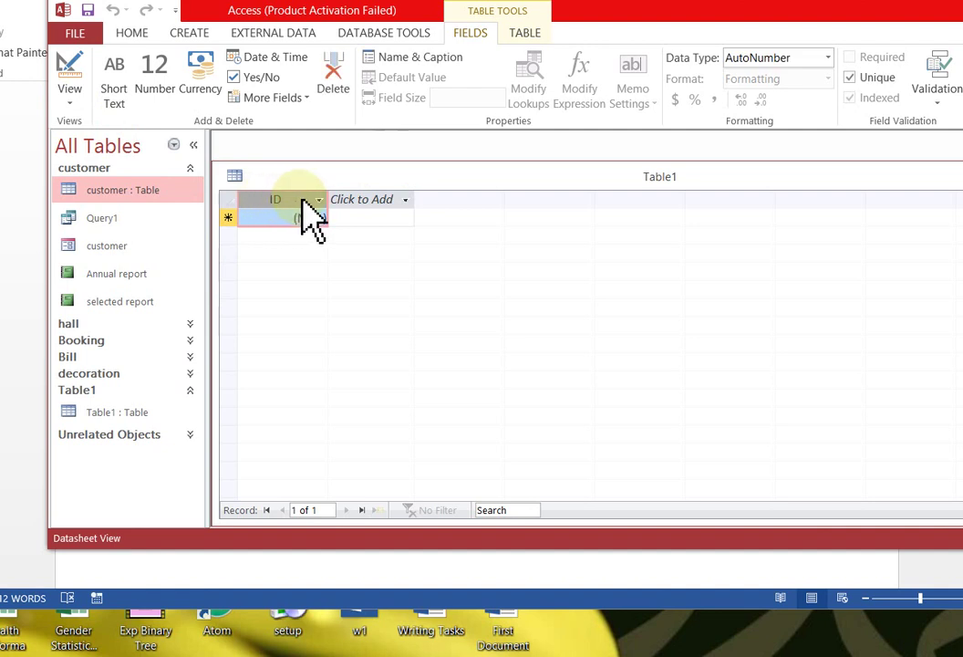
left_click(368, 199)
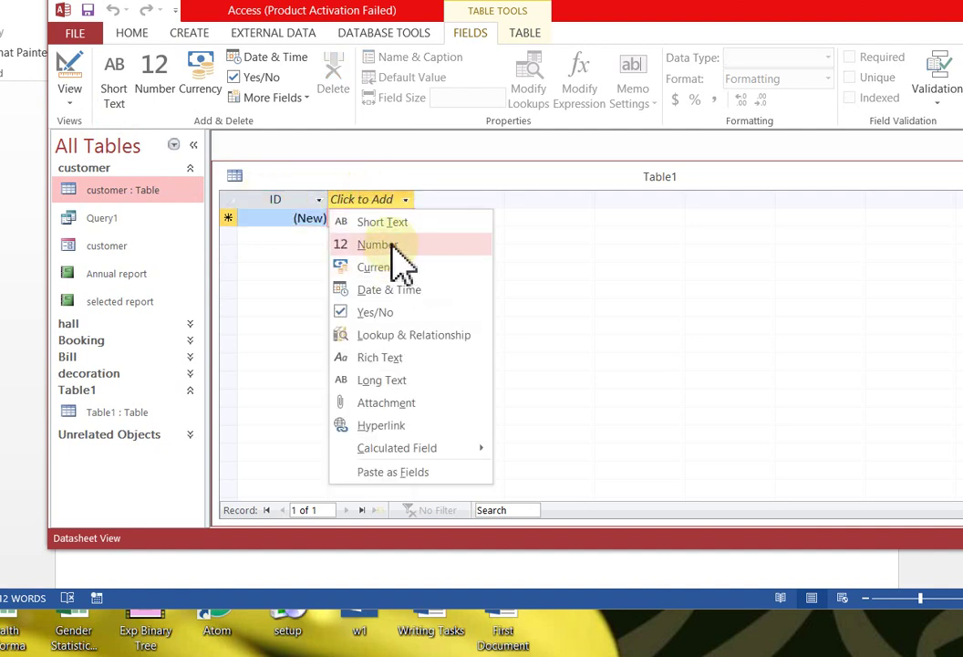
left_click(402, 223)
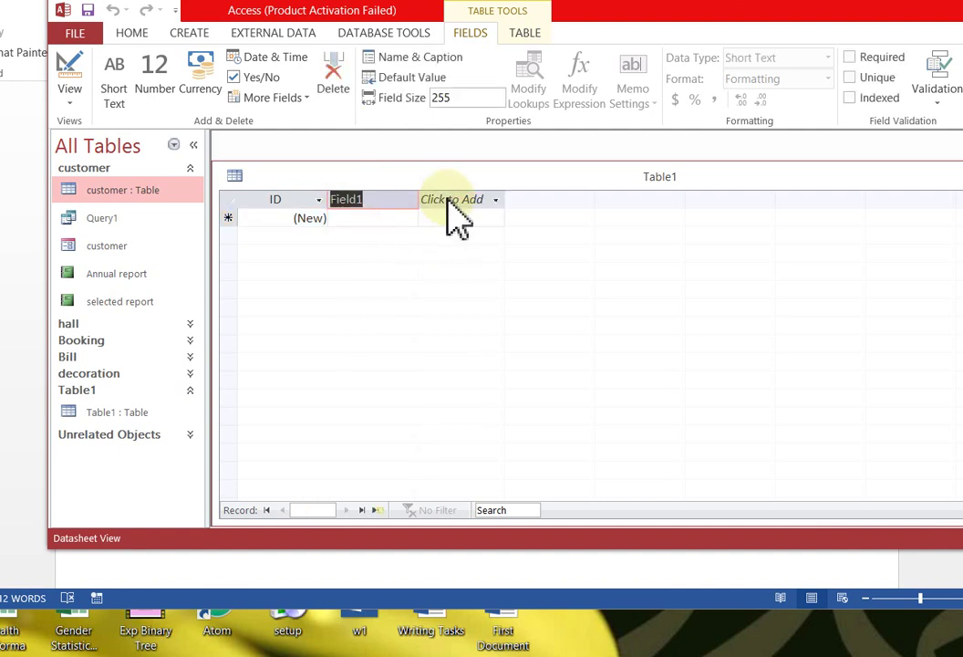
left_click(458, 199)
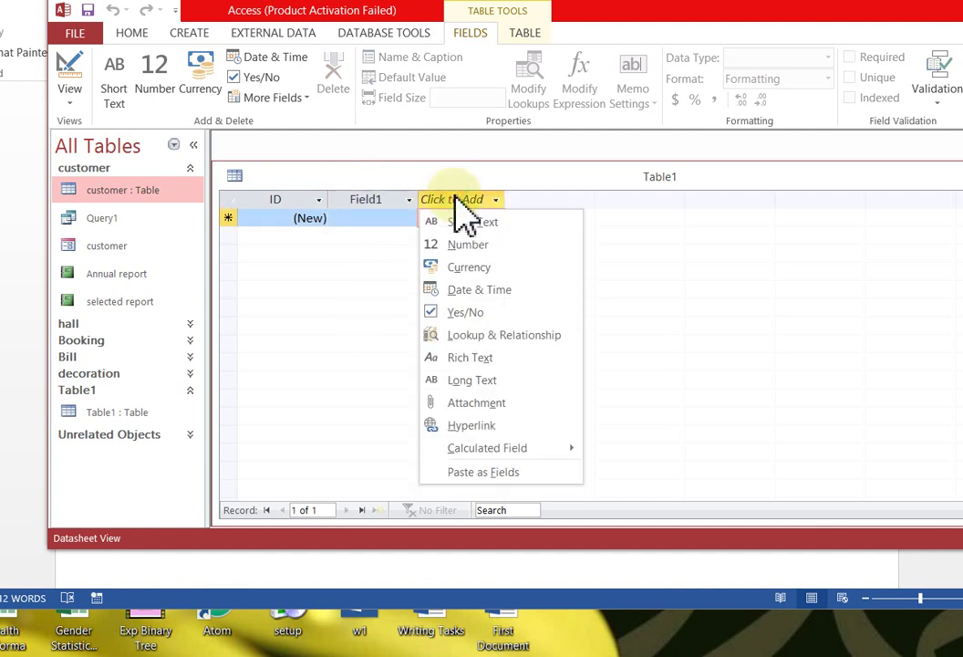
left_click(486, 314)
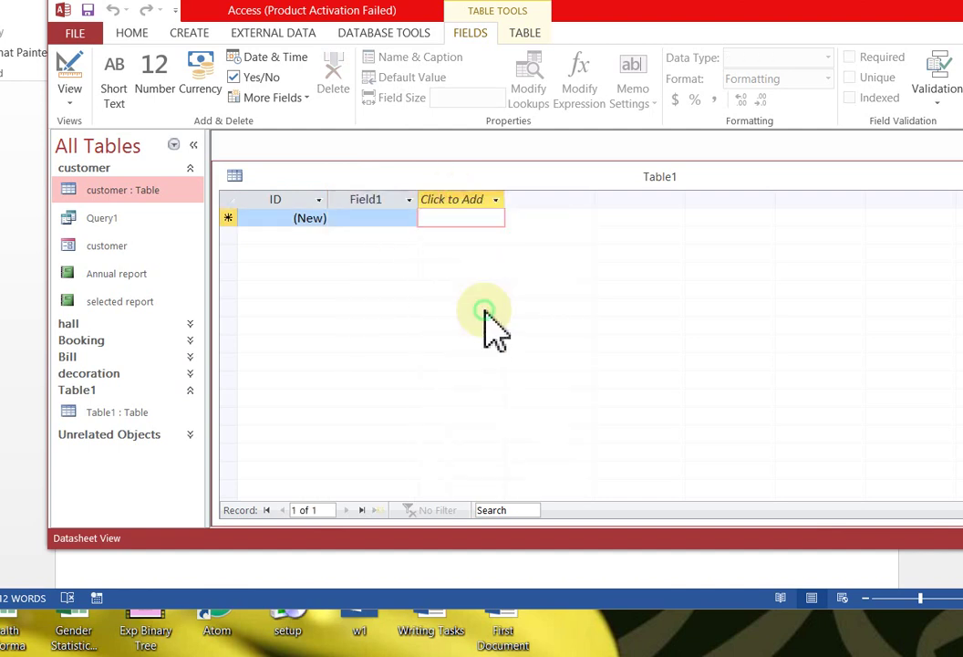
- Rename the new table's Short Text field as Name
left_click(401, 195)
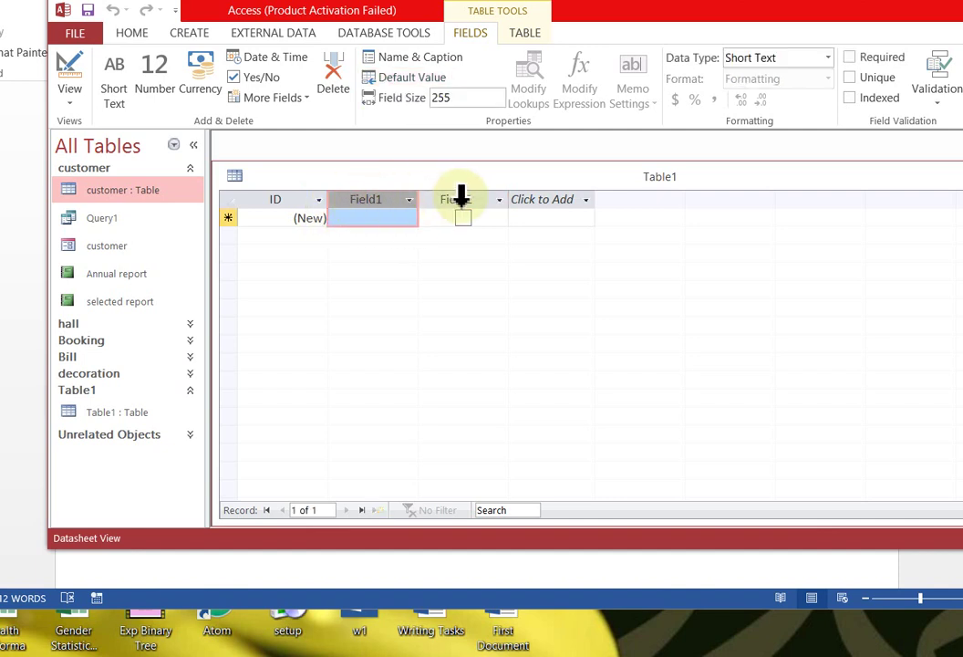
left_click(381, 198)
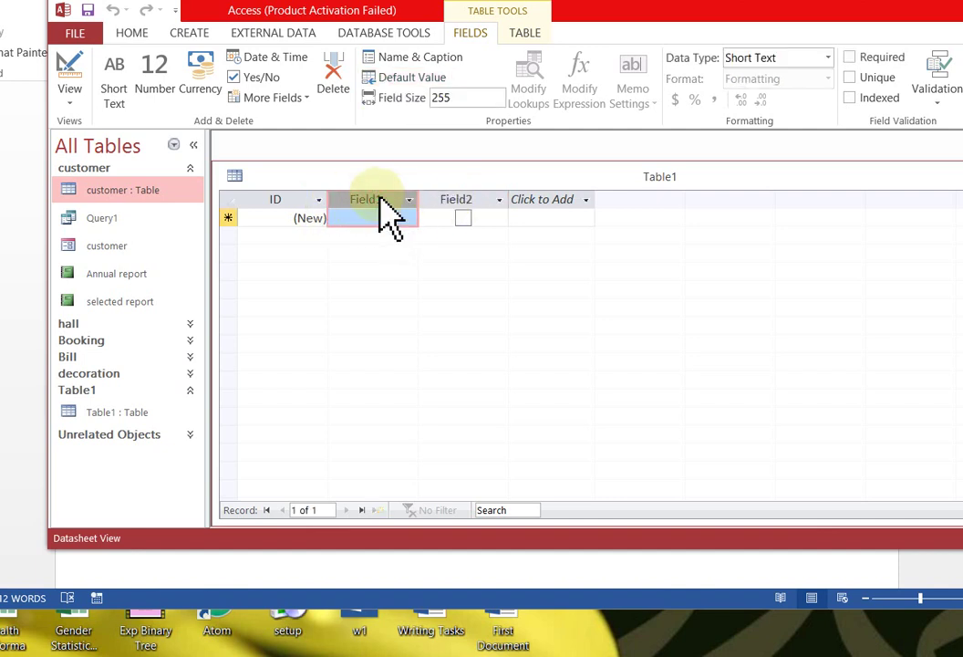
right_click(381, 200)
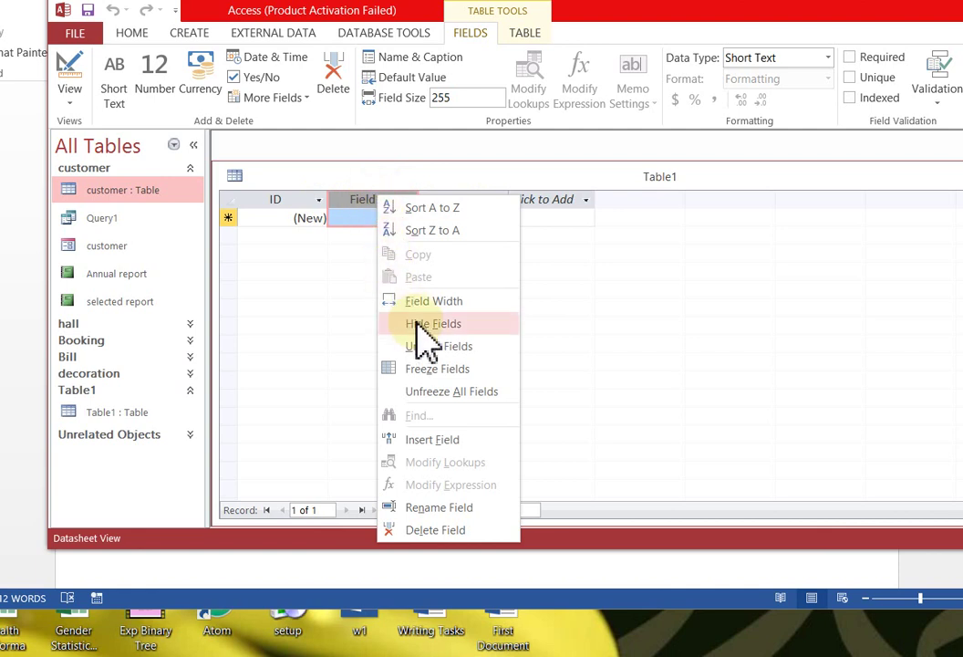
left_click(447, 507)
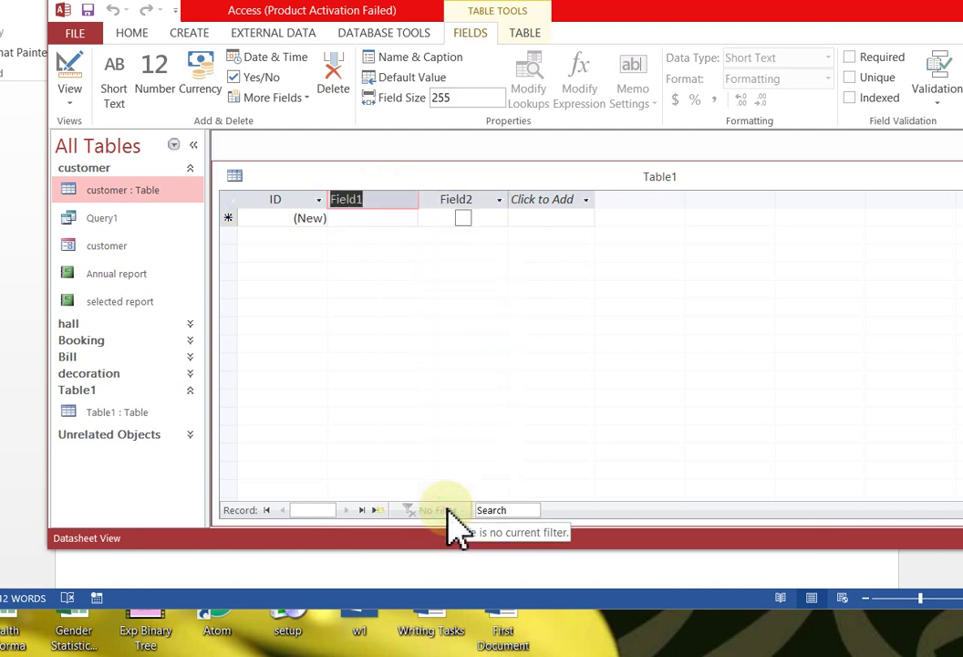
type("Name")
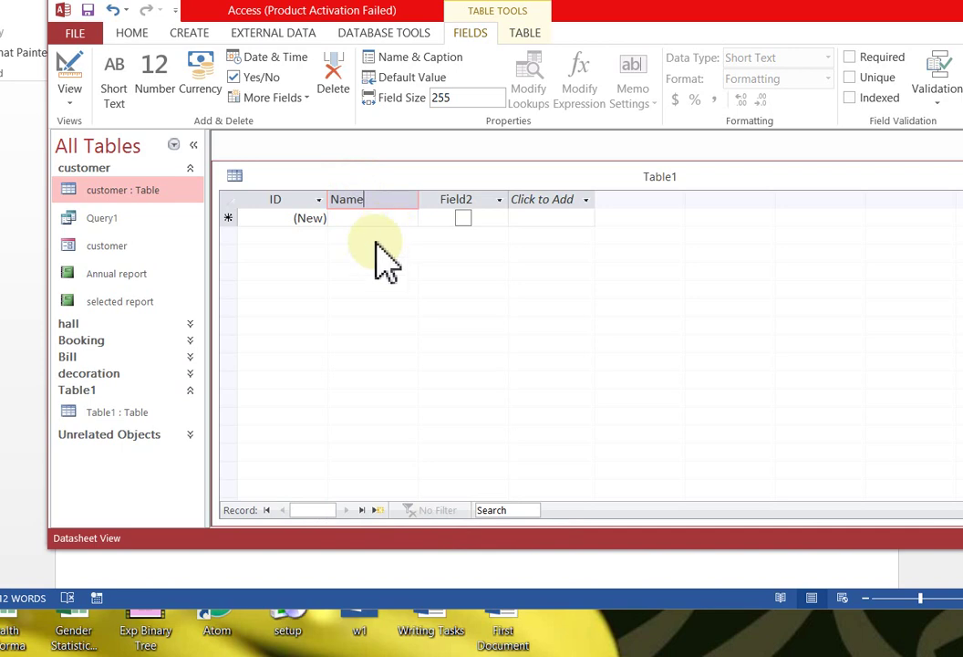
left_click(355, 291)
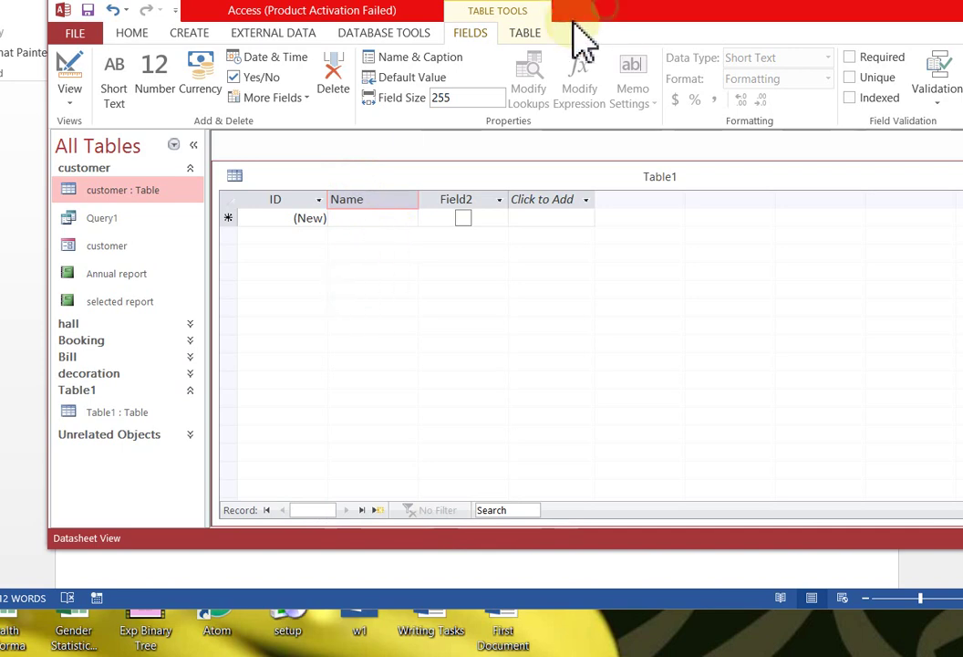
- Close the new table without saving its design, accepting the reserved-word field name notice
mouse_move(570, 17)
left_mouse_down()
mouse_move(522, 11)
mouse_move(541, 15)
mouse_move(555, 3)
mouse_move(572, 15)
left_mouse_up()
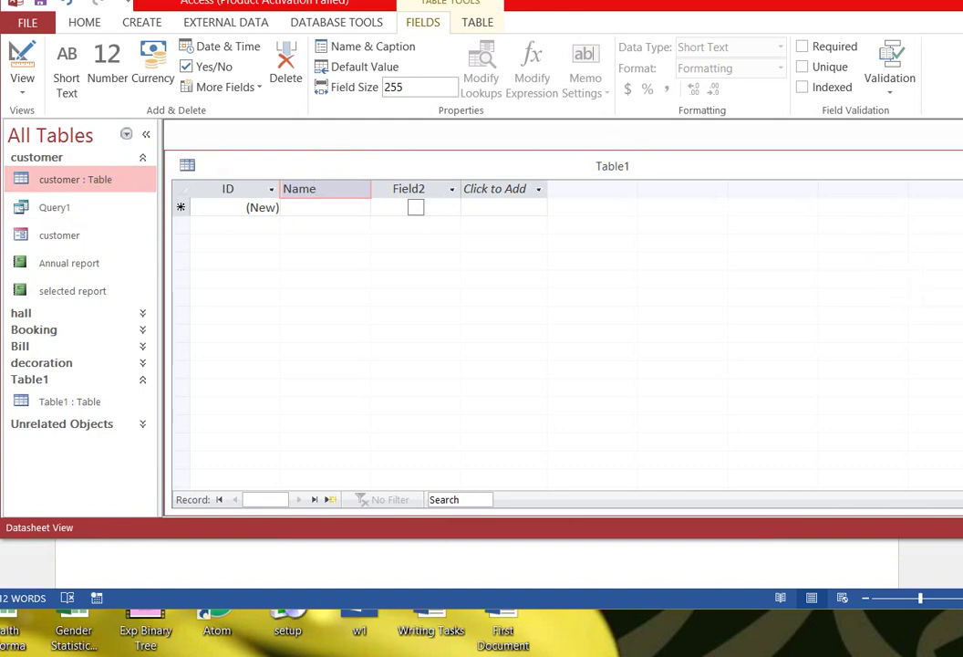
key("alt+F4")
left_click(490, 344)
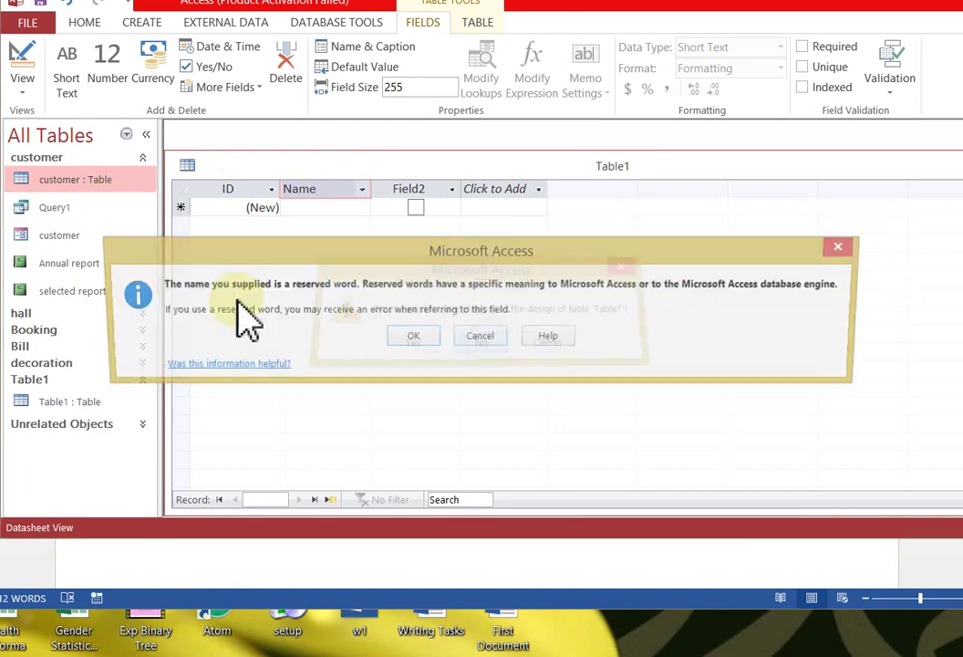
left_click(415, 335)
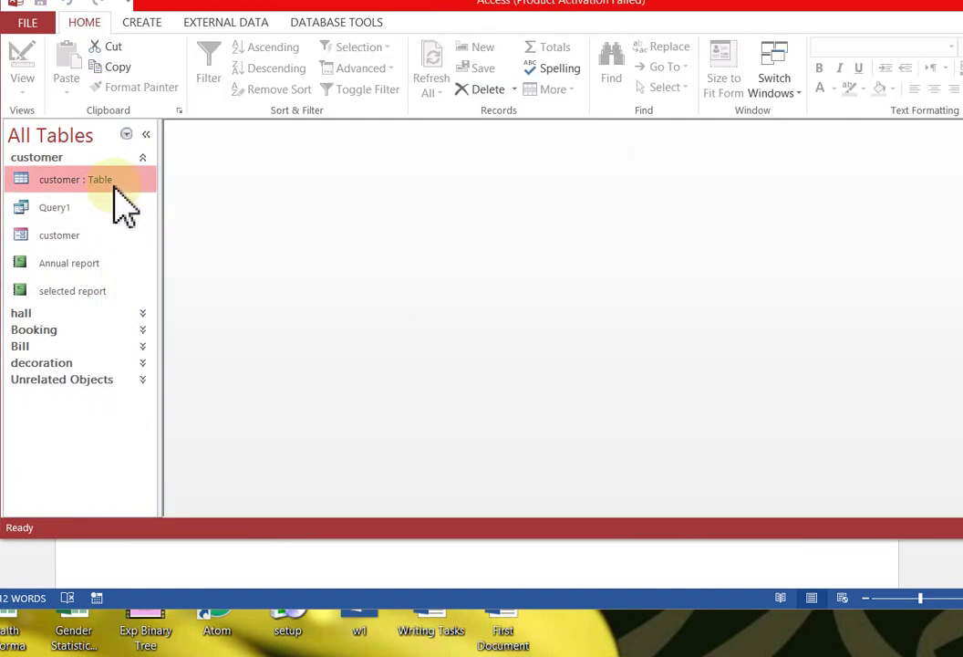
- Open the customer table and keep it in Datasheet View
double_click(61, 182)
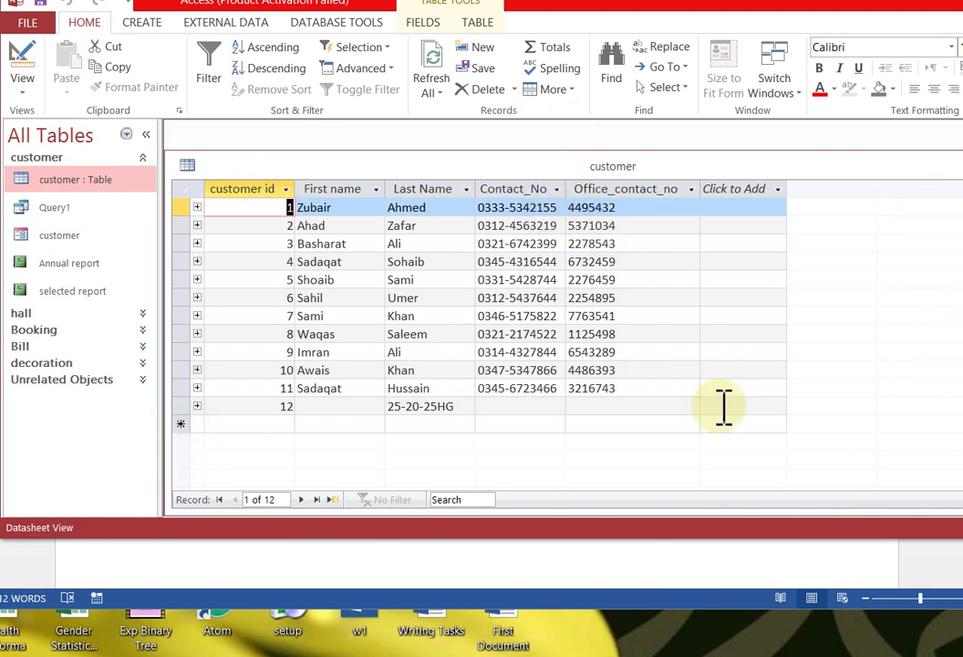
left_click(23, 91)
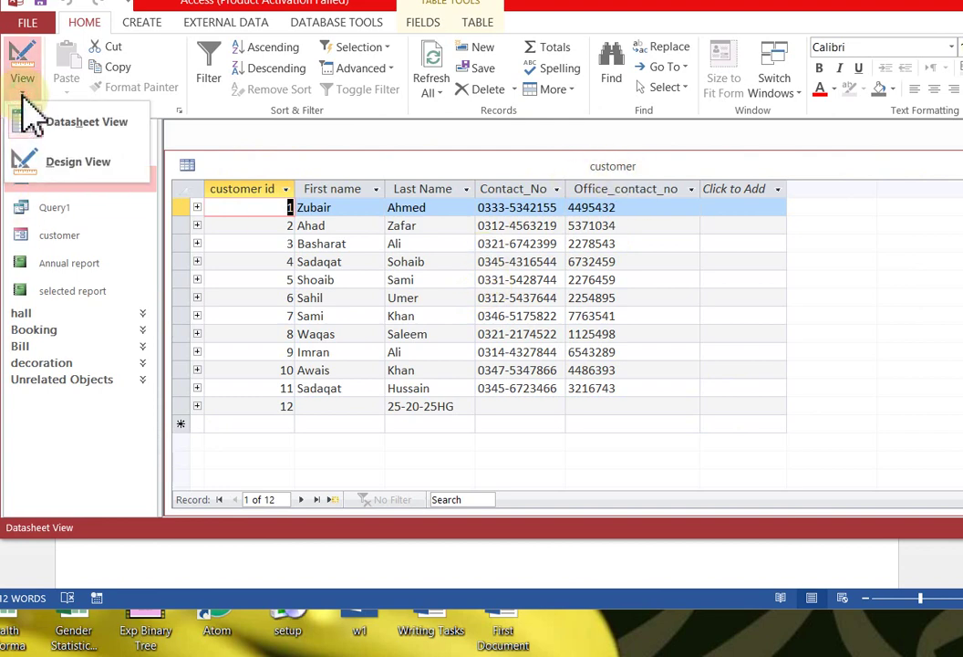
left_click(123, 123)
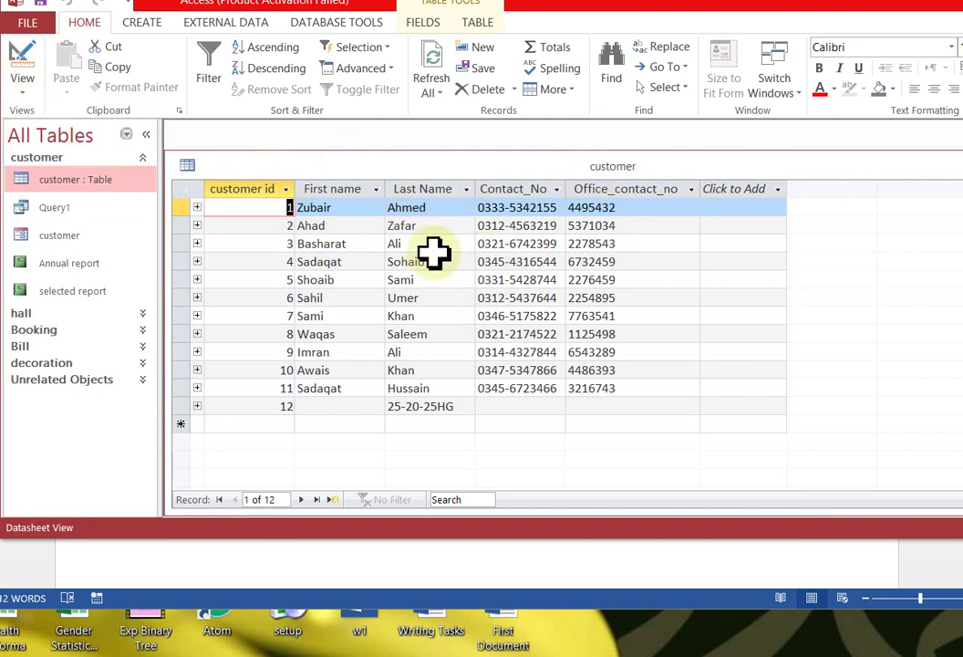
- Add a customer record with customer id 13 and First name abc, leaving its Last Name empty
left_click(182, 424)
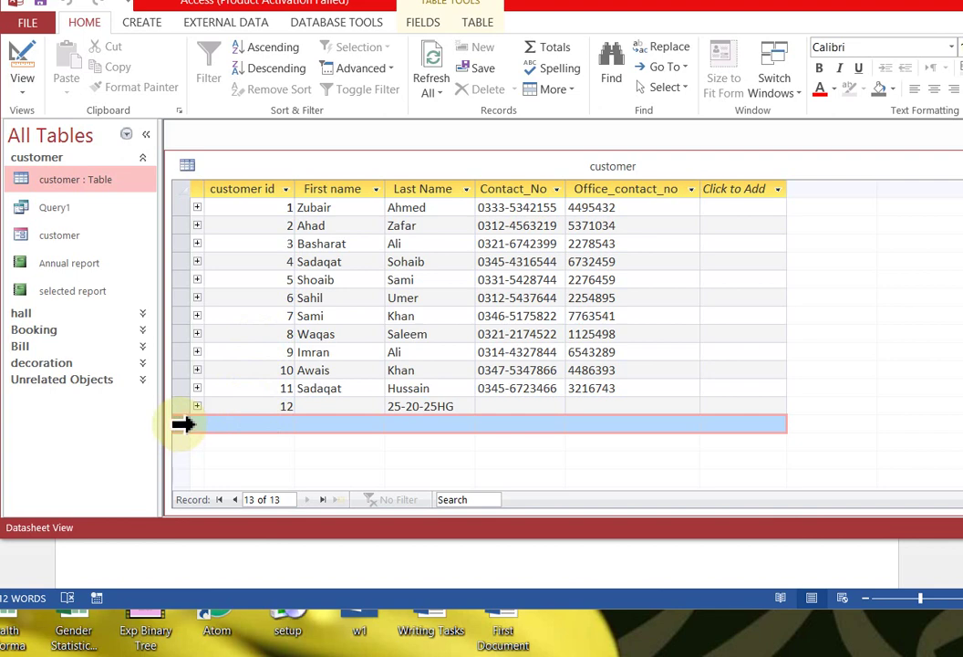
left_click(265, 424)
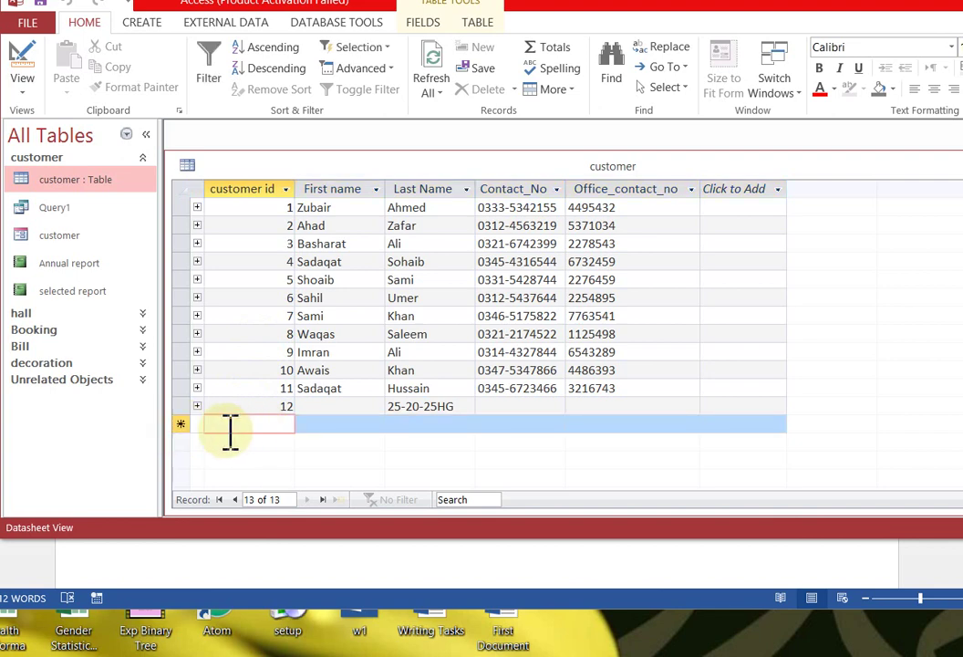
type("13")
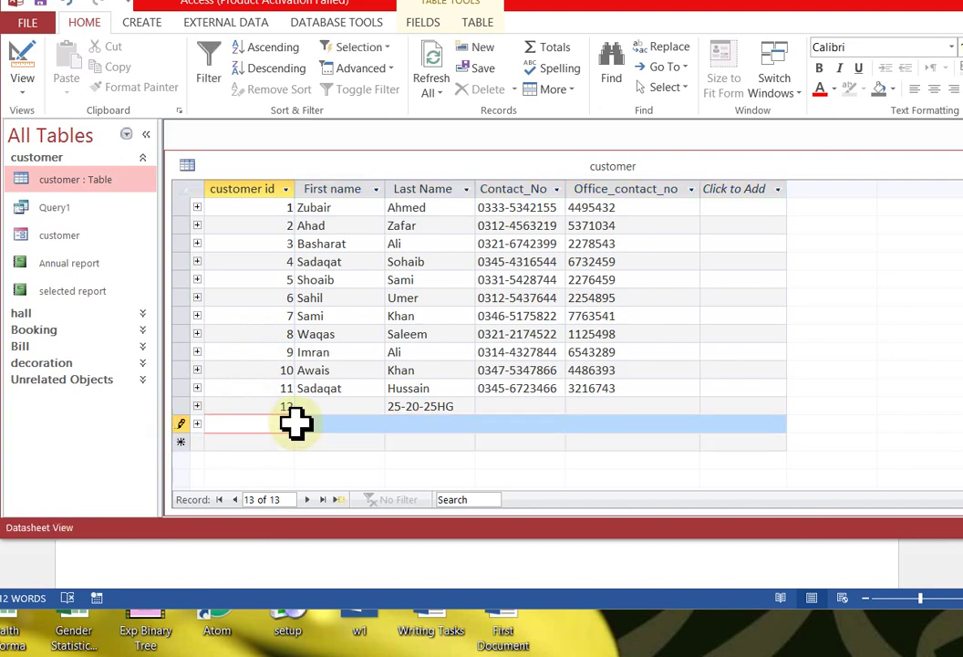
left_click(353, 423)
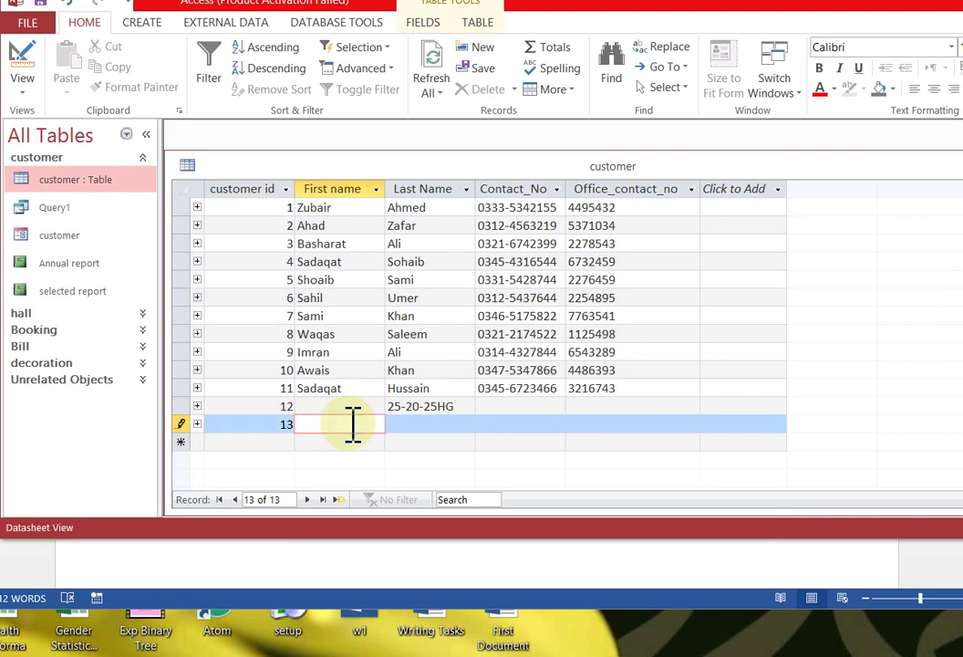
type("abc")
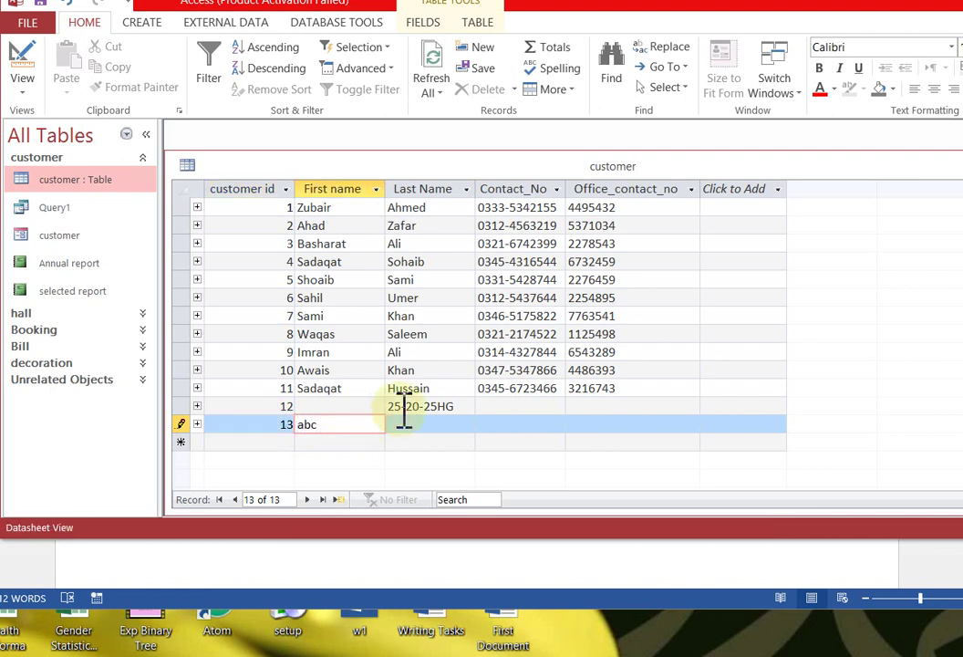
left_click(425, 423)
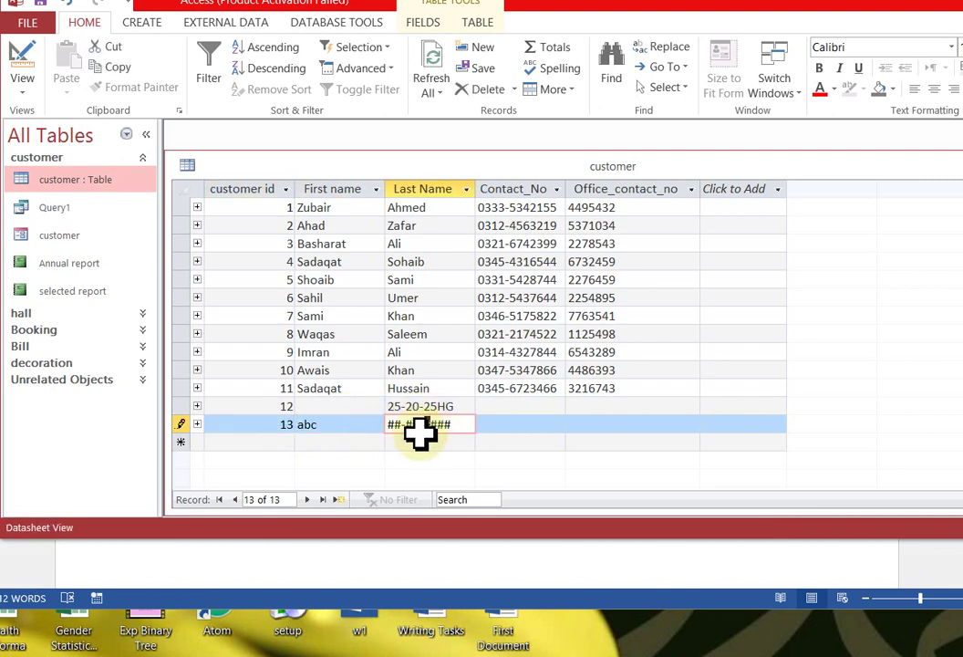
left_click(523, 427)
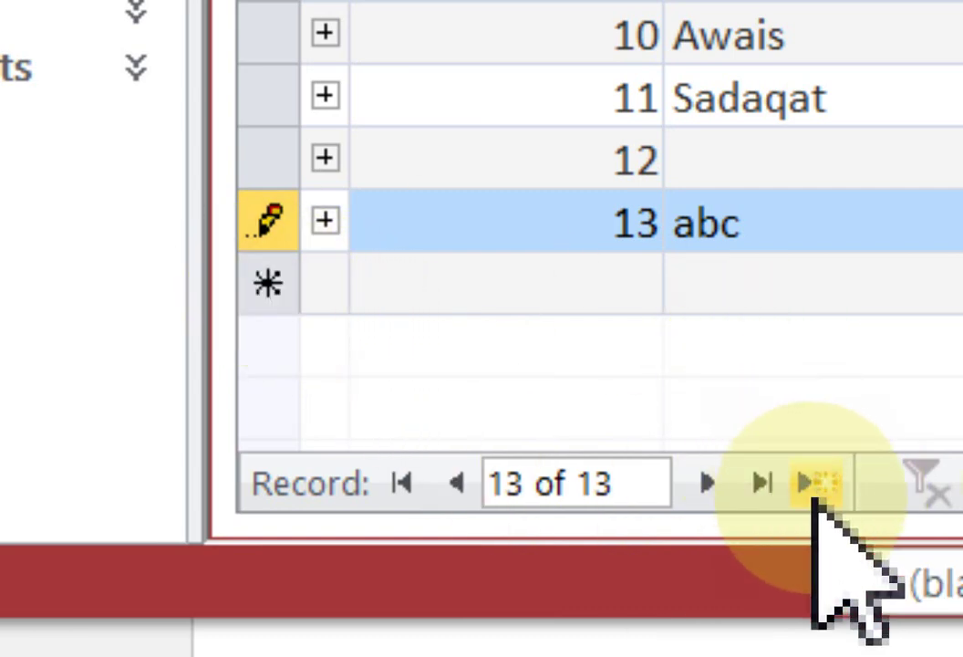
- Add another customer record with only customer id 14 and commit it by moving to a new blank record
left_click(813, 495)
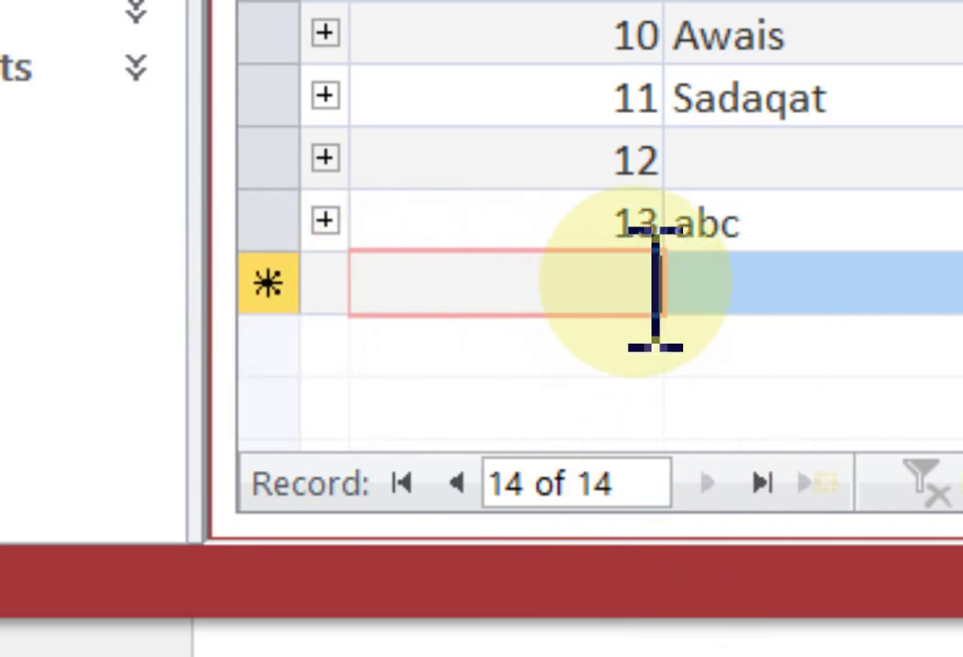
type("14")
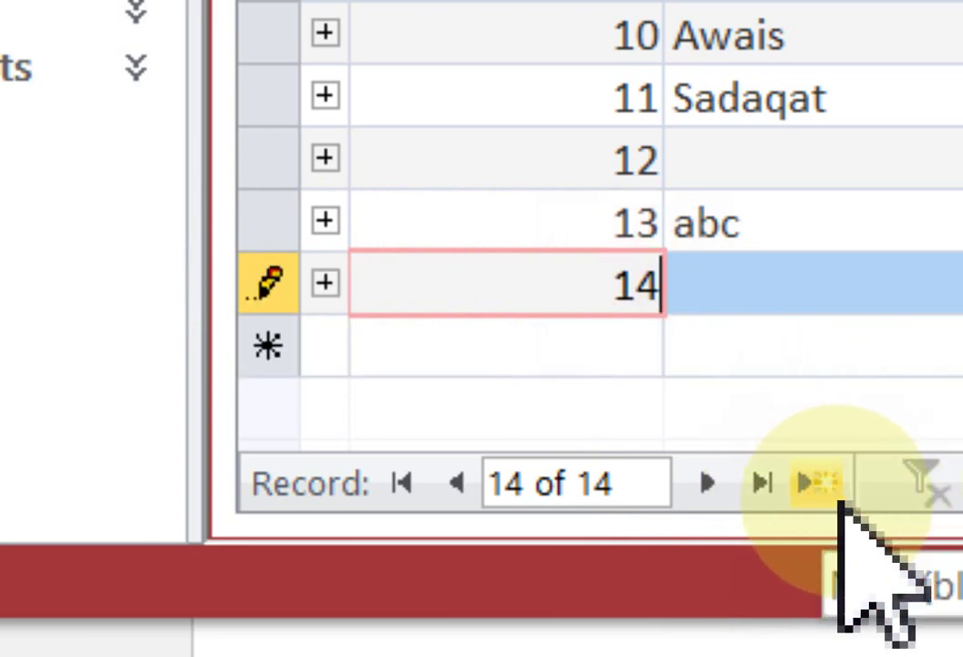
left_click(839, 499)
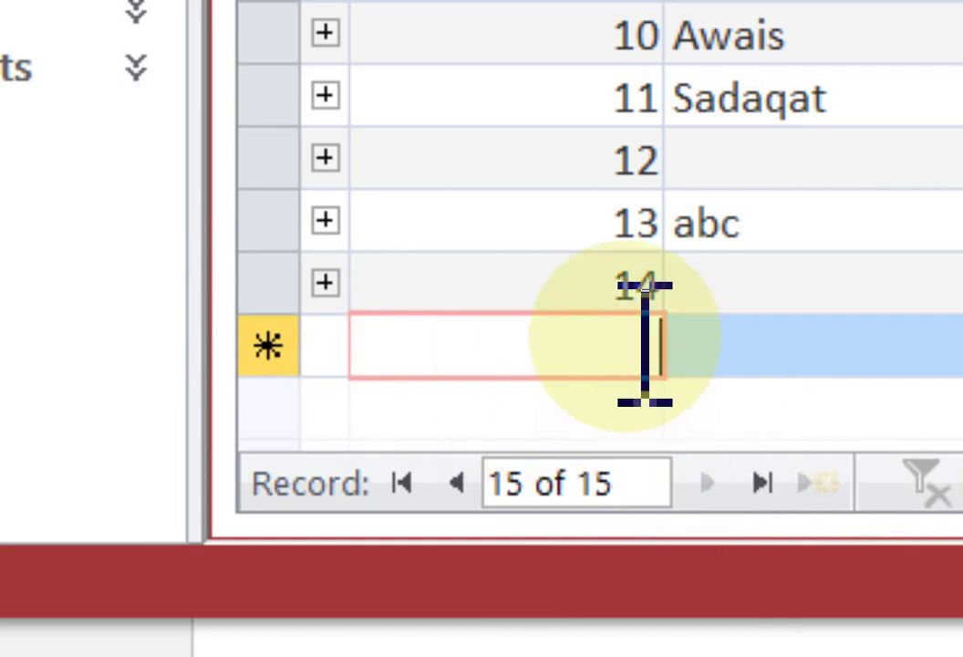
left_click(511, 288)
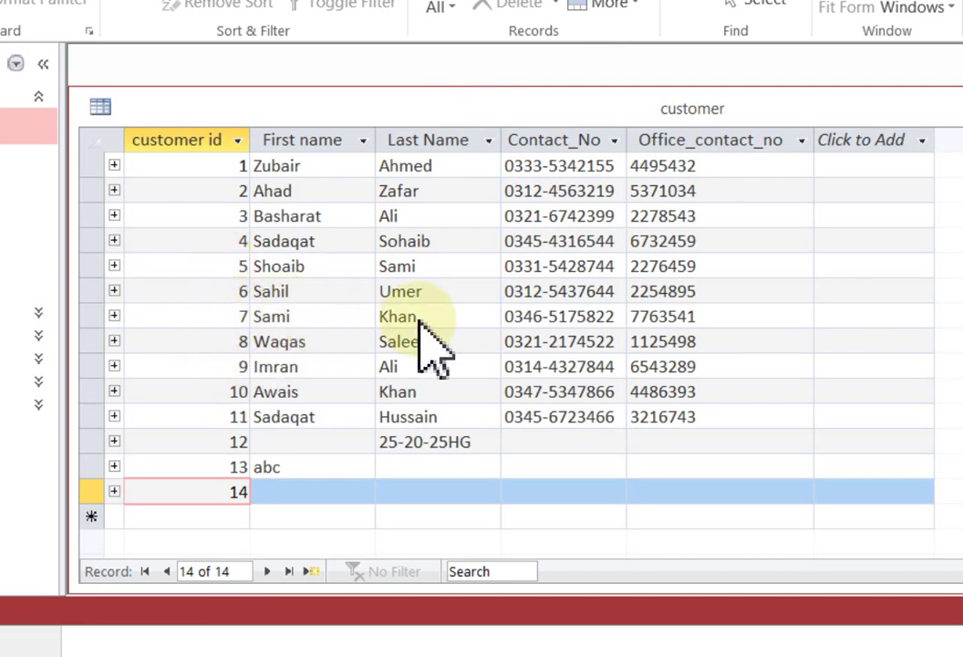
- Try to replace the Last Name of customer id 3 with a different surname that ignores the input mask
left_click(284, 317)
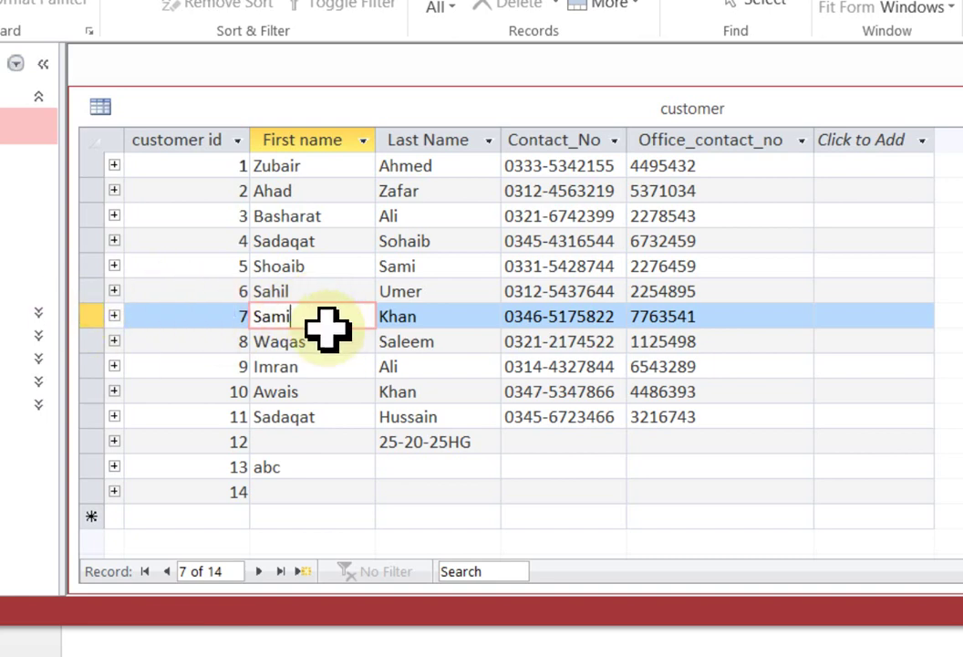
left_click(277, 196)
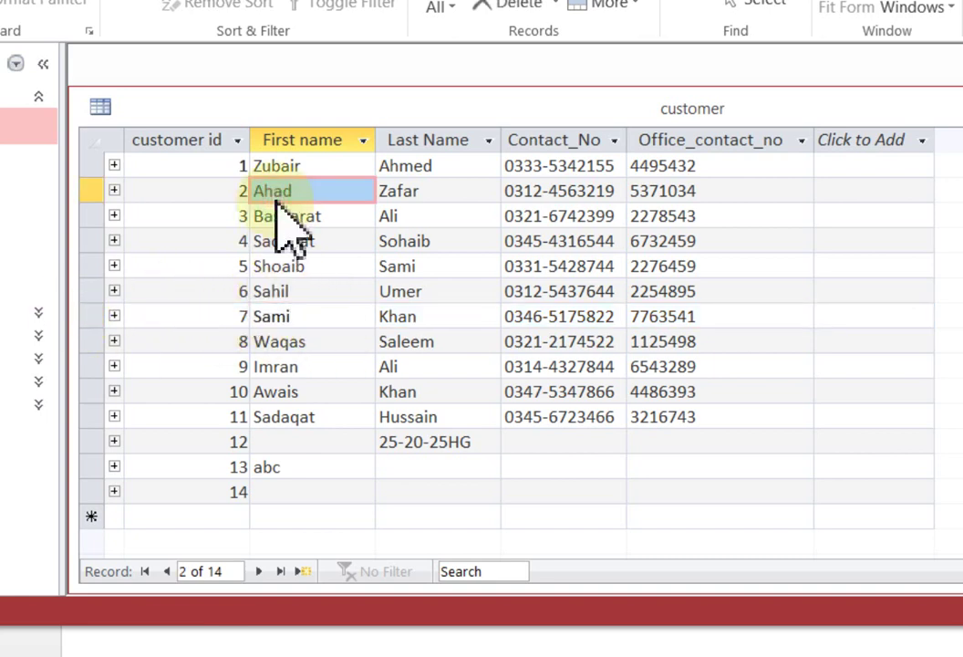
left_click(411, 216)
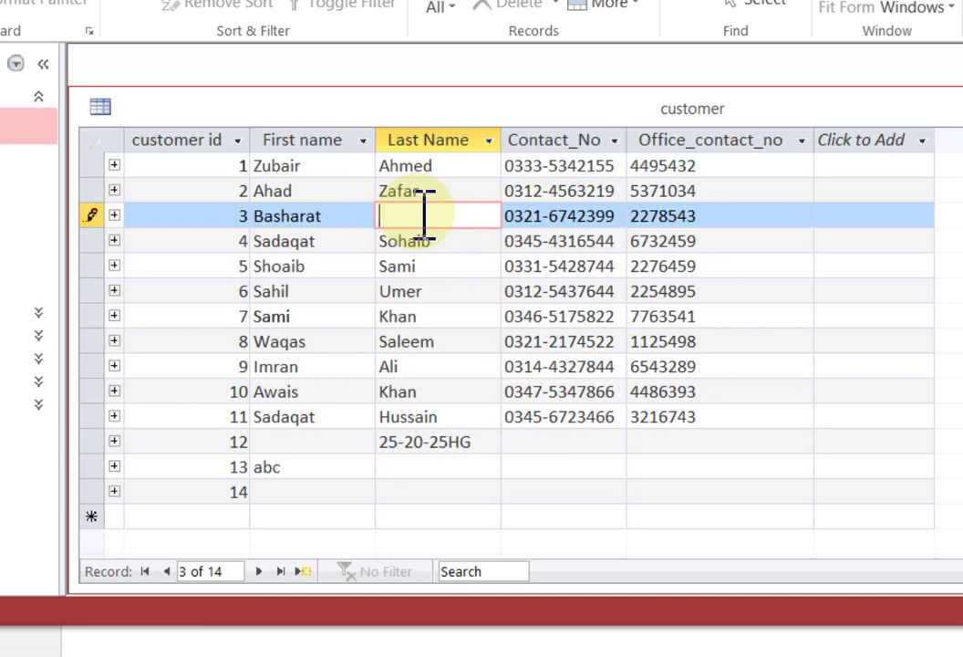
type("Ahmed")
left_click(623, 391)
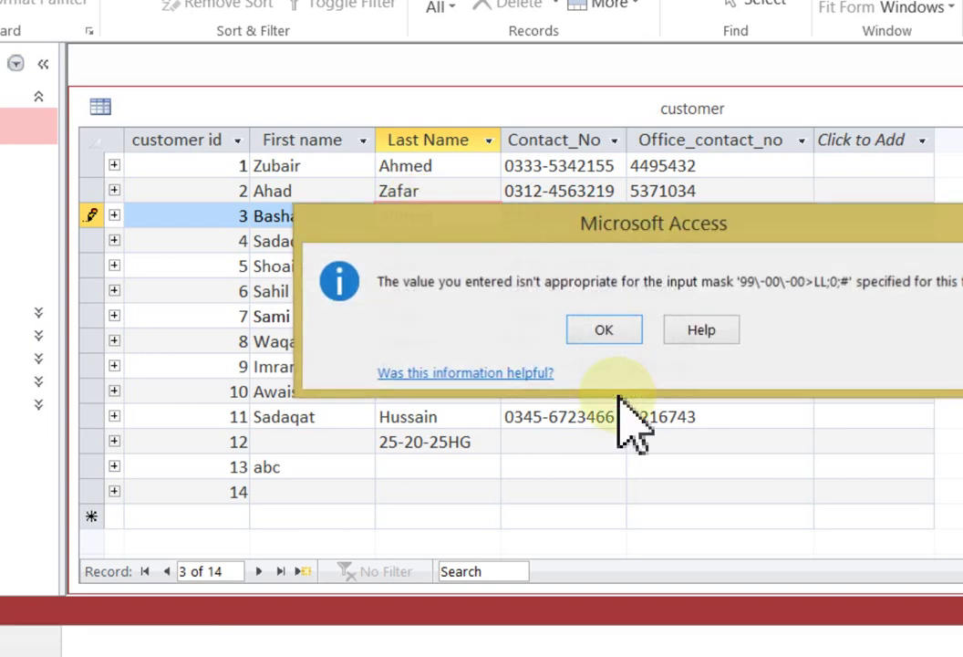
left_click(604, 330)
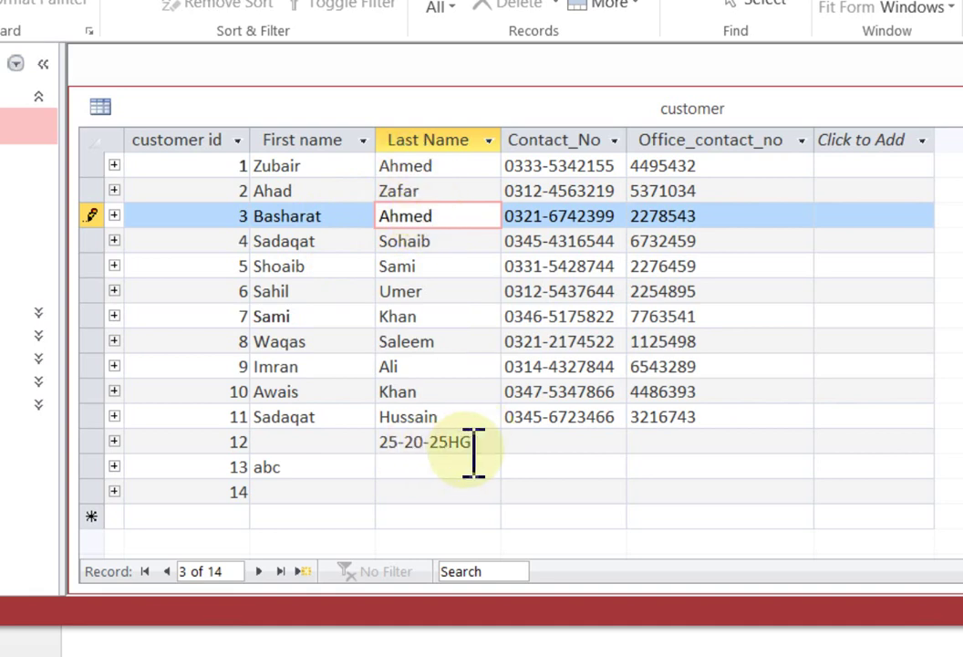
left_click(415, 258)
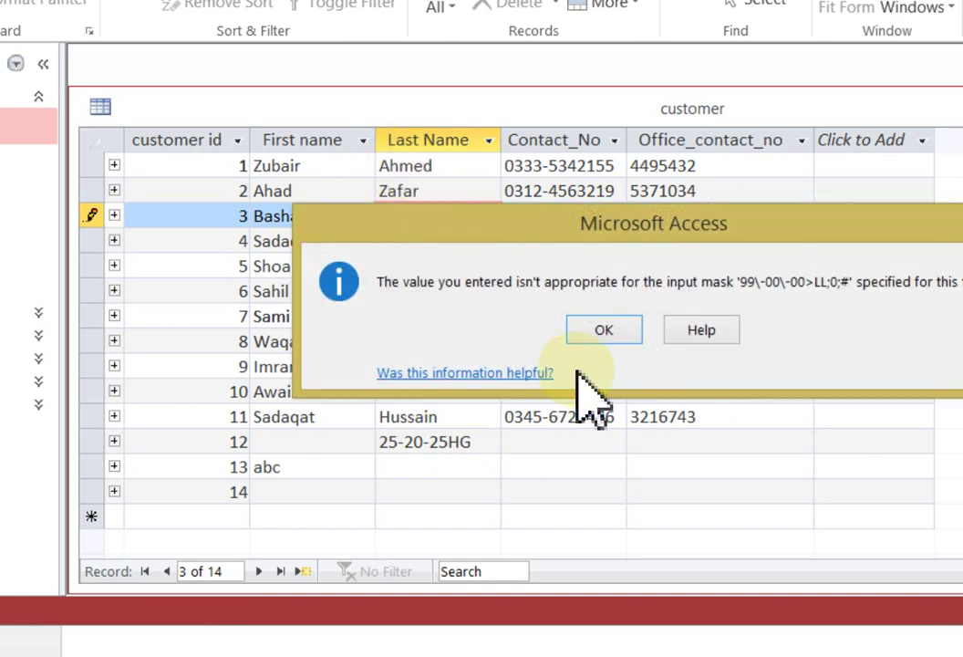
left_click(605, 328)
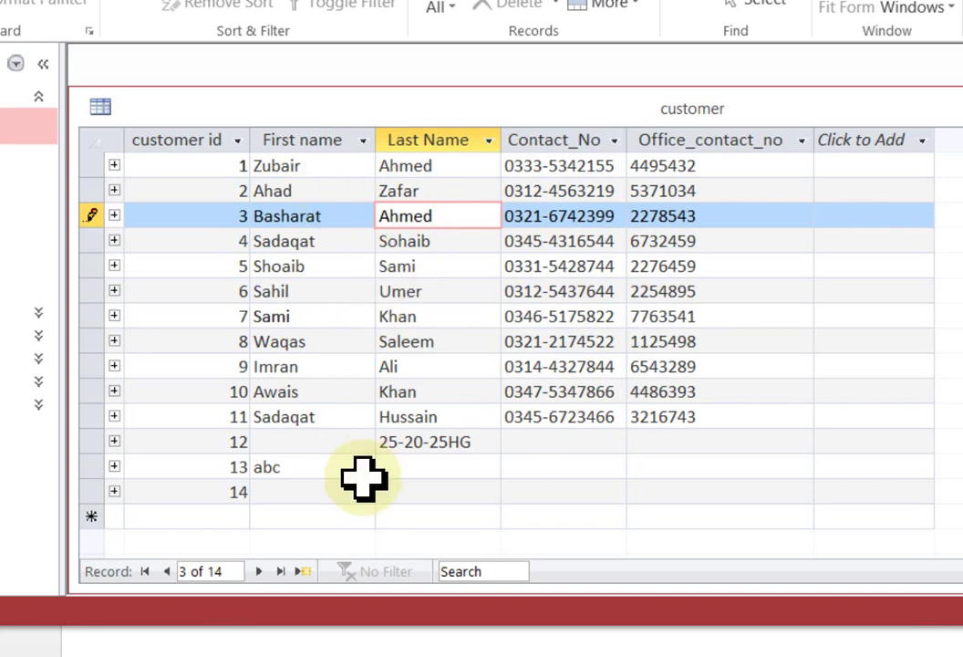
- Replace the Last Name of customer id 3 with 25-23-65LK, following the input mask, and commit the record
left_click(450, 417)
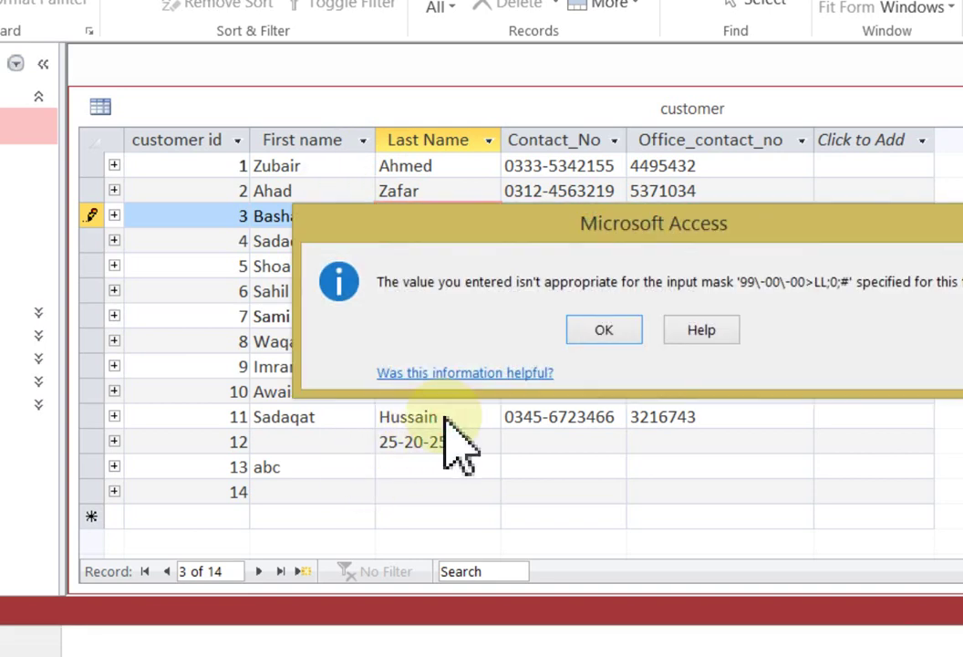
left_click(604, 331)
left_click_drag(441, 219, 379, 219)
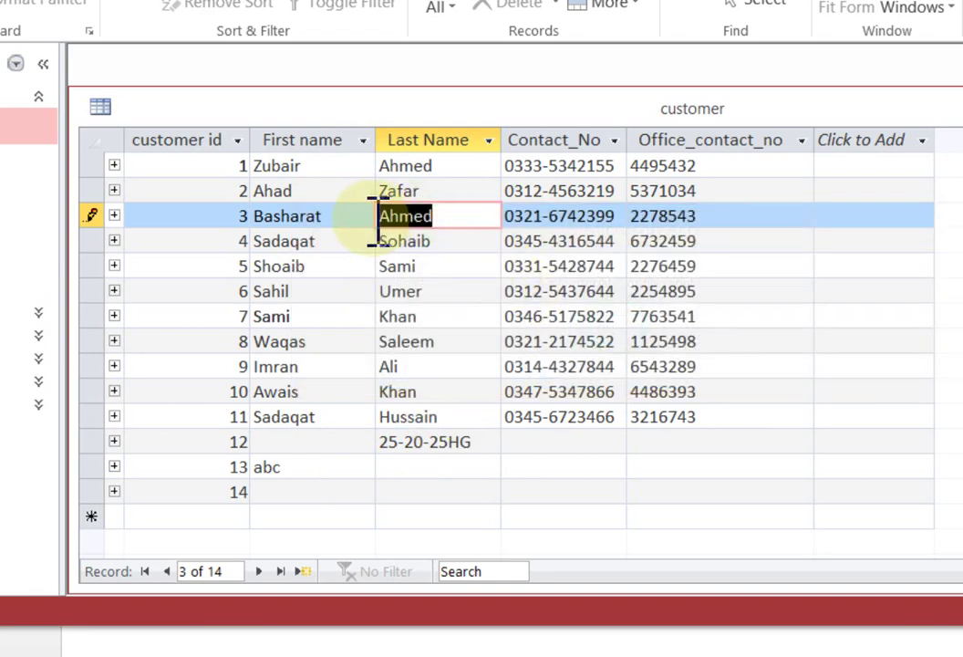
type("25")
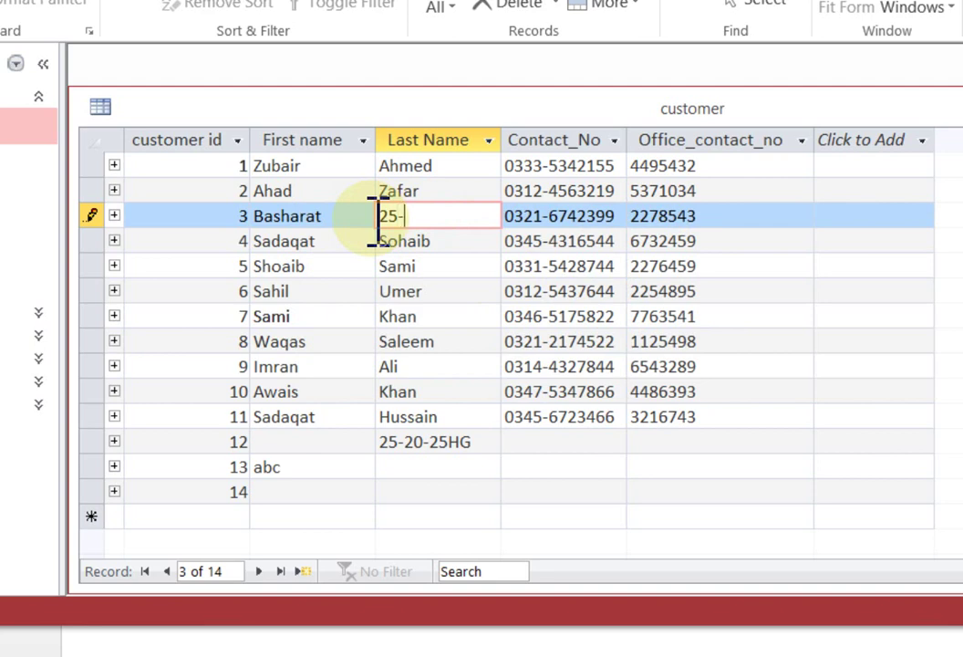
type("-2365lk")
left_click(476, 288)
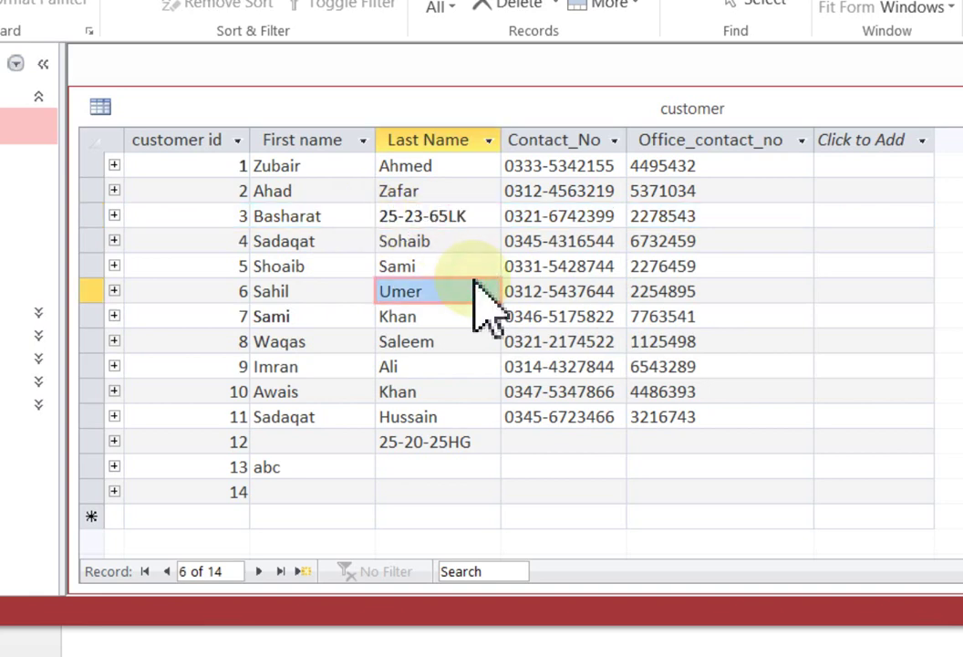
left_click(458, 216)
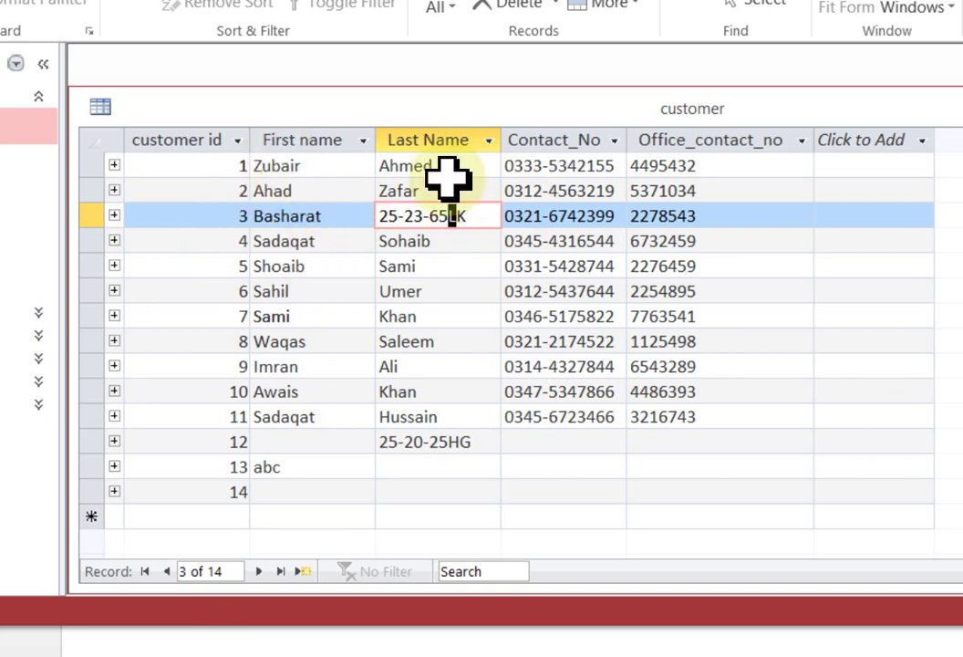
left_click(710, 216)
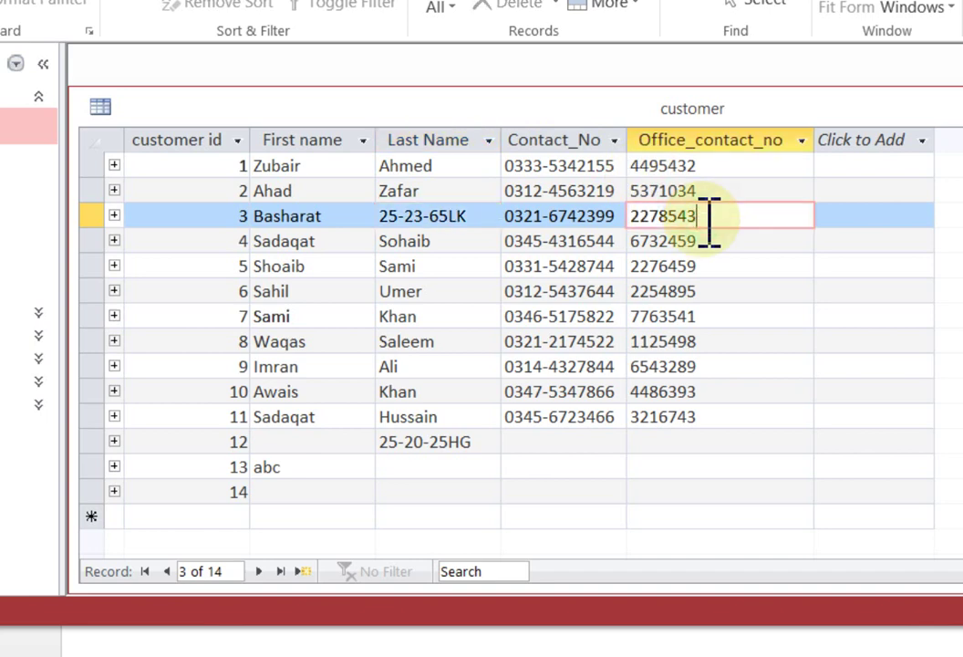
left_click(709, 264)
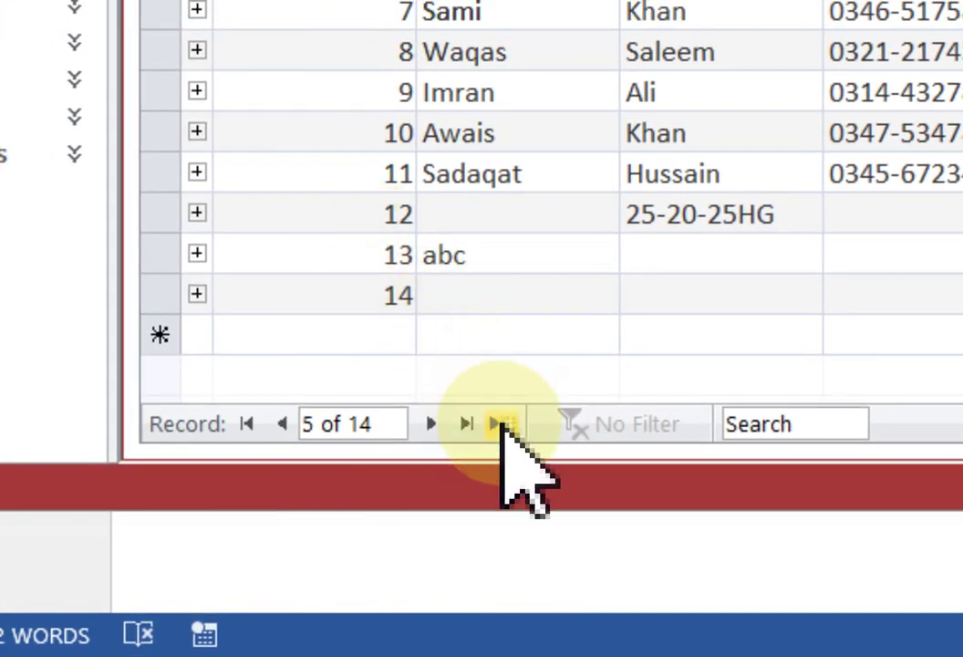
- Browse the customer records one at a time forward and backward, ending with the first and last records
left_click(432, 424)
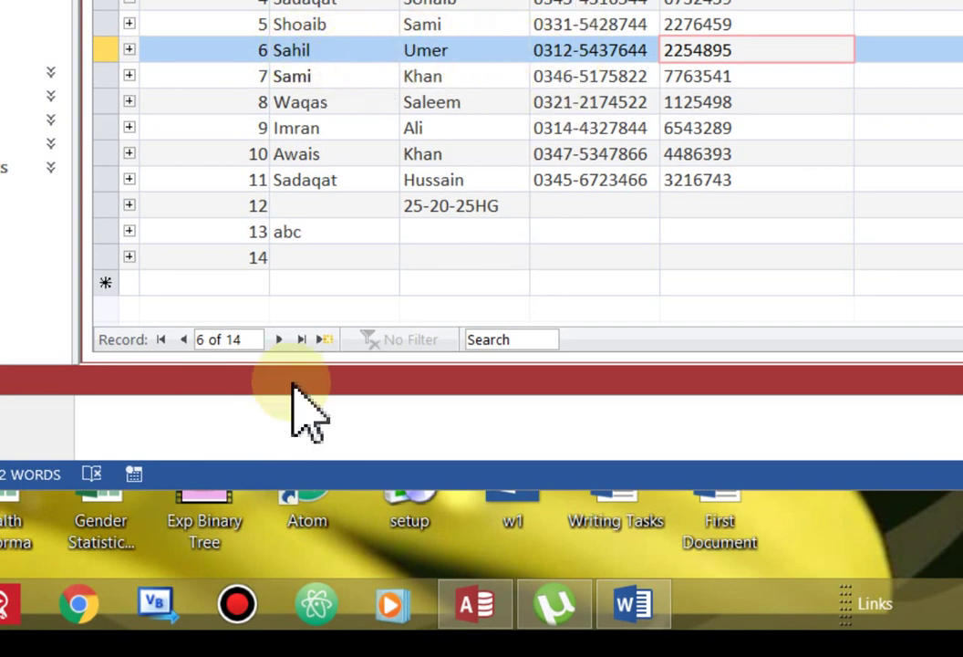
left_click(278, 340)
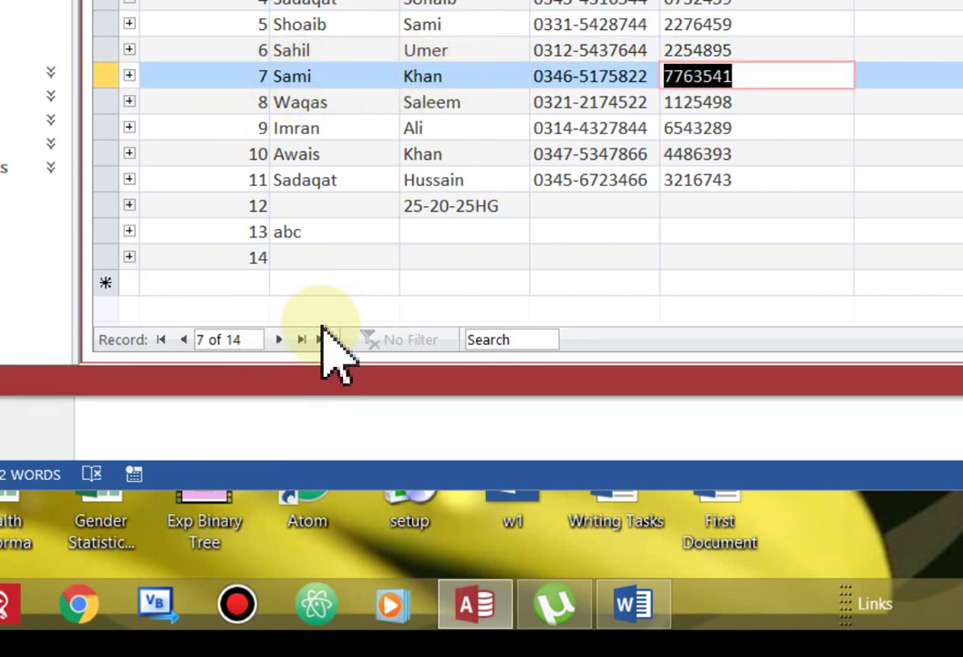
left_click(278, 340)
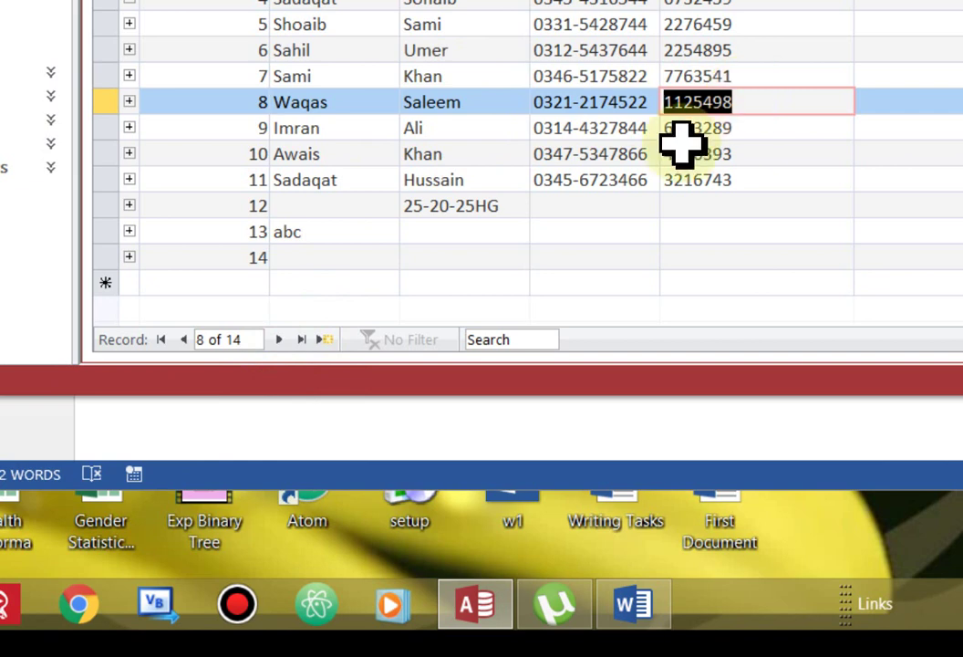
left_click(183, 339)
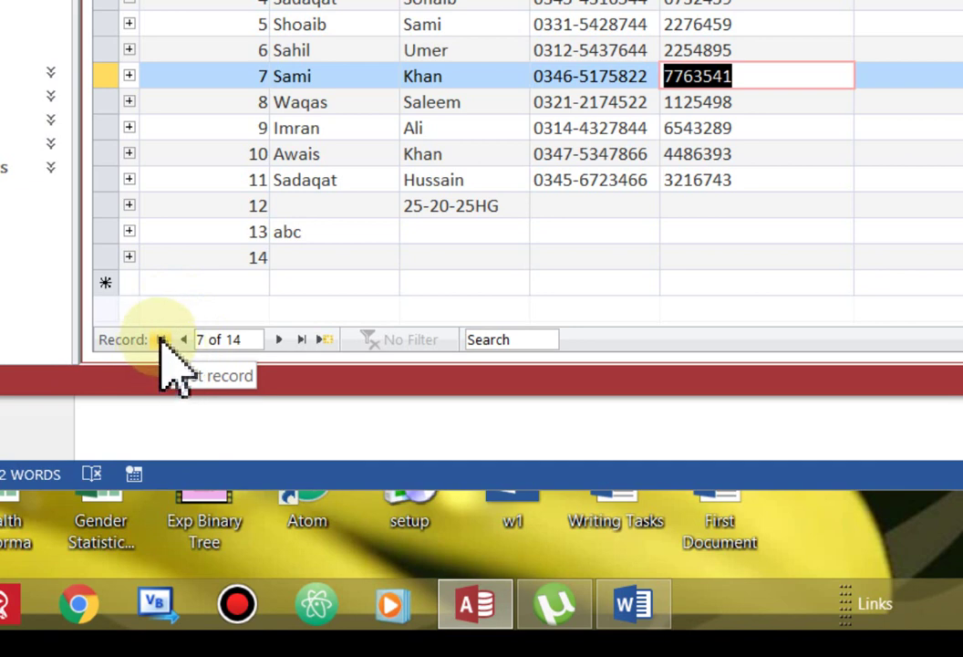
left_click(162, 345)
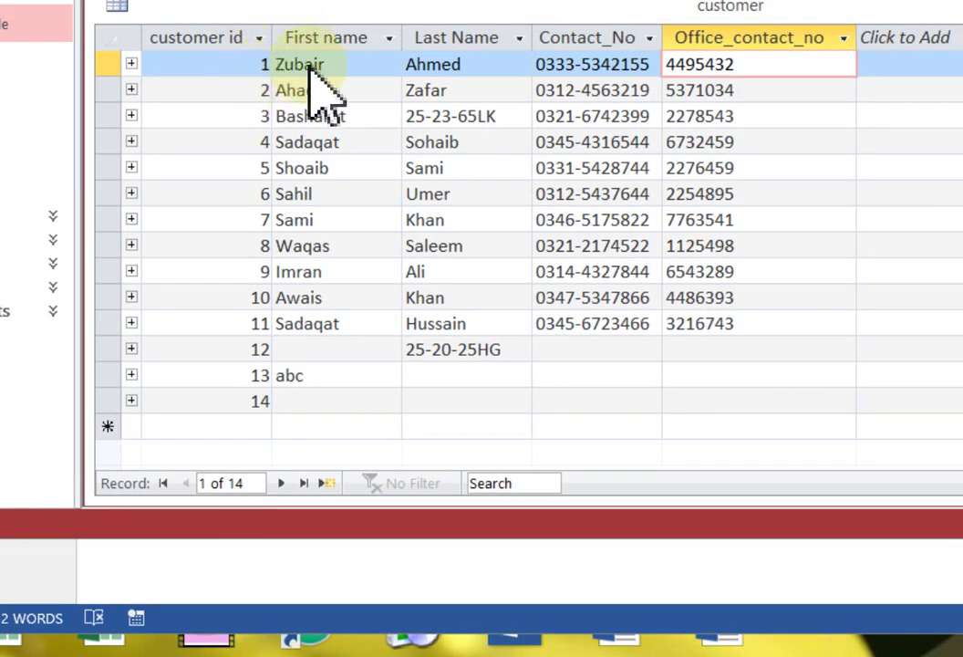
left_click(305, 482)
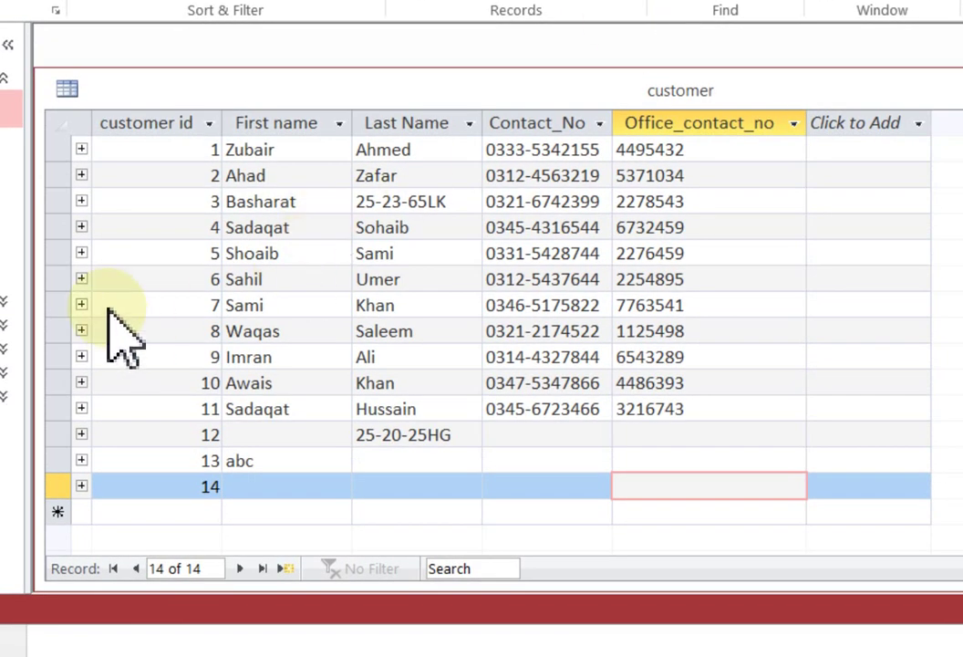
left_click(64, 304)
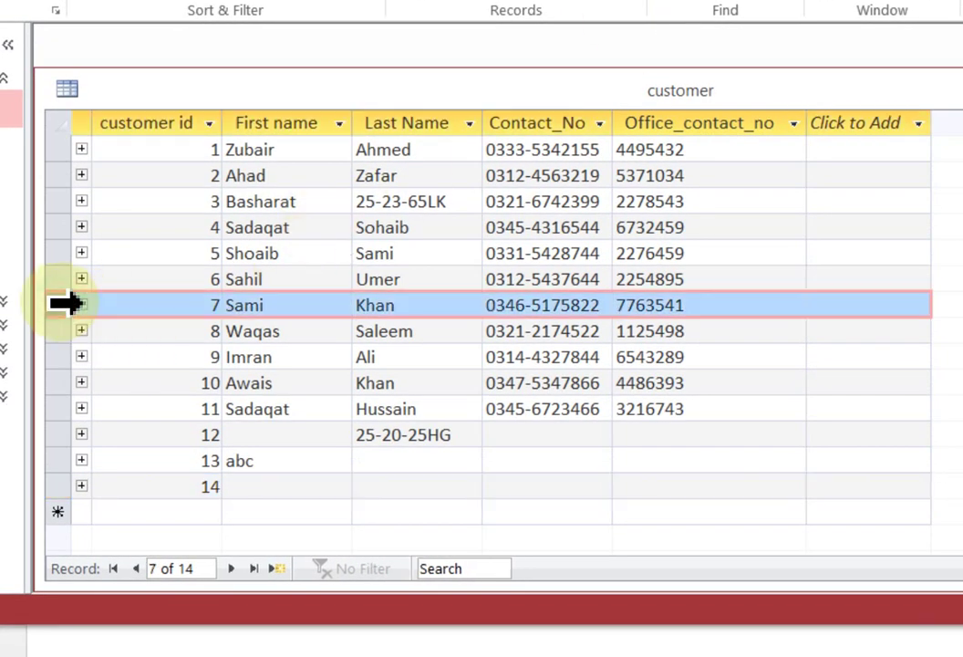
left_click(56, 252)
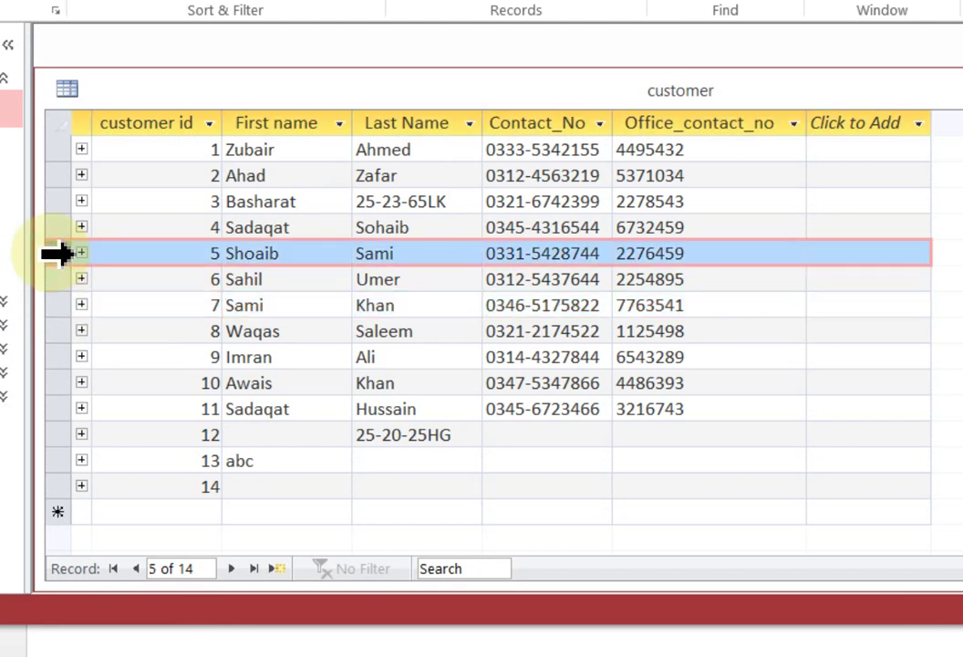
right_click(56, 254)
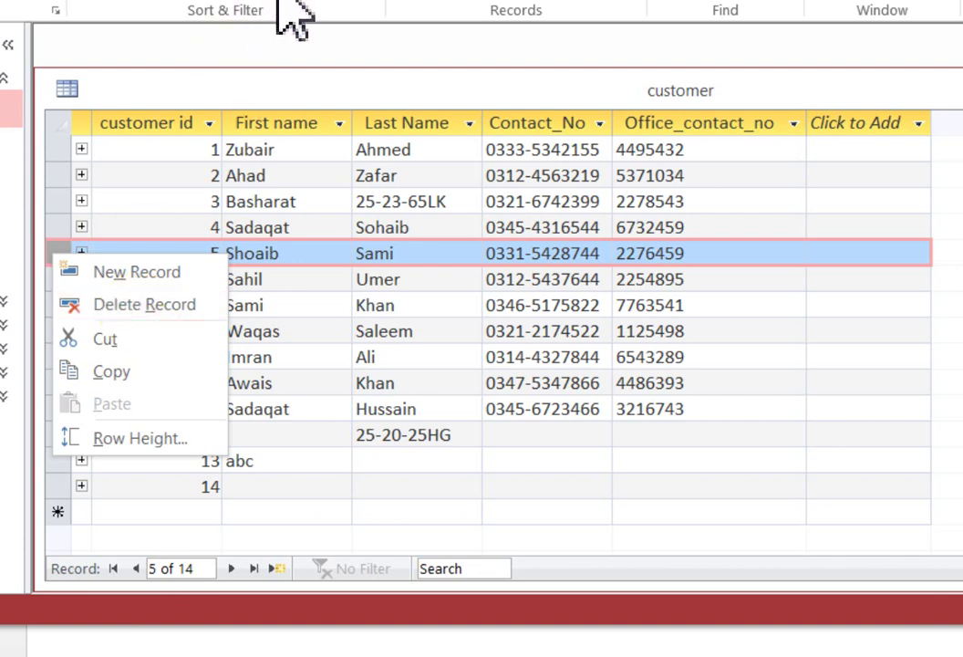
left_click(330, 48)
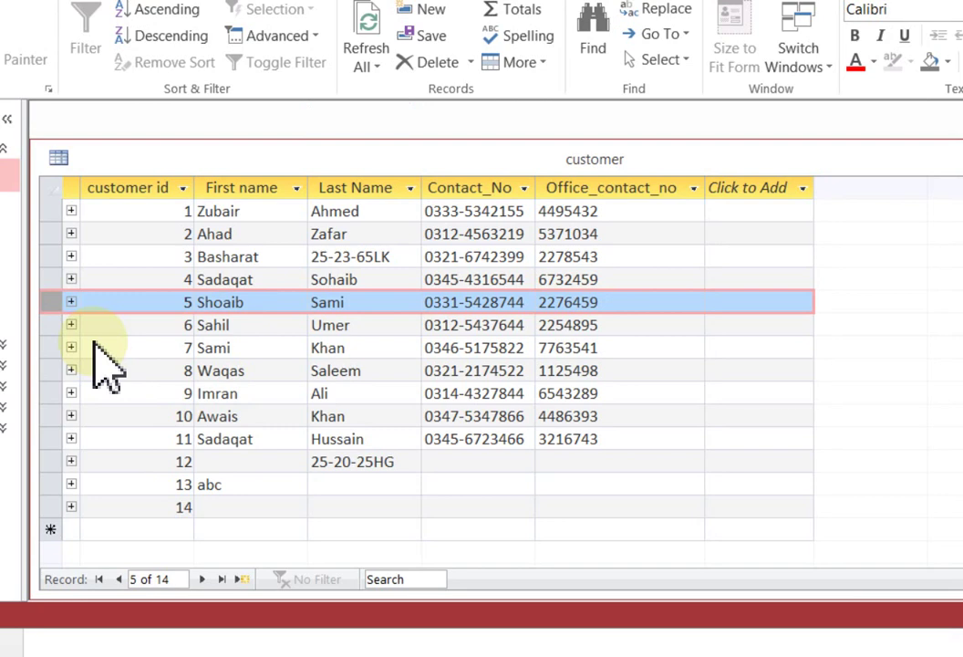
- Delete the entire record of customer id 12 from the customer table and confirm the deletion
left_click(53, 461)
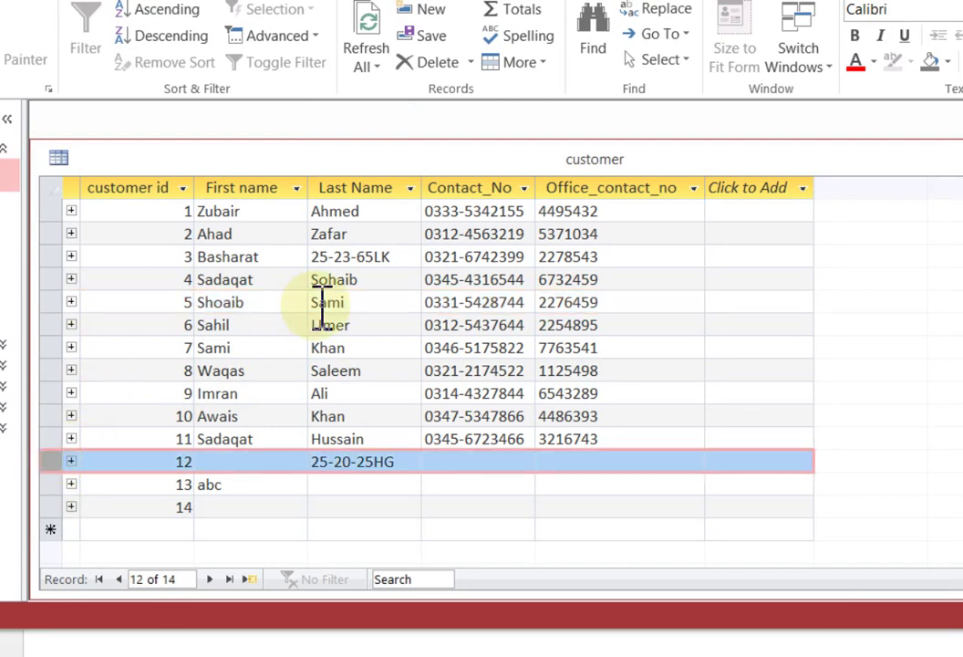
left_click(438, 62)
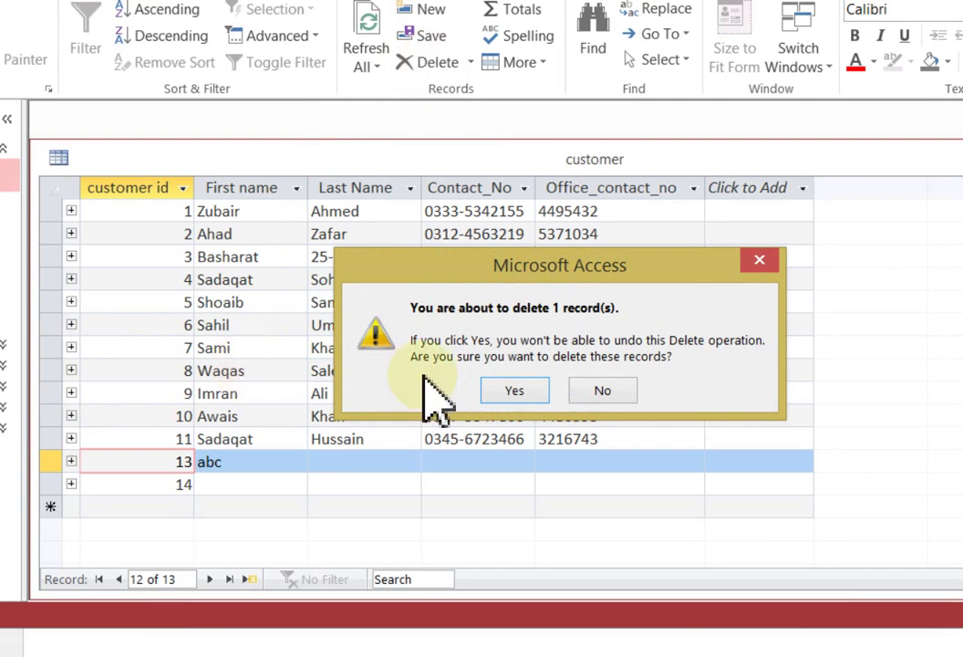
left_click(540, 390)
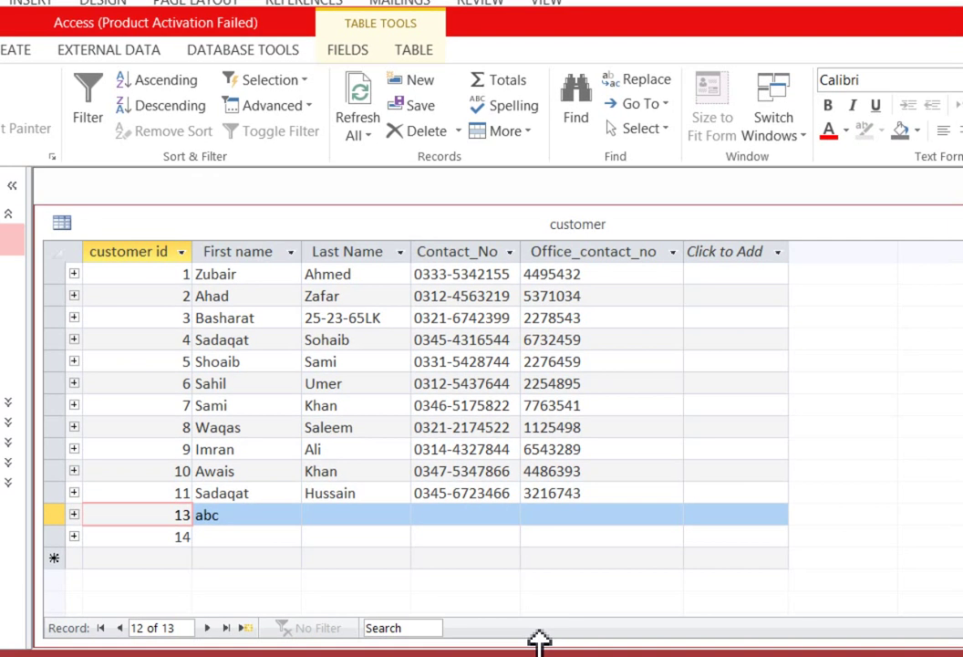
- Delete the Office_contact_no field with all its data from the customer table
left_click(654, 418)
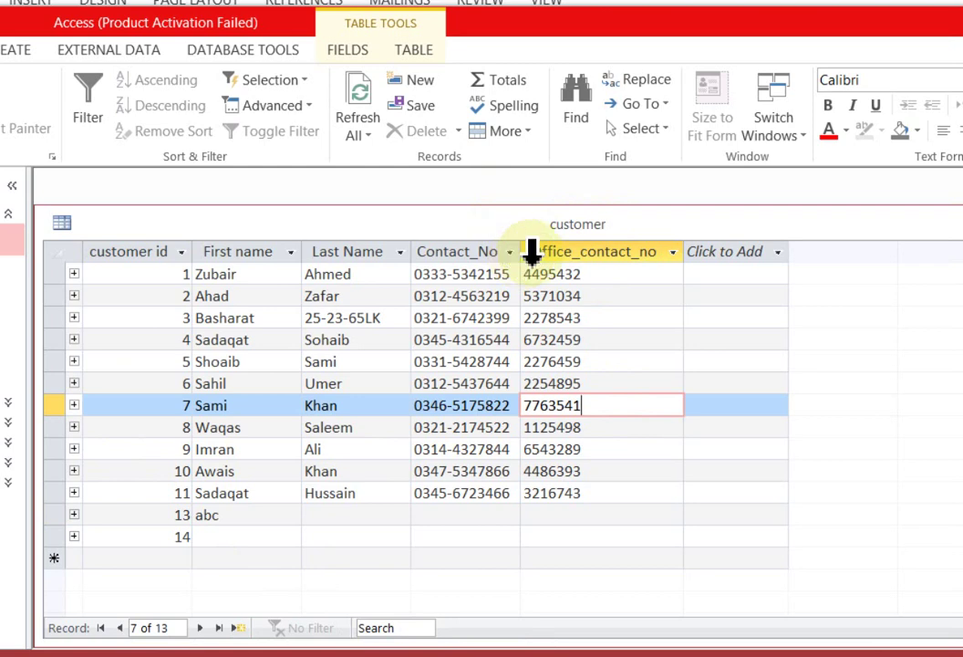
left_click(563, 252)
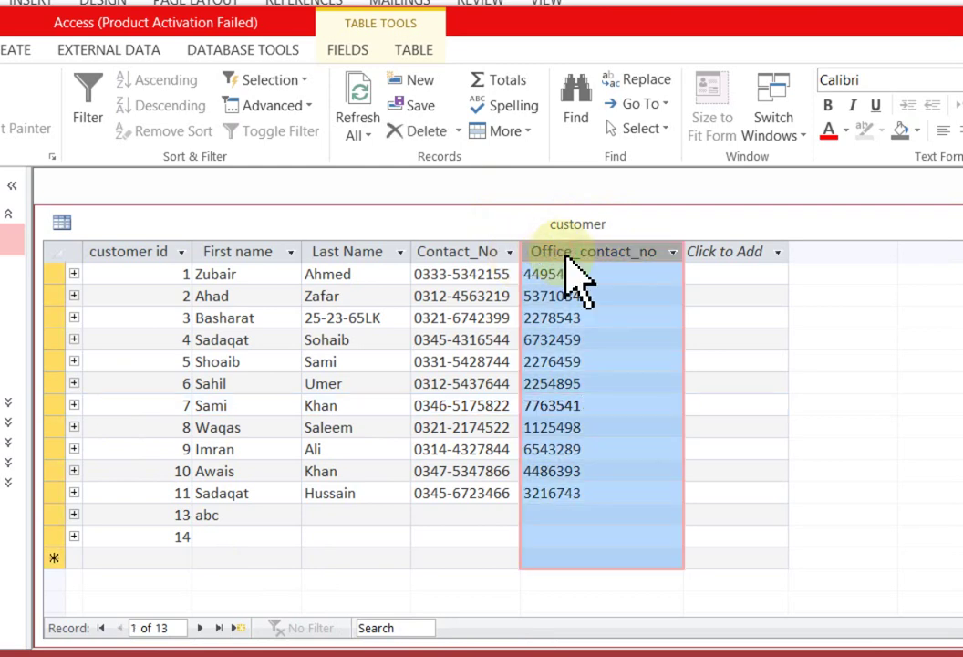
left_click(381, 296)
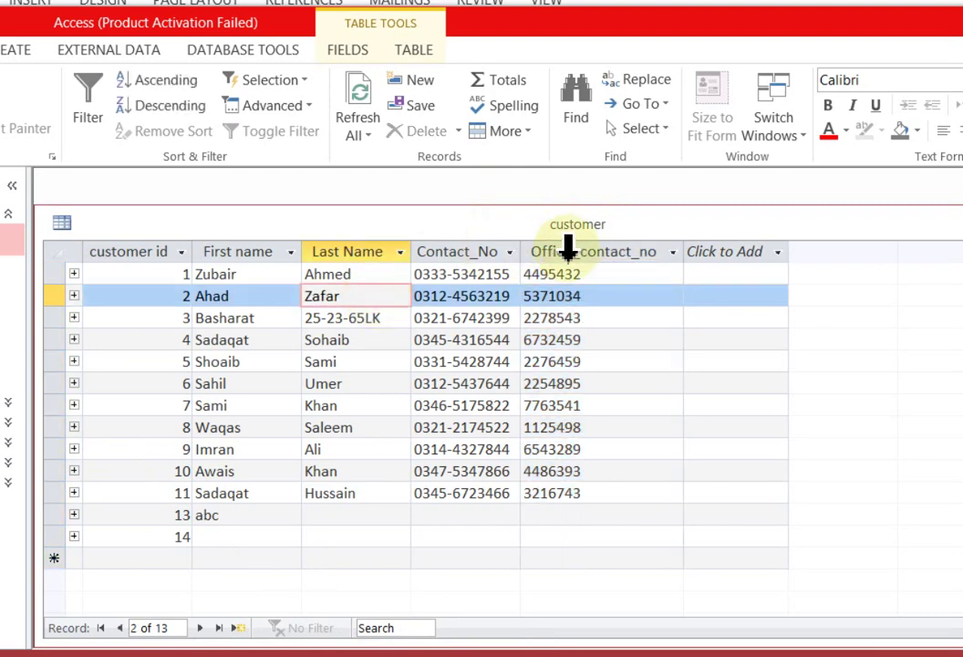
left_click(574, 247)
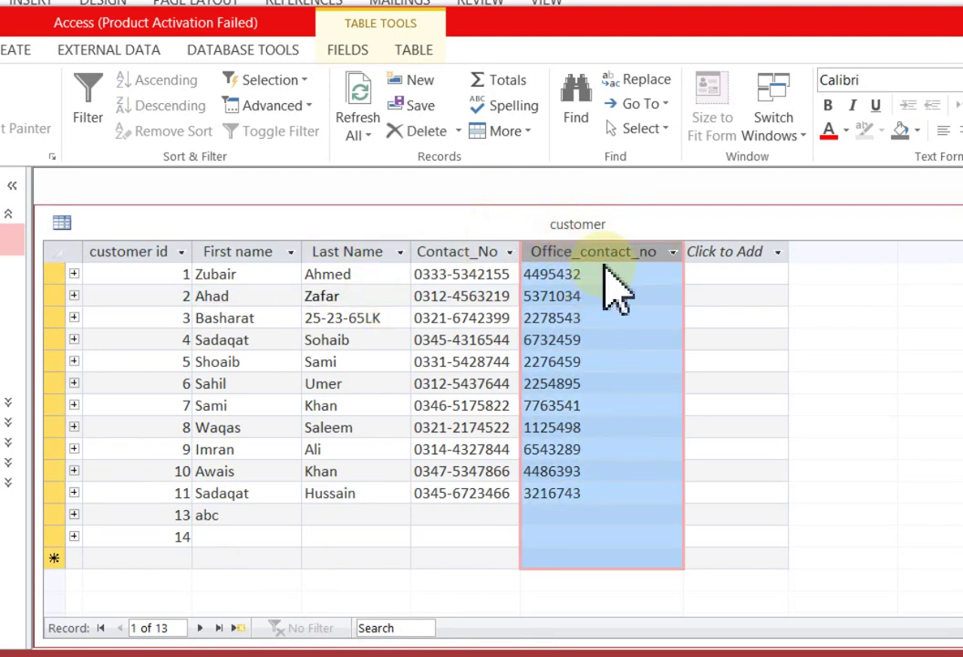
left_click(425, 137)
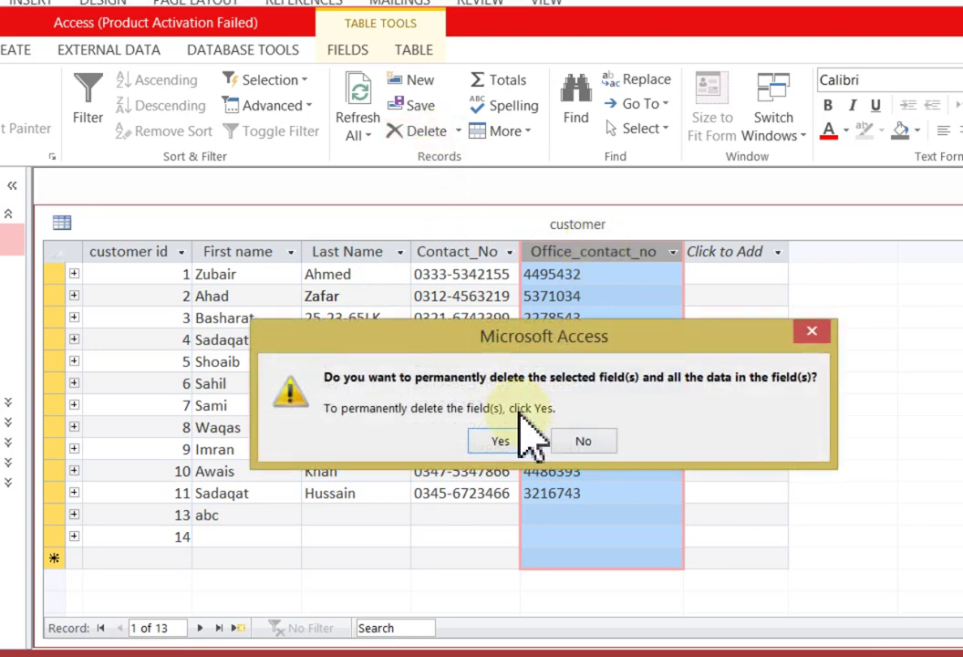
left_click(497, 440)
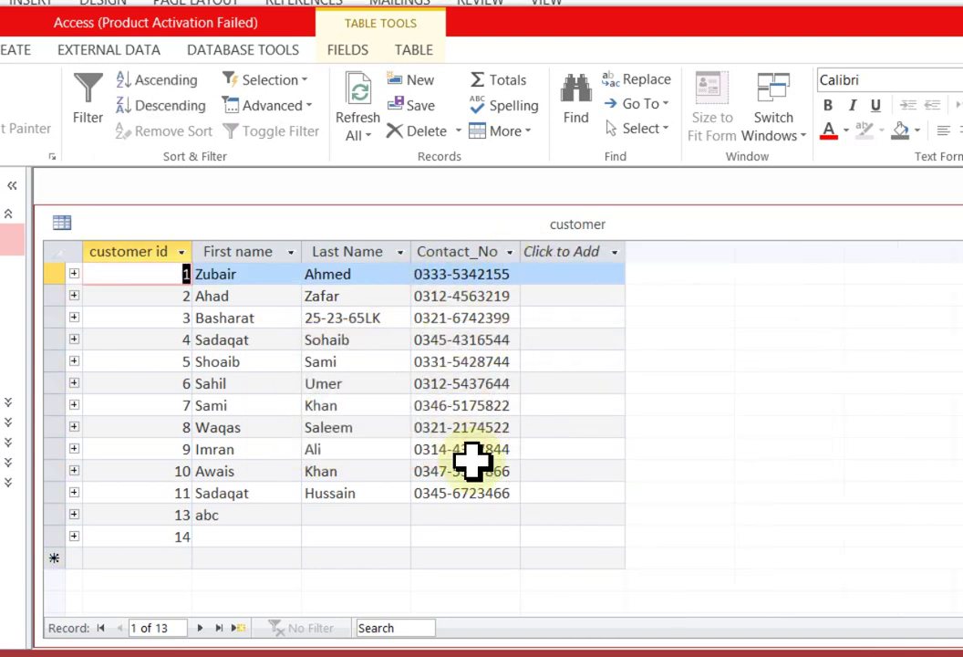
left_click(460, 250)
right_click(467, 252)
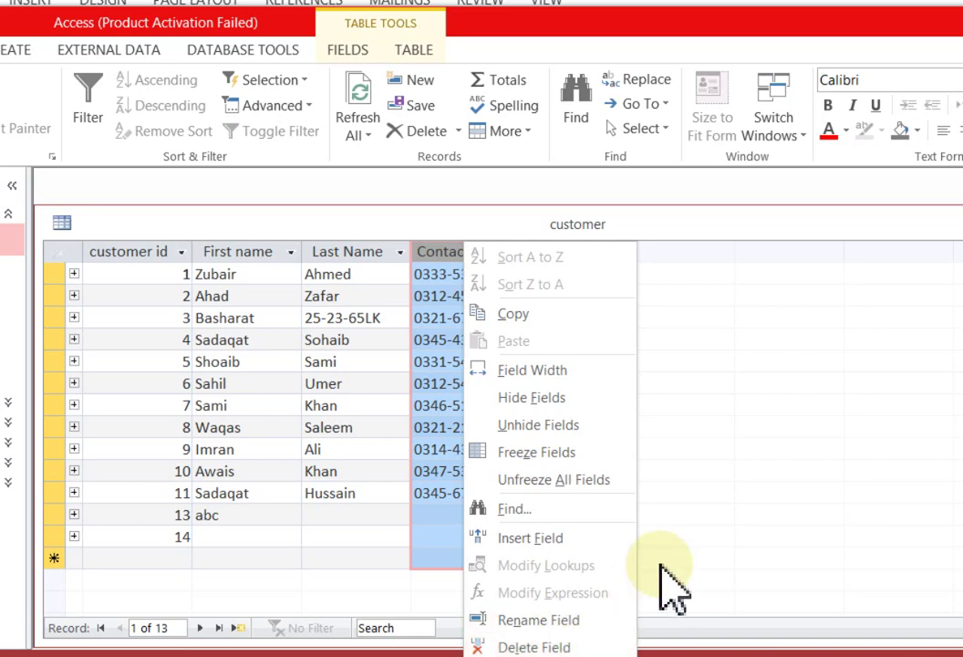
left_click(693, 500)
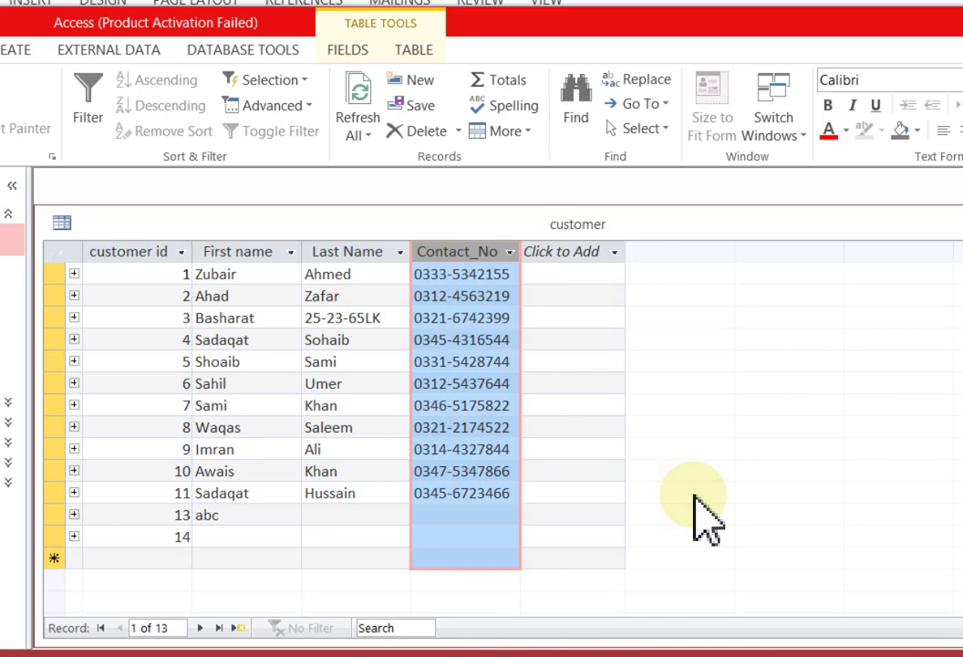
- Add a Number field named Mobile No after Contact_No in the customer table
left_click(565, 259)
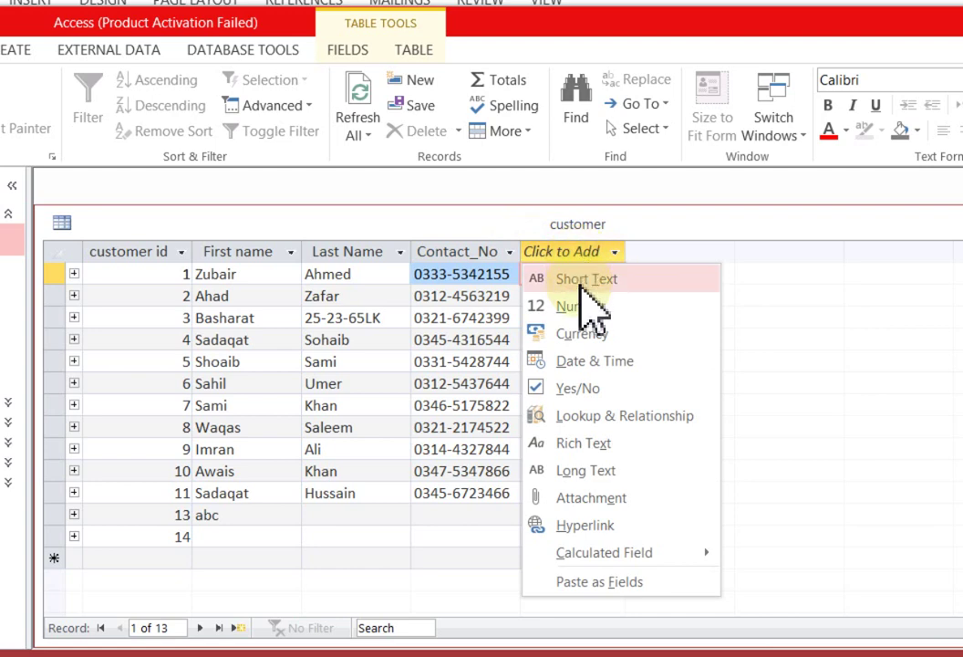
left_click(592, 307)
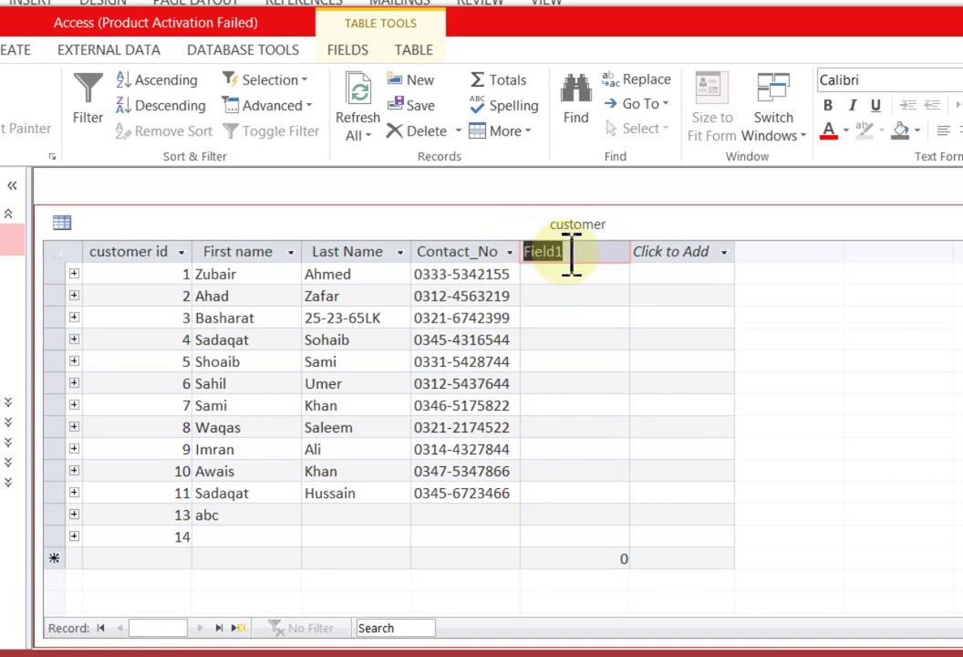
type("Mobile")
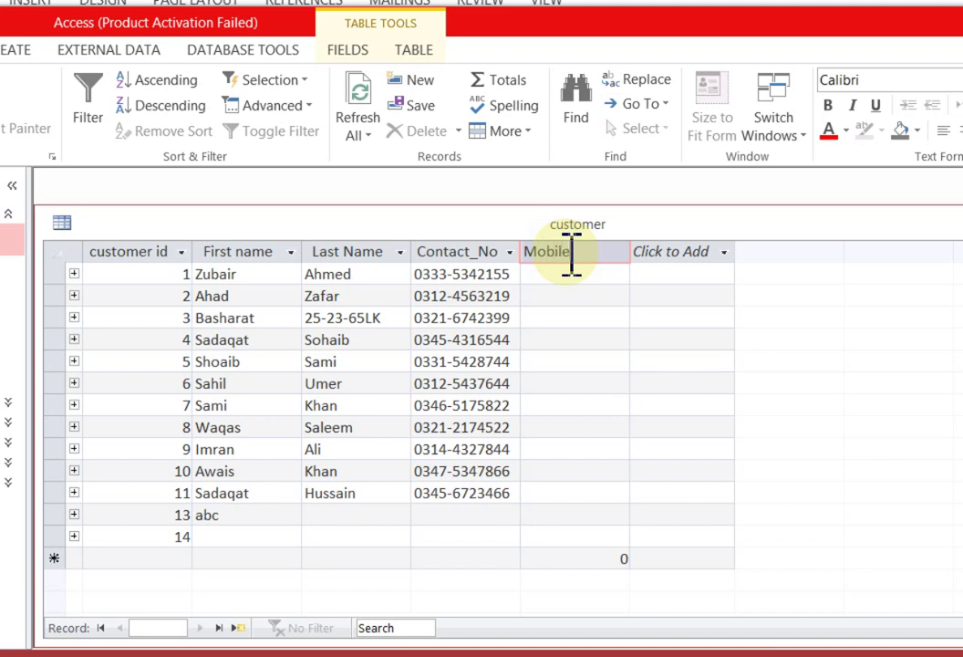
type(" No")
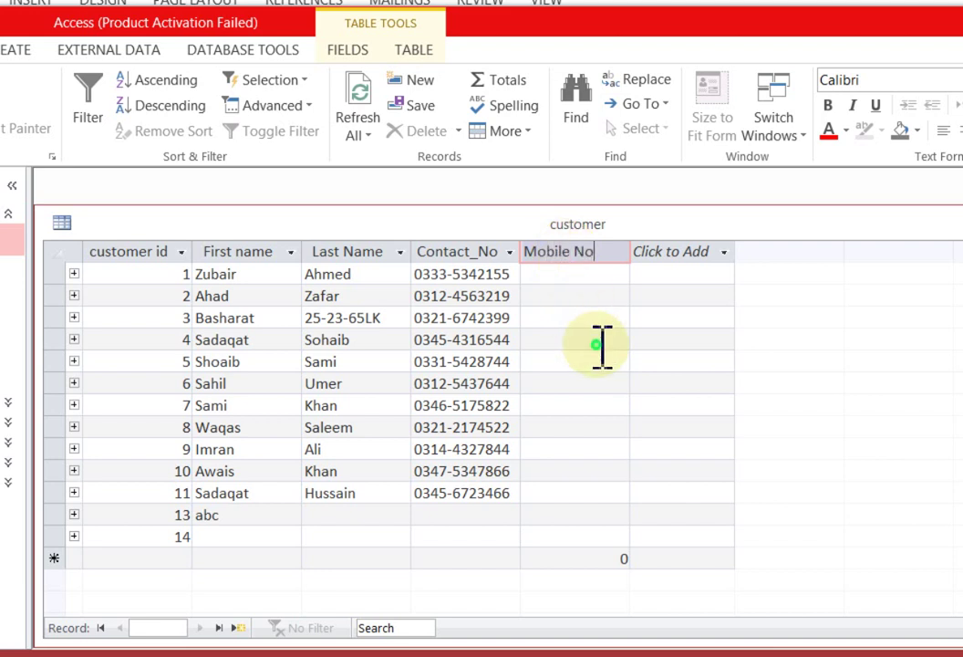
key("Return")
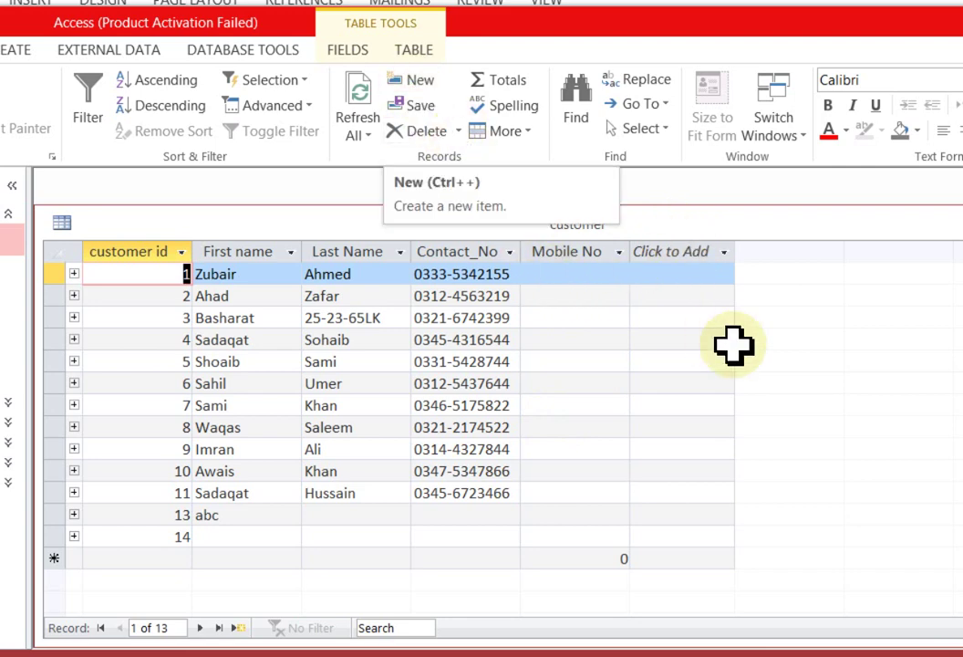
- Start a new blank record at the end of the customer table without adding another field
left_click(679, 256)
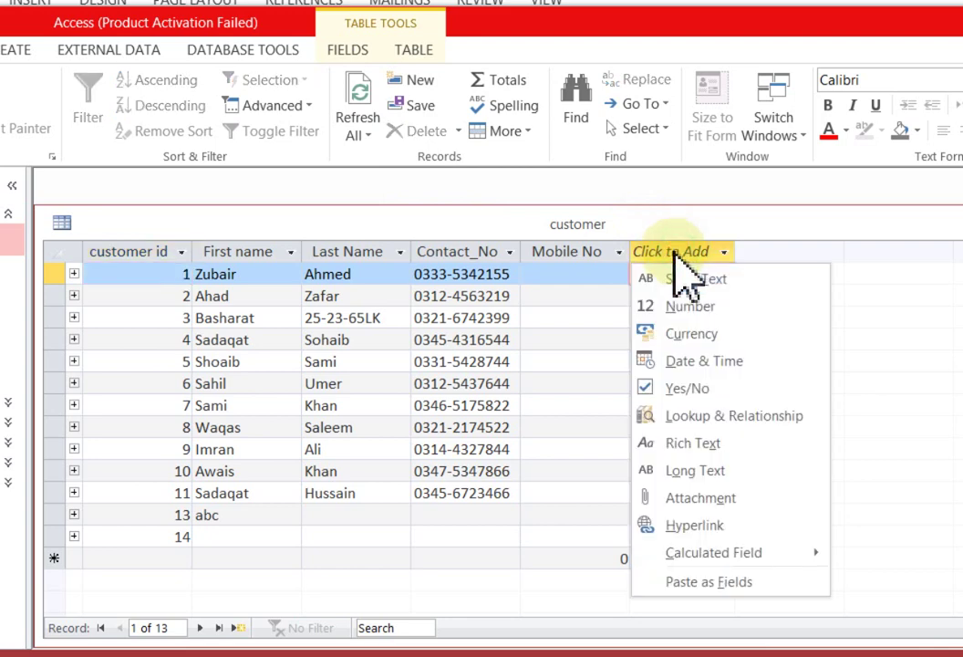
left_click(671, 252)
left_click(422, 82)
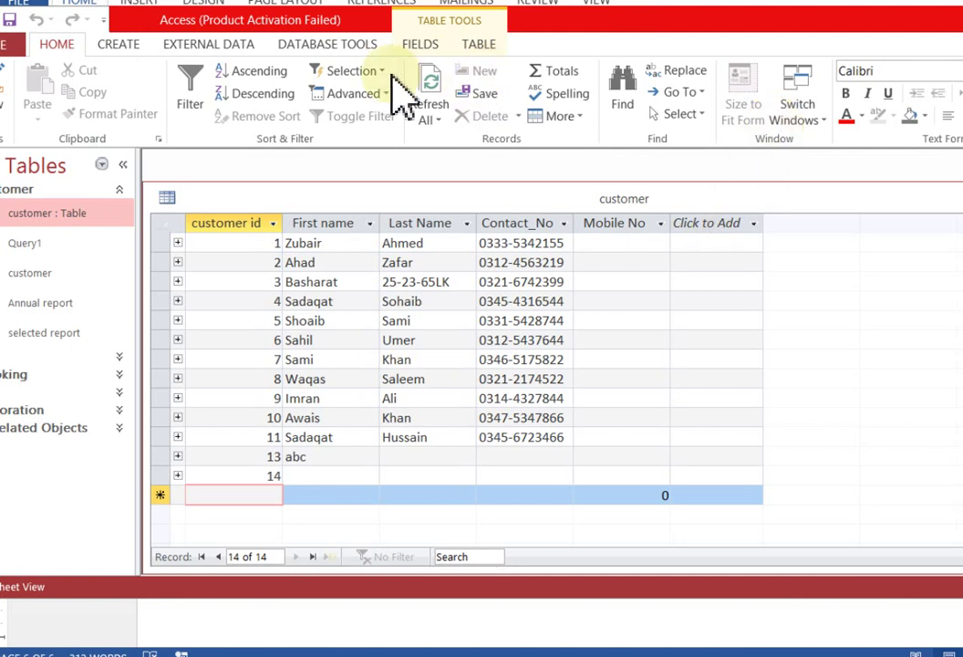
left_click(120, 46)
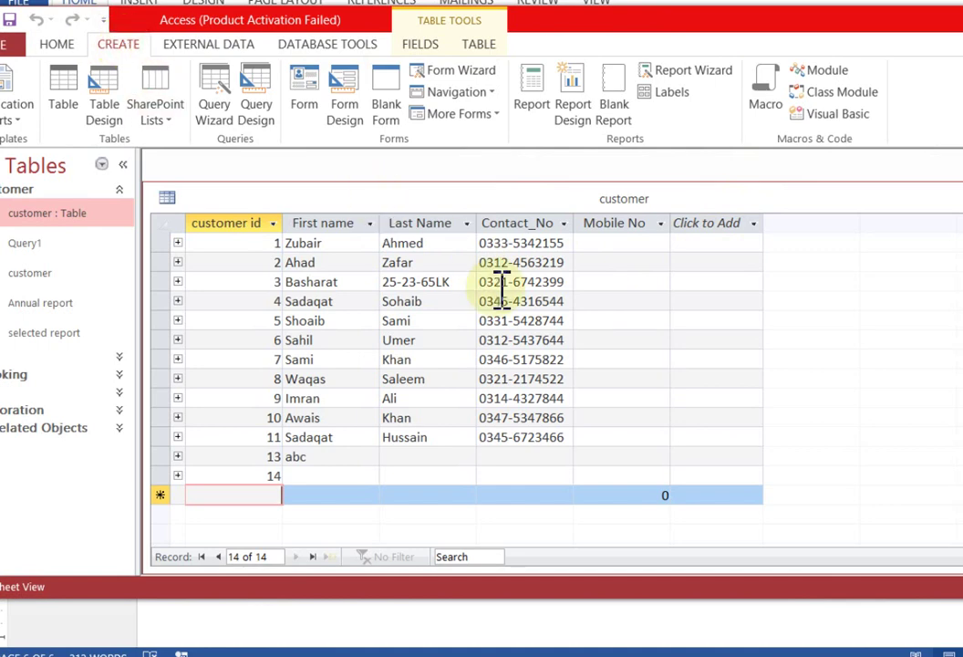
left_click(51, 46)
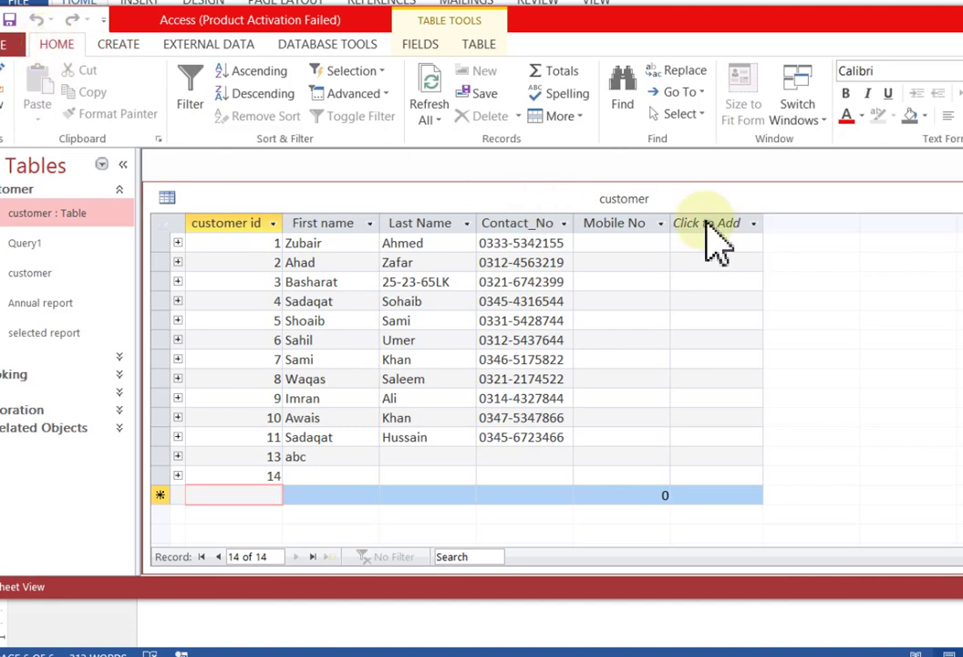
- Insert a new field before Mobile No in the customer table and name it City
left_click(639, 223)
right_click(642, 230)
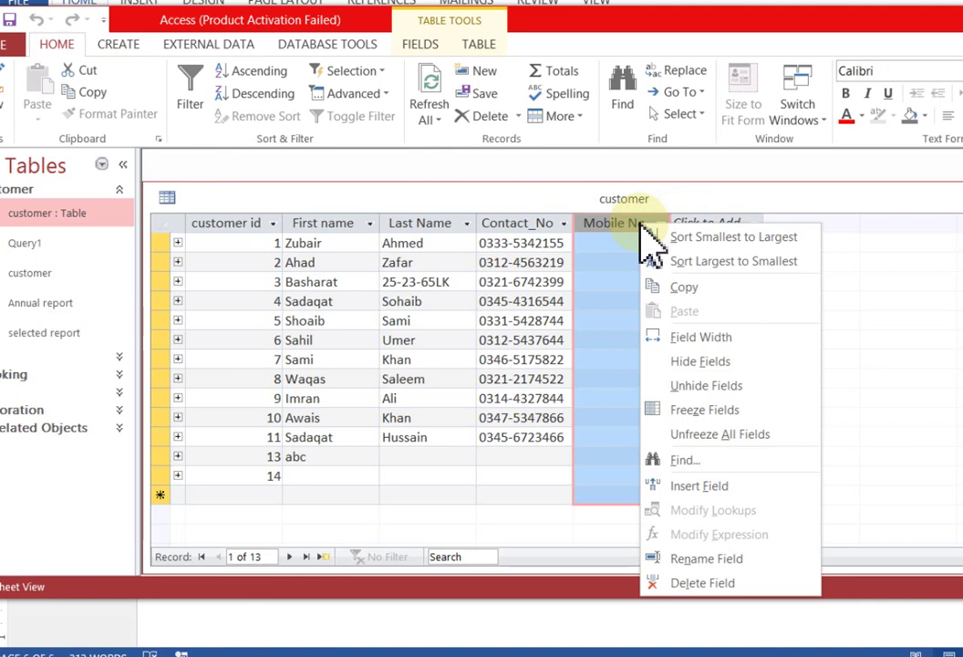
left_click(713, 489)
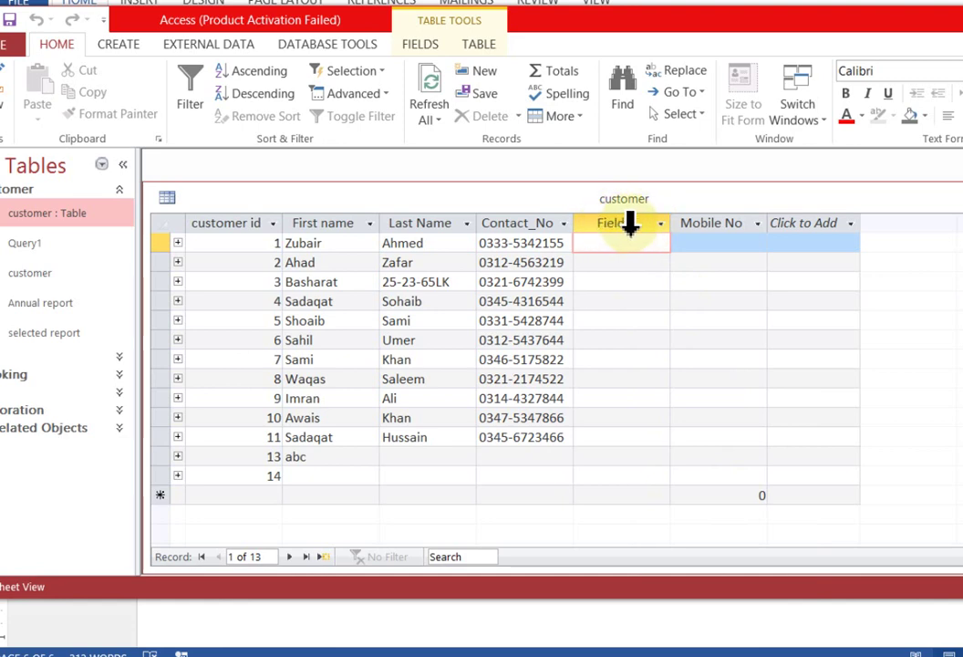
left_click(629, 224)
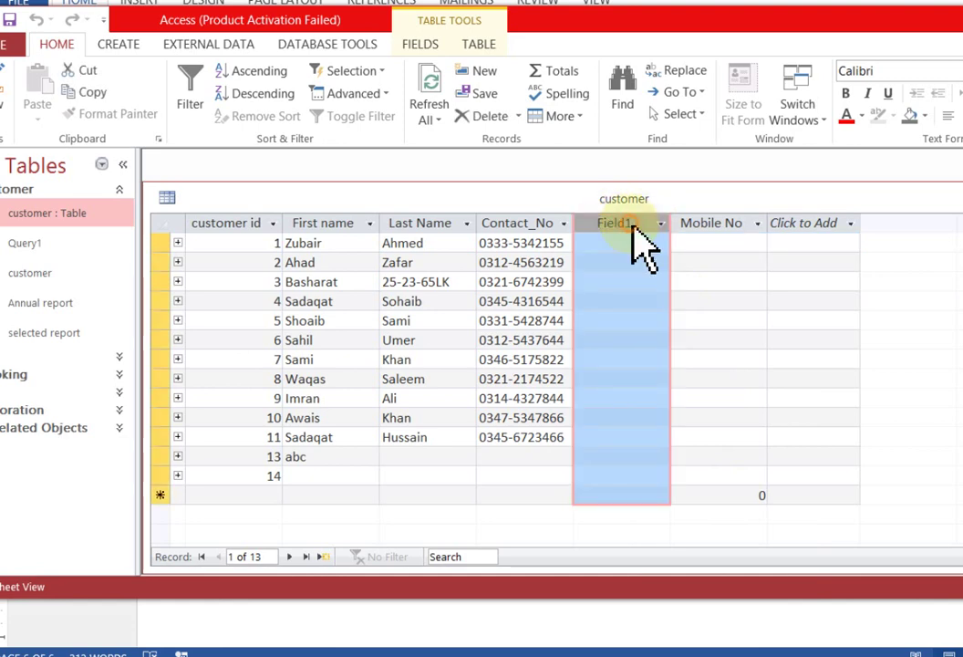
right_click(632, 227)
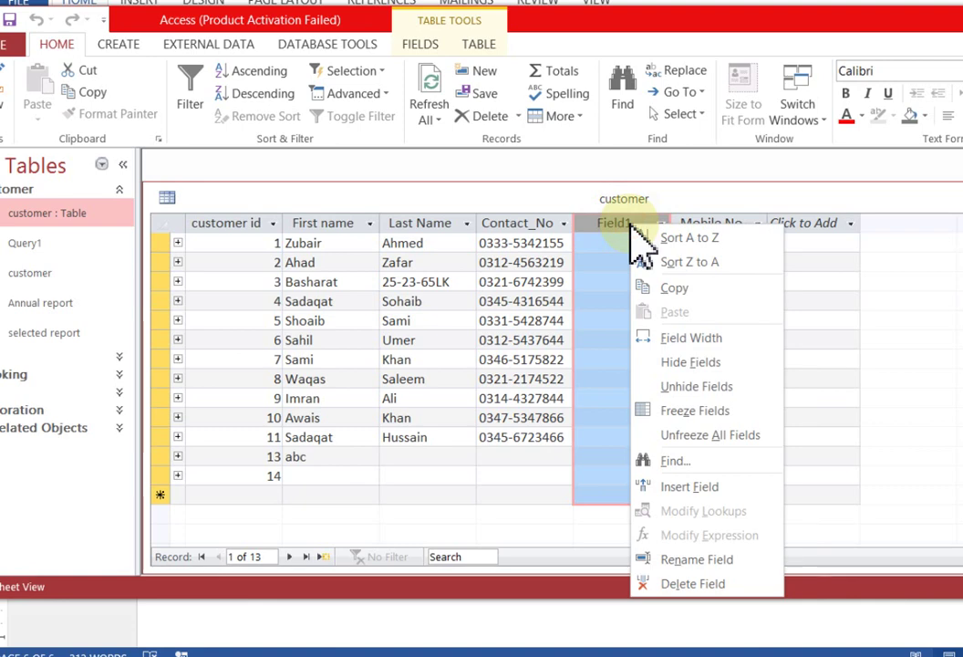
left_click(685, 580)
type("C")
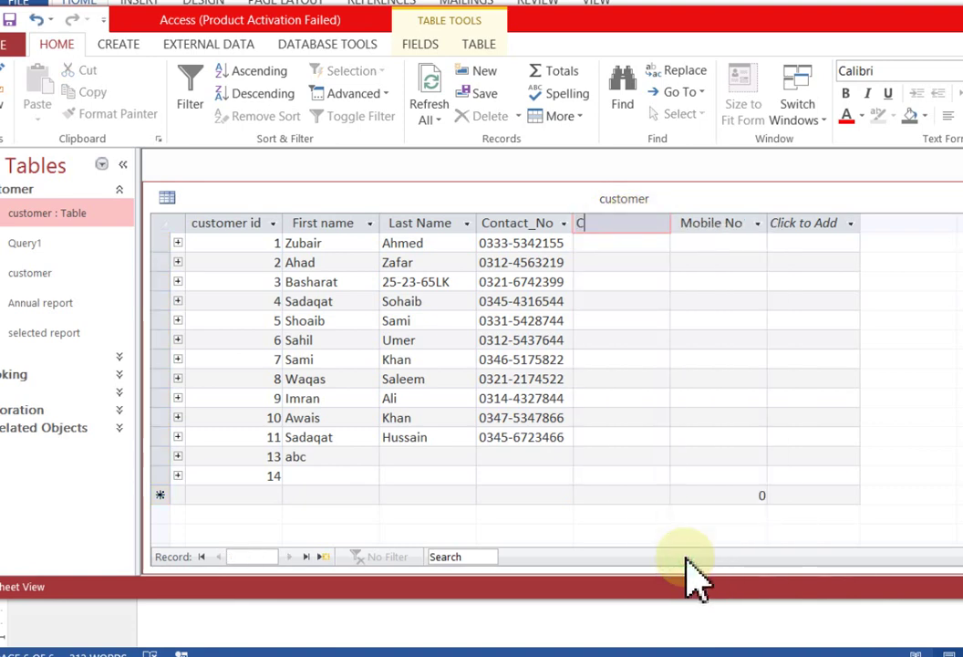
type("ity")
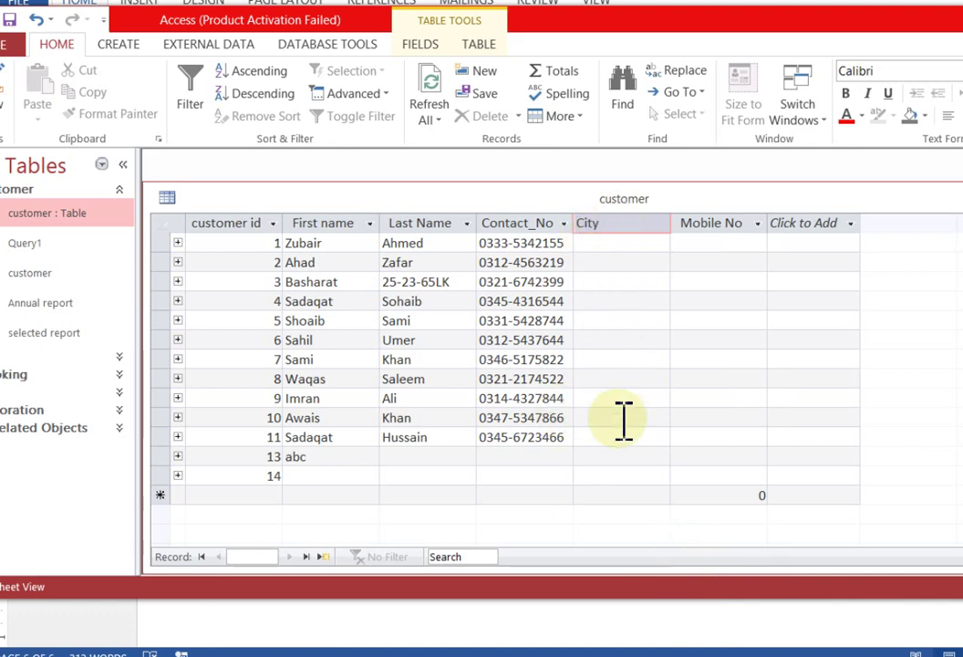
key("Return")
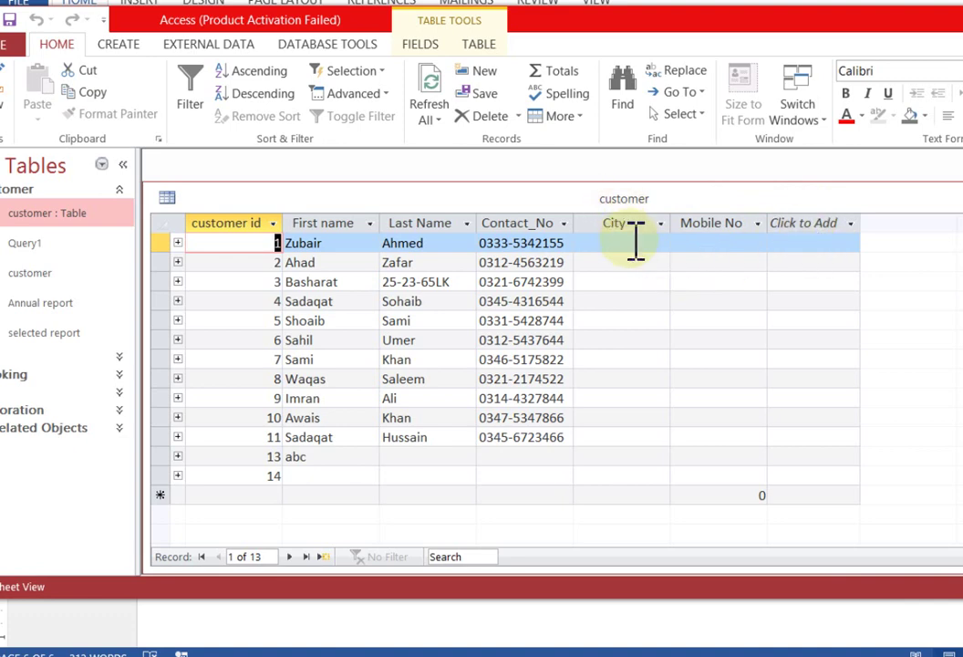
- Add a Short Text field named Country below Mobile No in the customer table's Design View
left_click(5, 124)
left_click(48, 194)
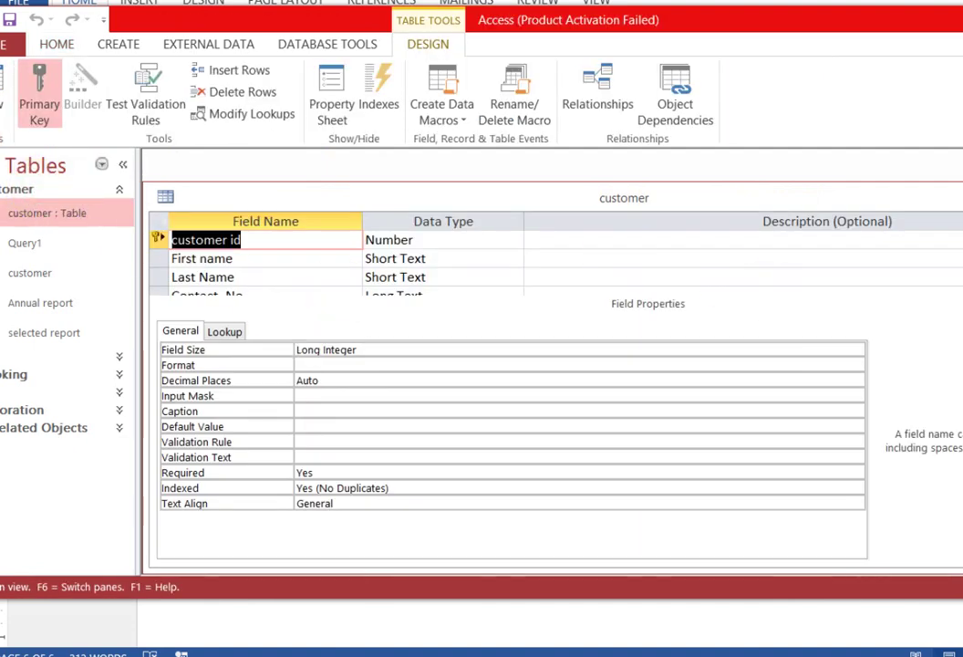
scroll(438, 260, "down", 2)
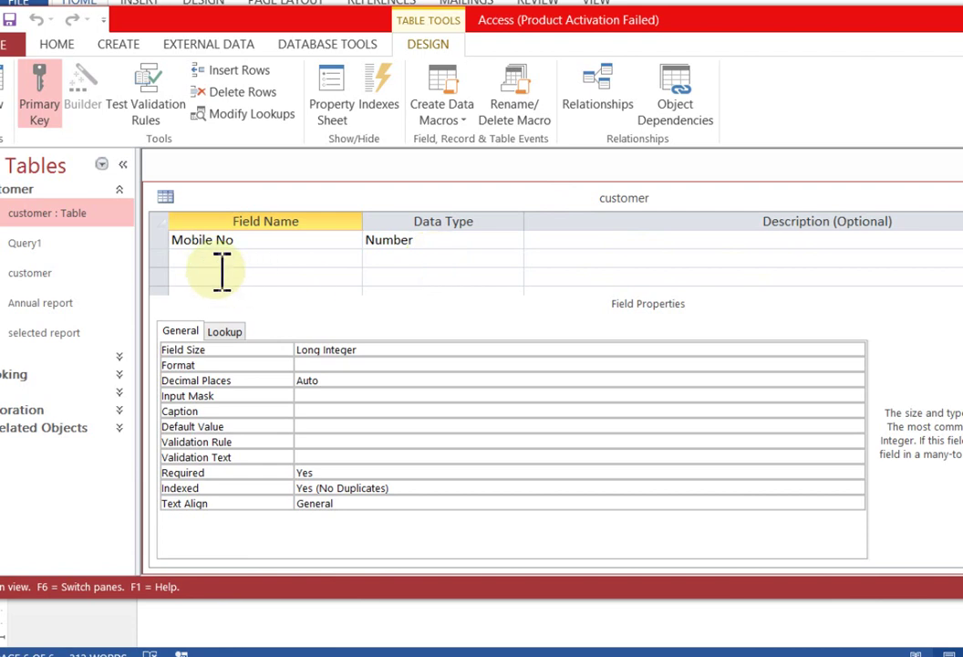
left_click(222, 271)
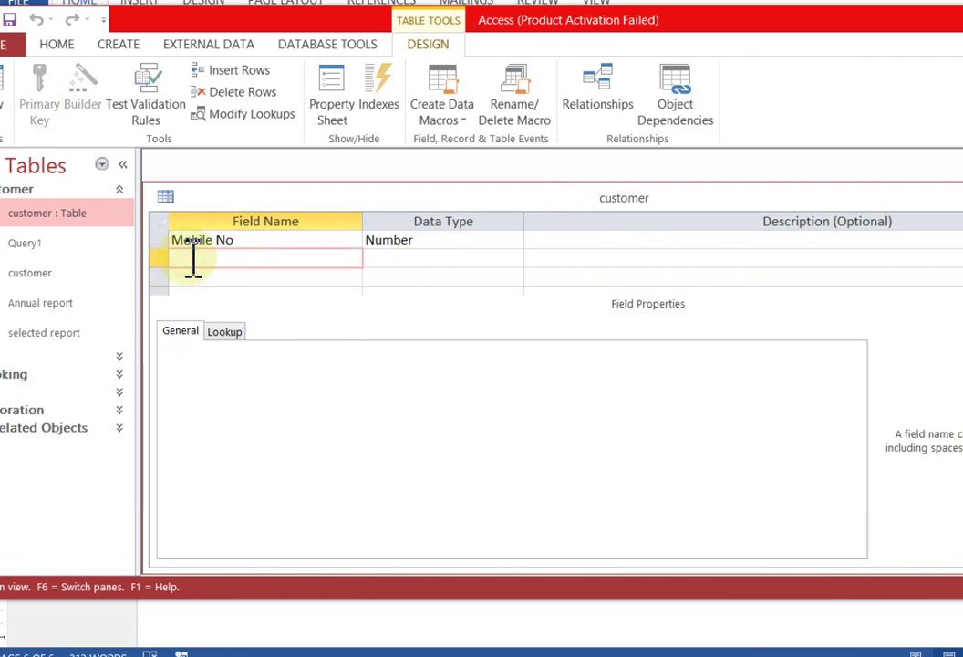
type("Country")
left_click(364, 265)
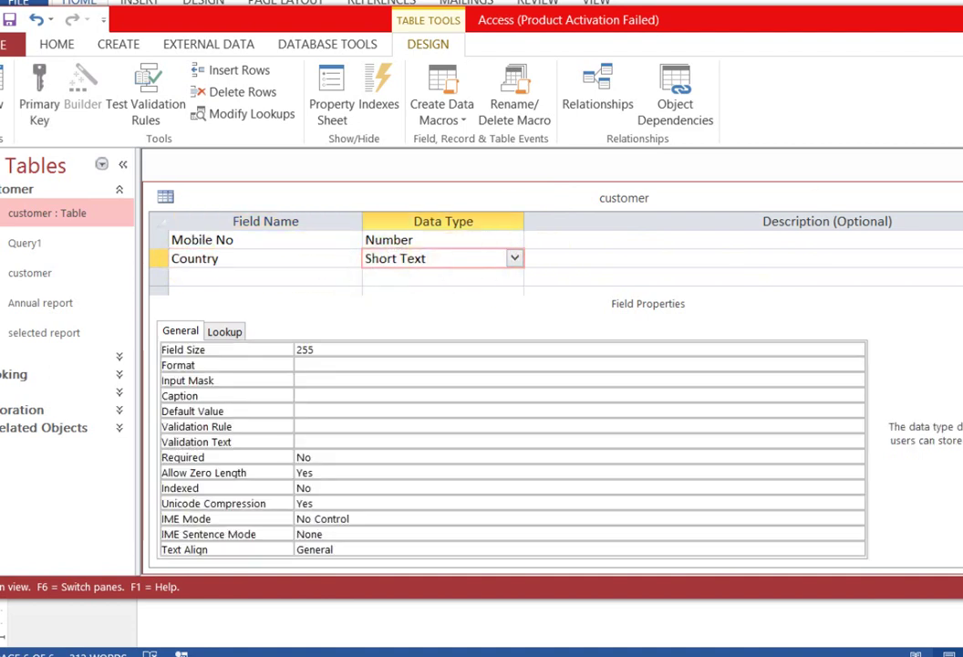
- Save the customer table design and return to Datasheet View
left_click(9, 19)
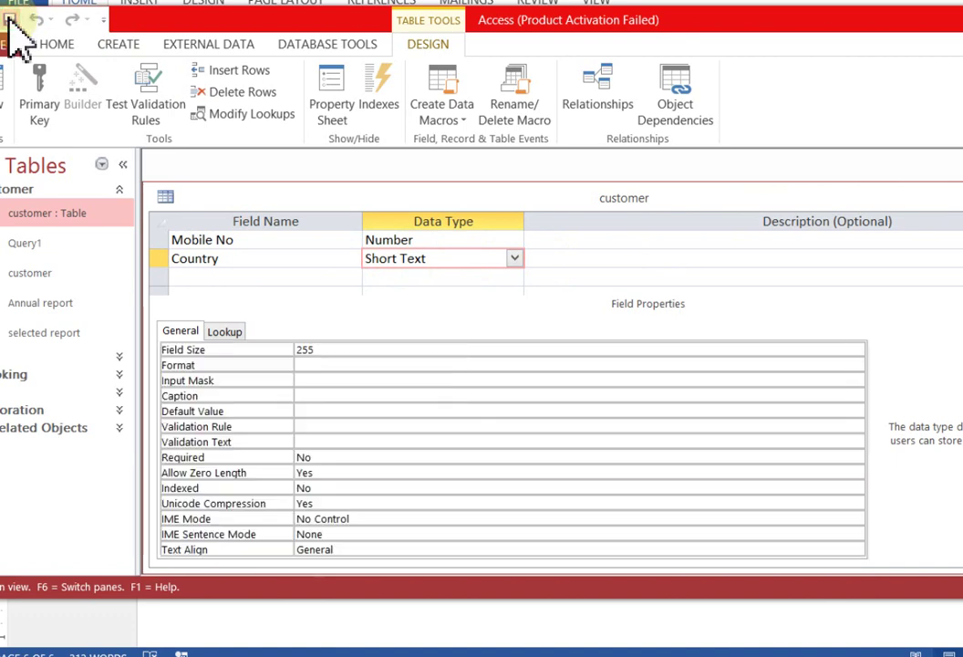
left_click(6, 120)
left_click(68, 157)
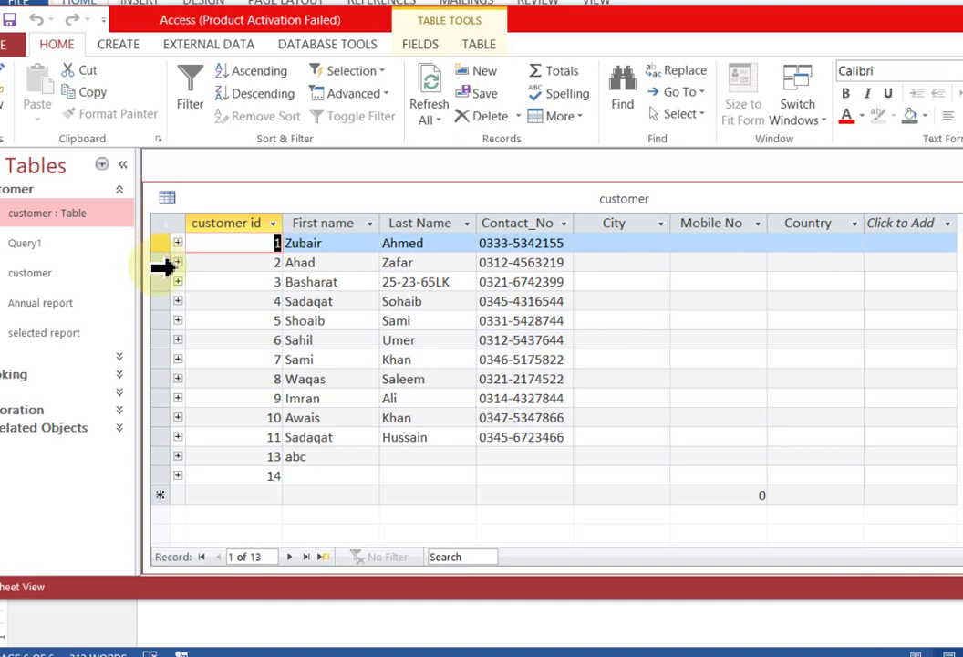
- Increase the row height of the customer datasheet and narrow the customer id column to roughly half its width
left_click(163, 247)
left_click_drag(153, 252, 155, 274)
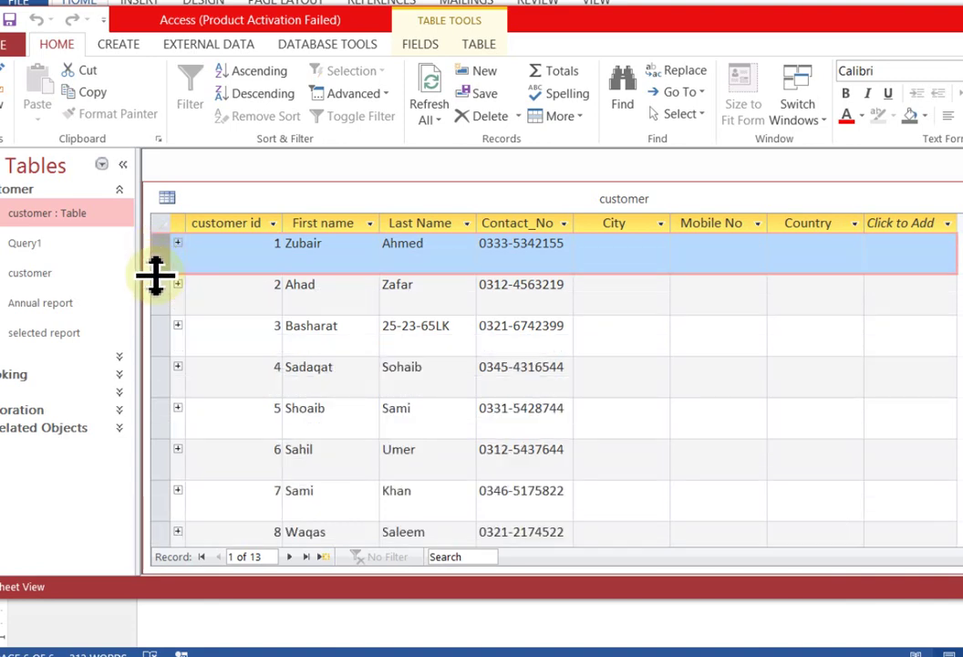
left_click(203, 259)
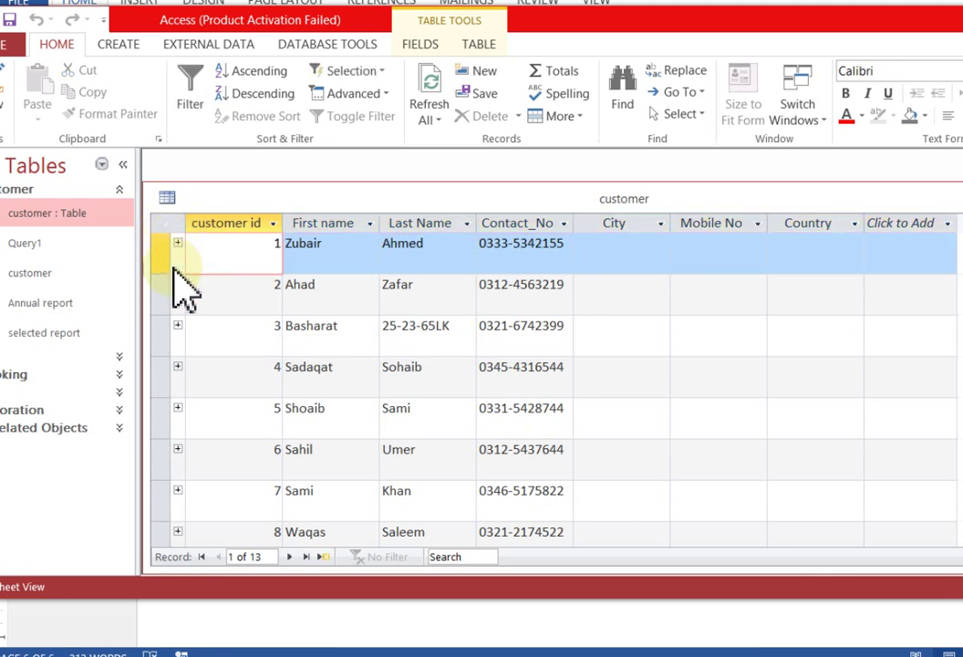
mouse_move(157, 270)
left_mouse_down()
mouse_move(159, 294)
mouse_move(161, 266)
left_mouse_up()
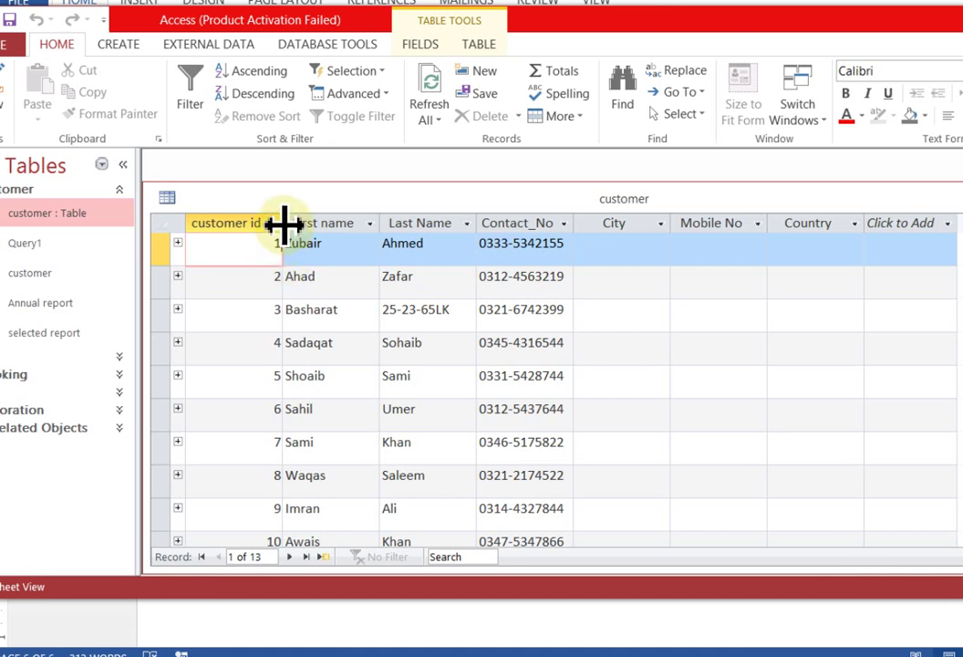
left_click_drag(284, 224, 243, 245)
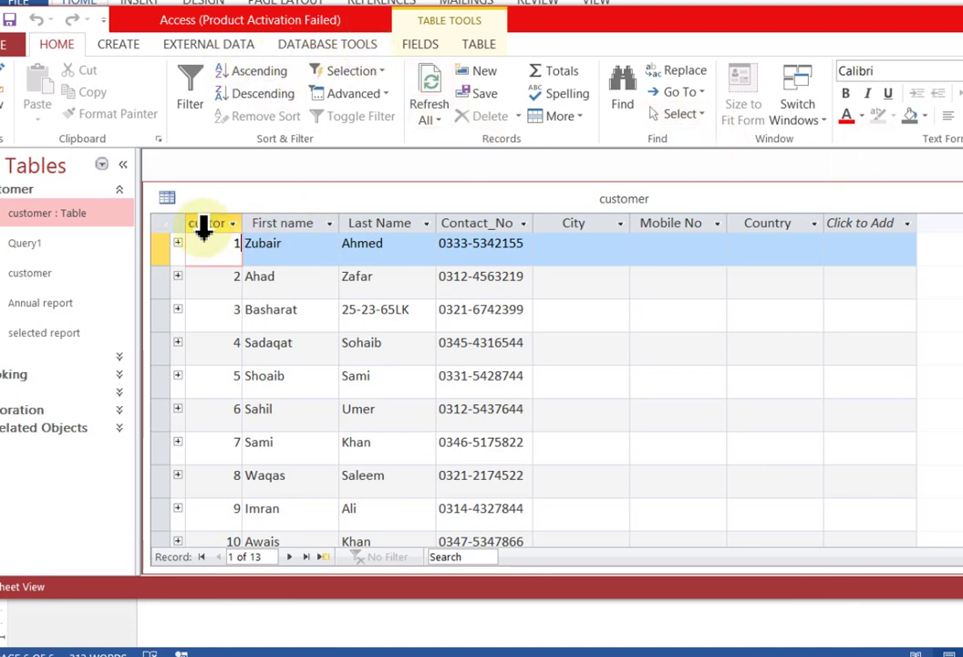
- Select the whole customer datasheet and look through the available commands for the row height and field width options
left_click(166, 227)
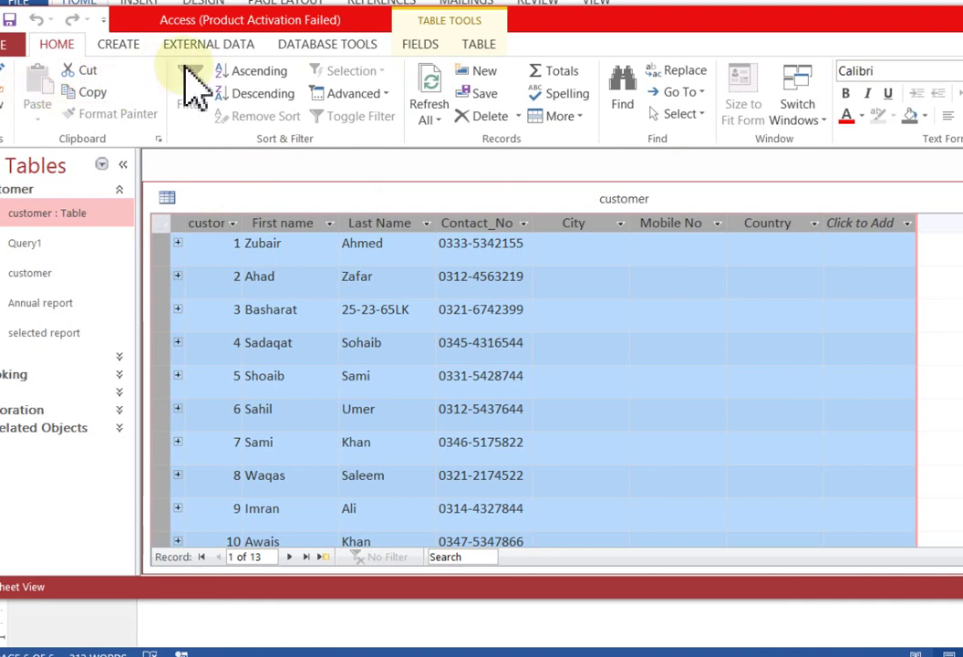
left_click(429, 44)
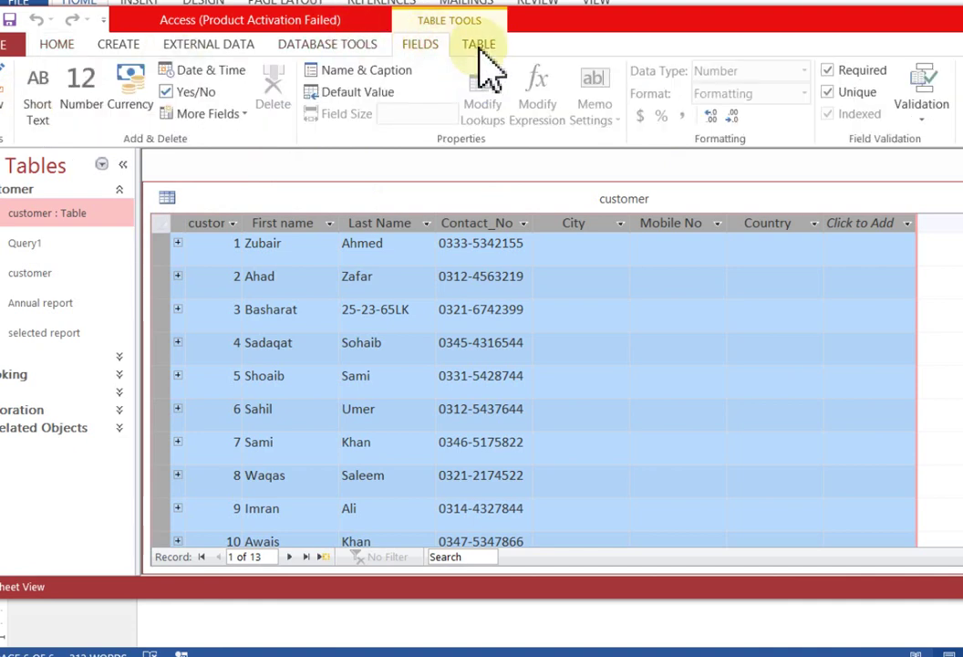
left_click(480, 46)
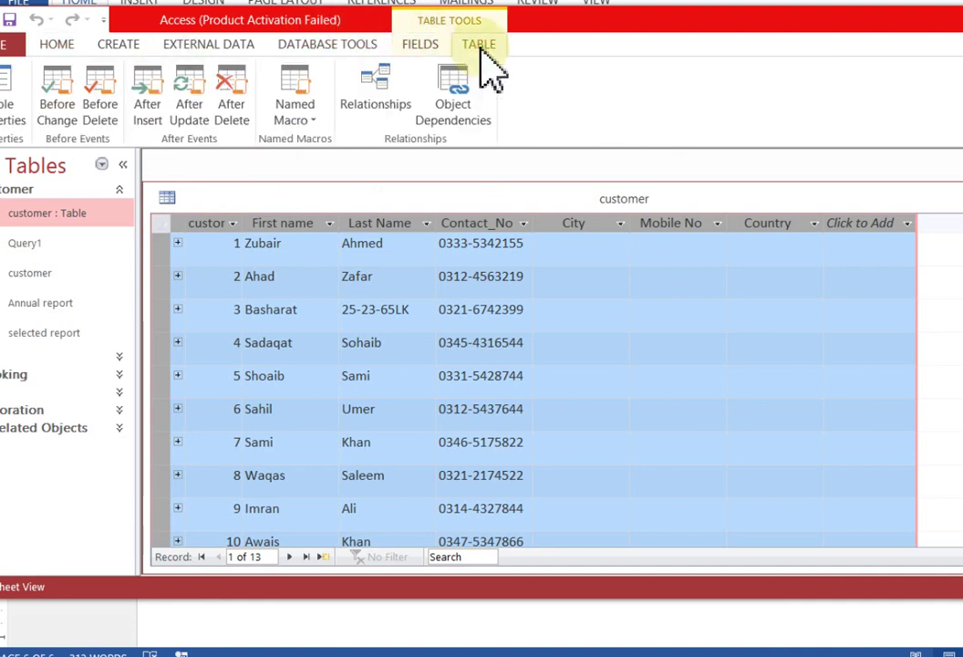
left_click(422, 45)
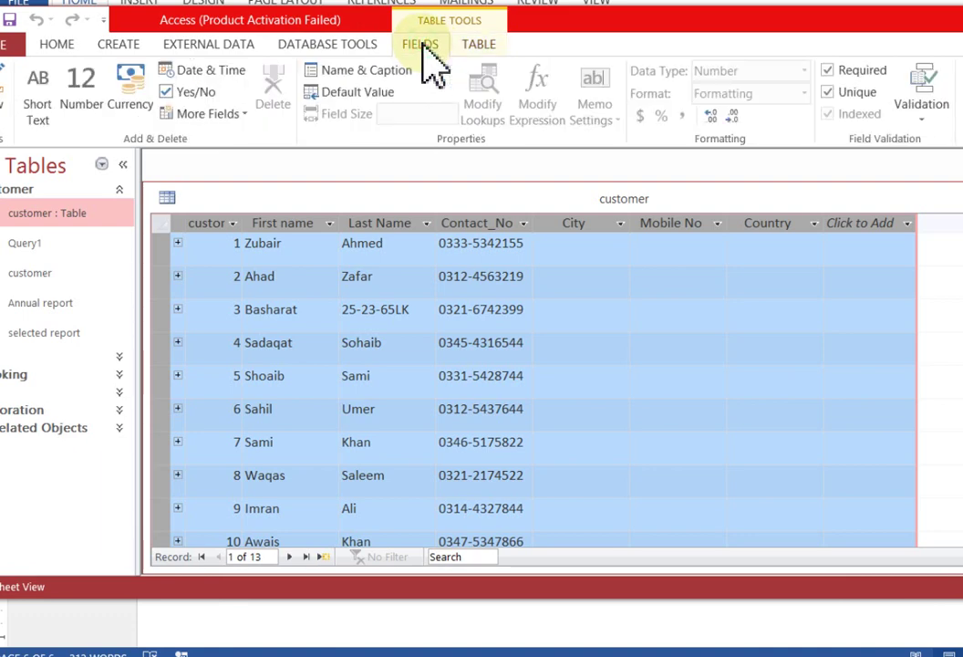
left_click(320, 47)
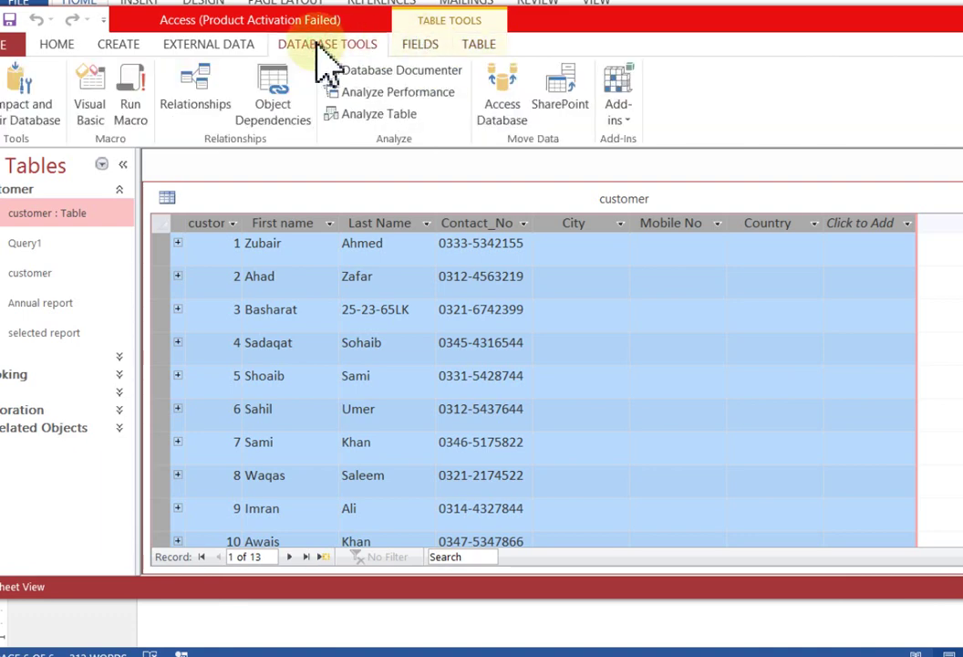
left_click(239, 46)
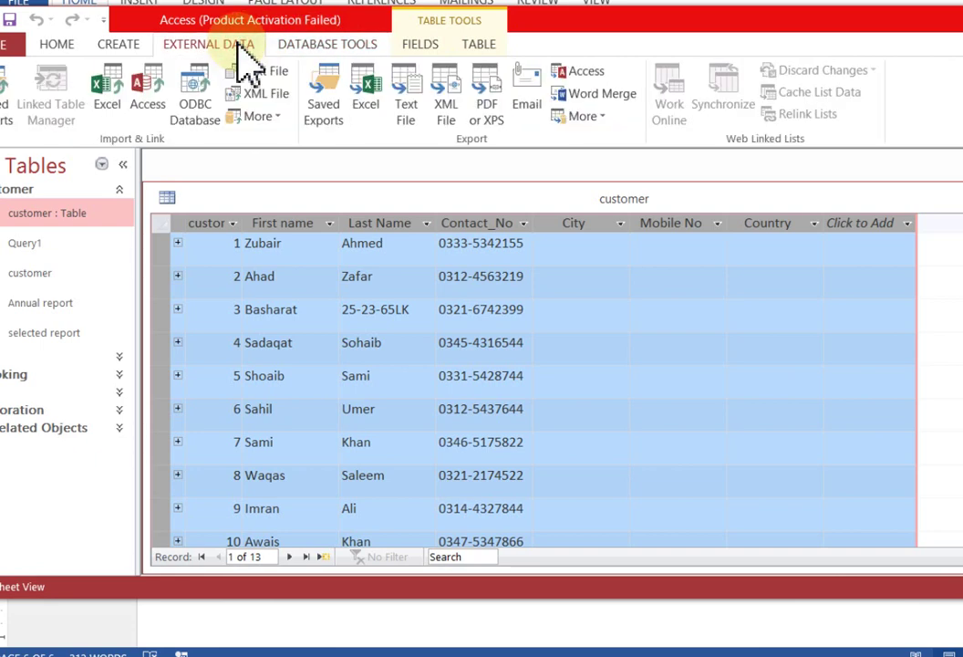
left_click(127, 44)
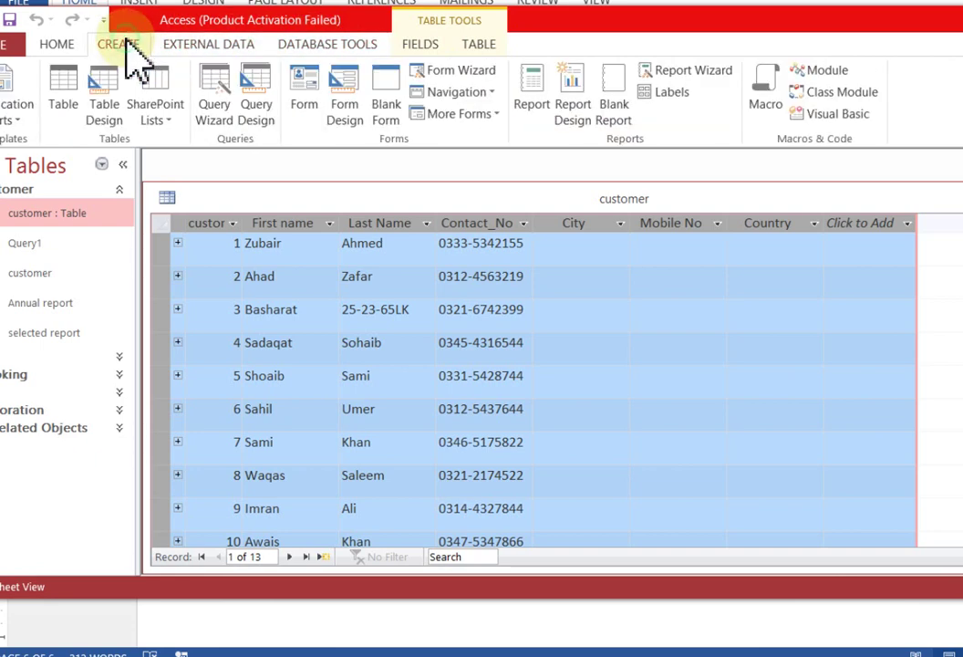
left_click(55, 46)
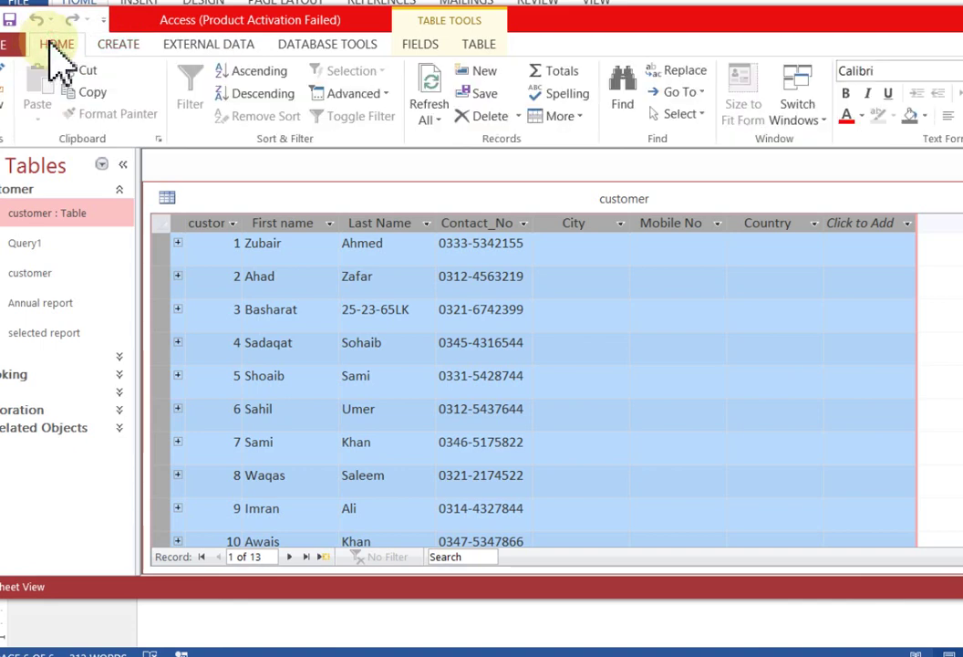
left_click(600, 309)
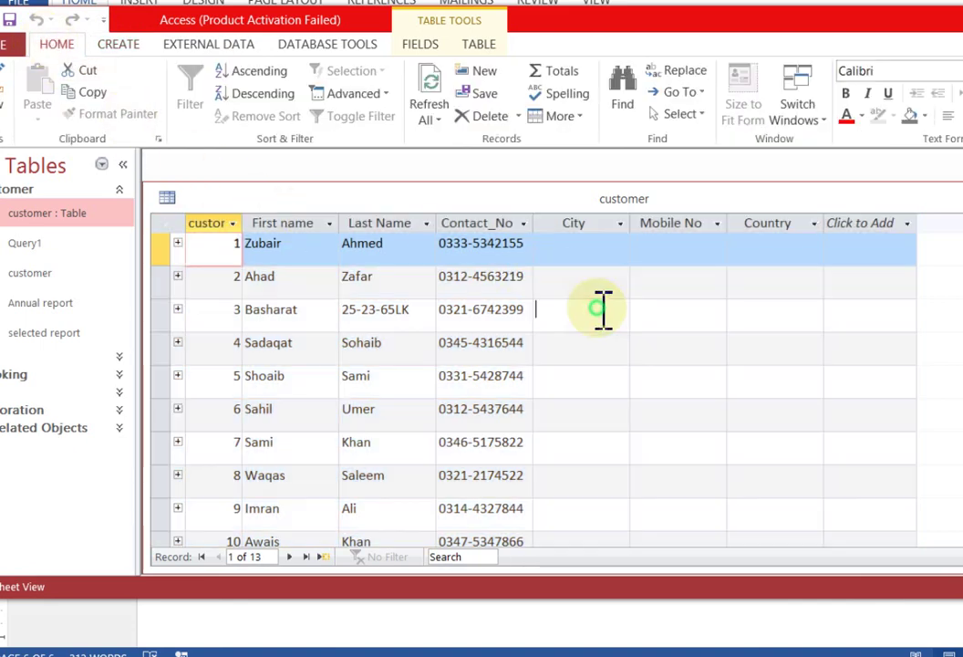
left_click(741, 107)
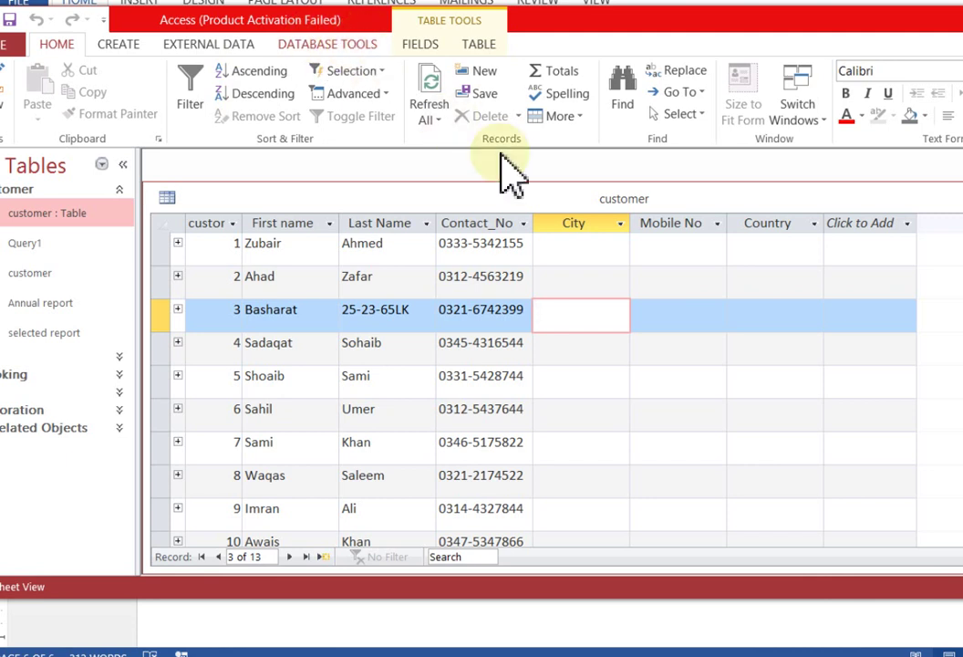
left_click(580, 117)
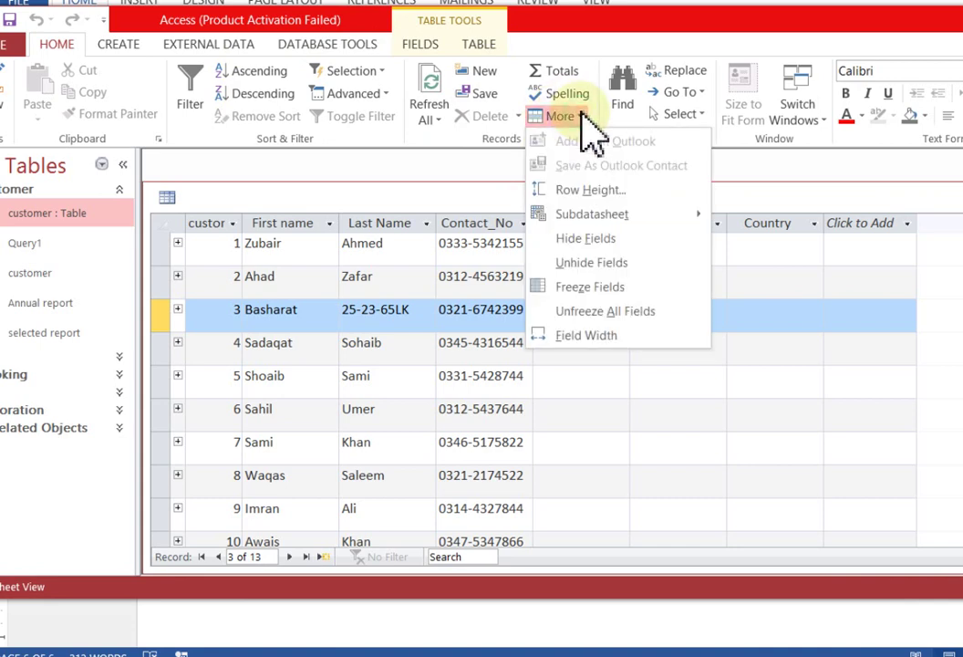
left_click(404, 209)
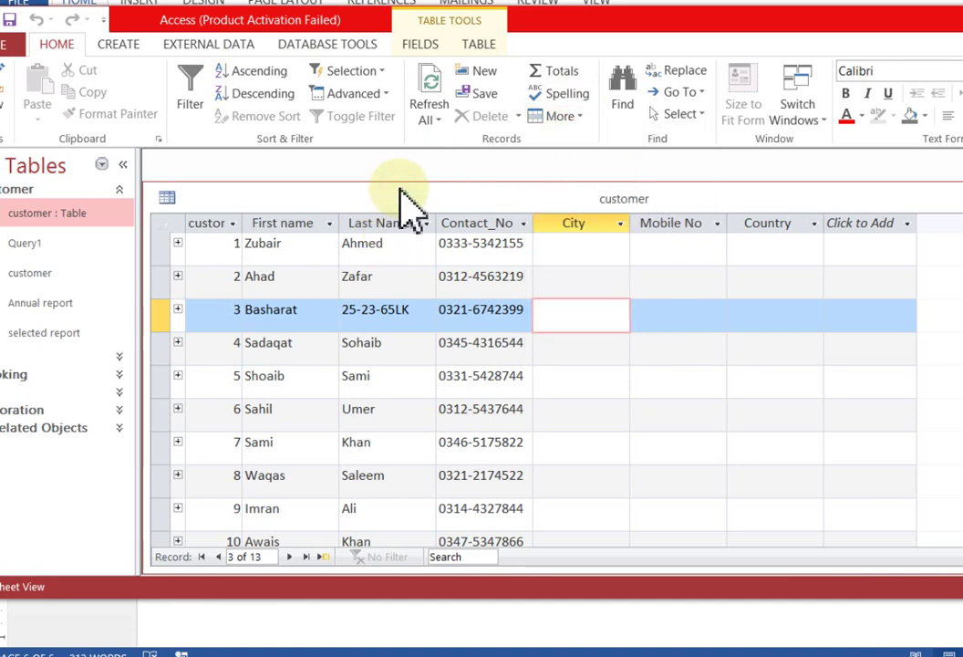